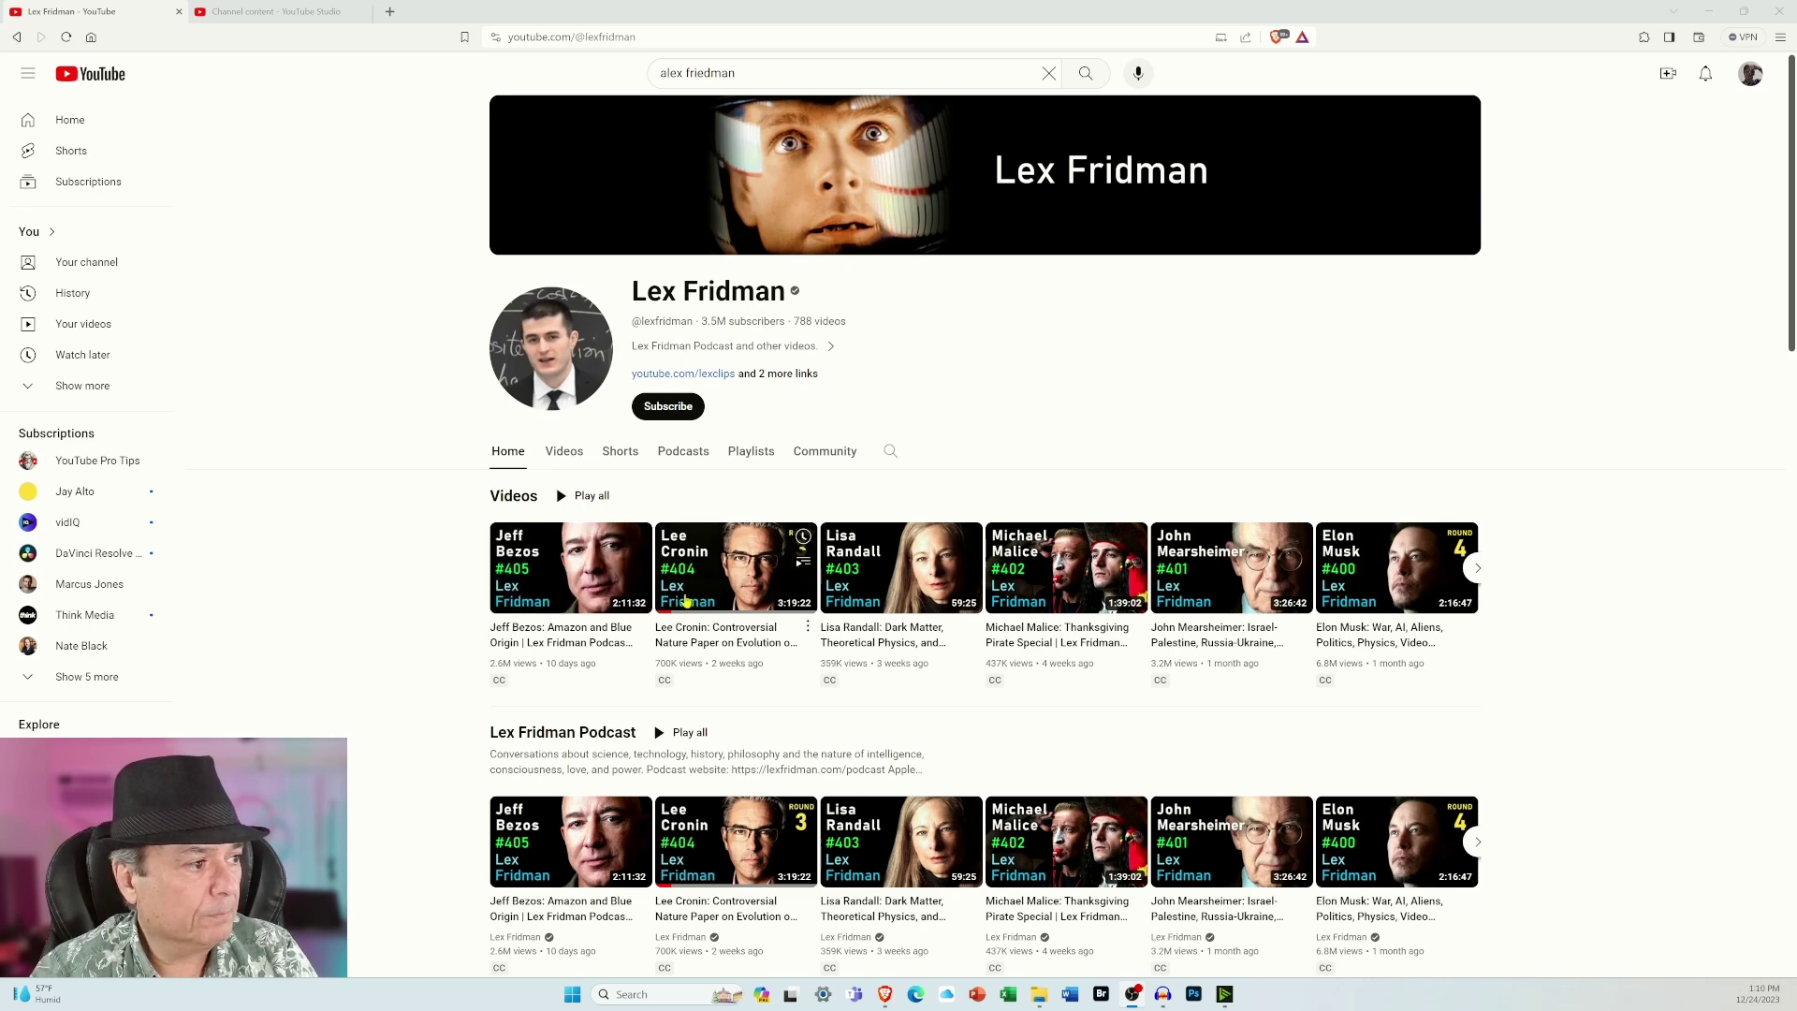
Step: Open the Lee Cronin episode, pause it at 0:01 and show Stats for nerds
left_click(688, 590)
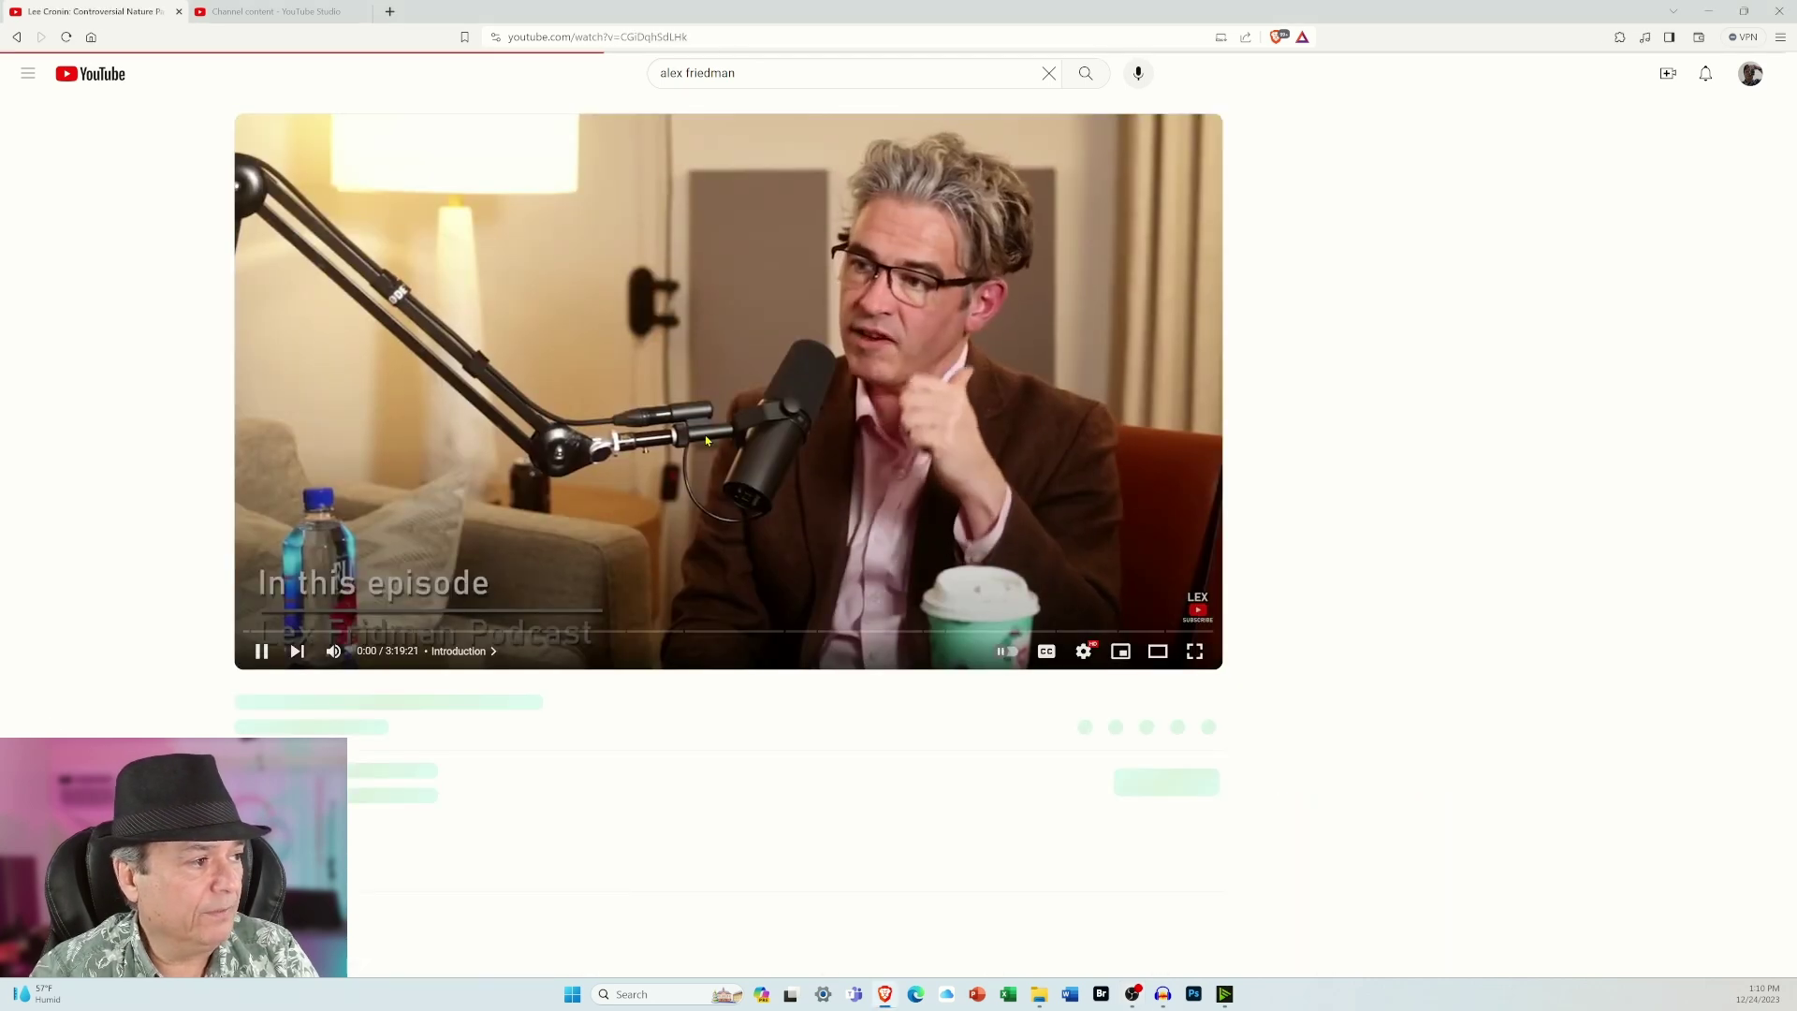
left_click(778, 353)
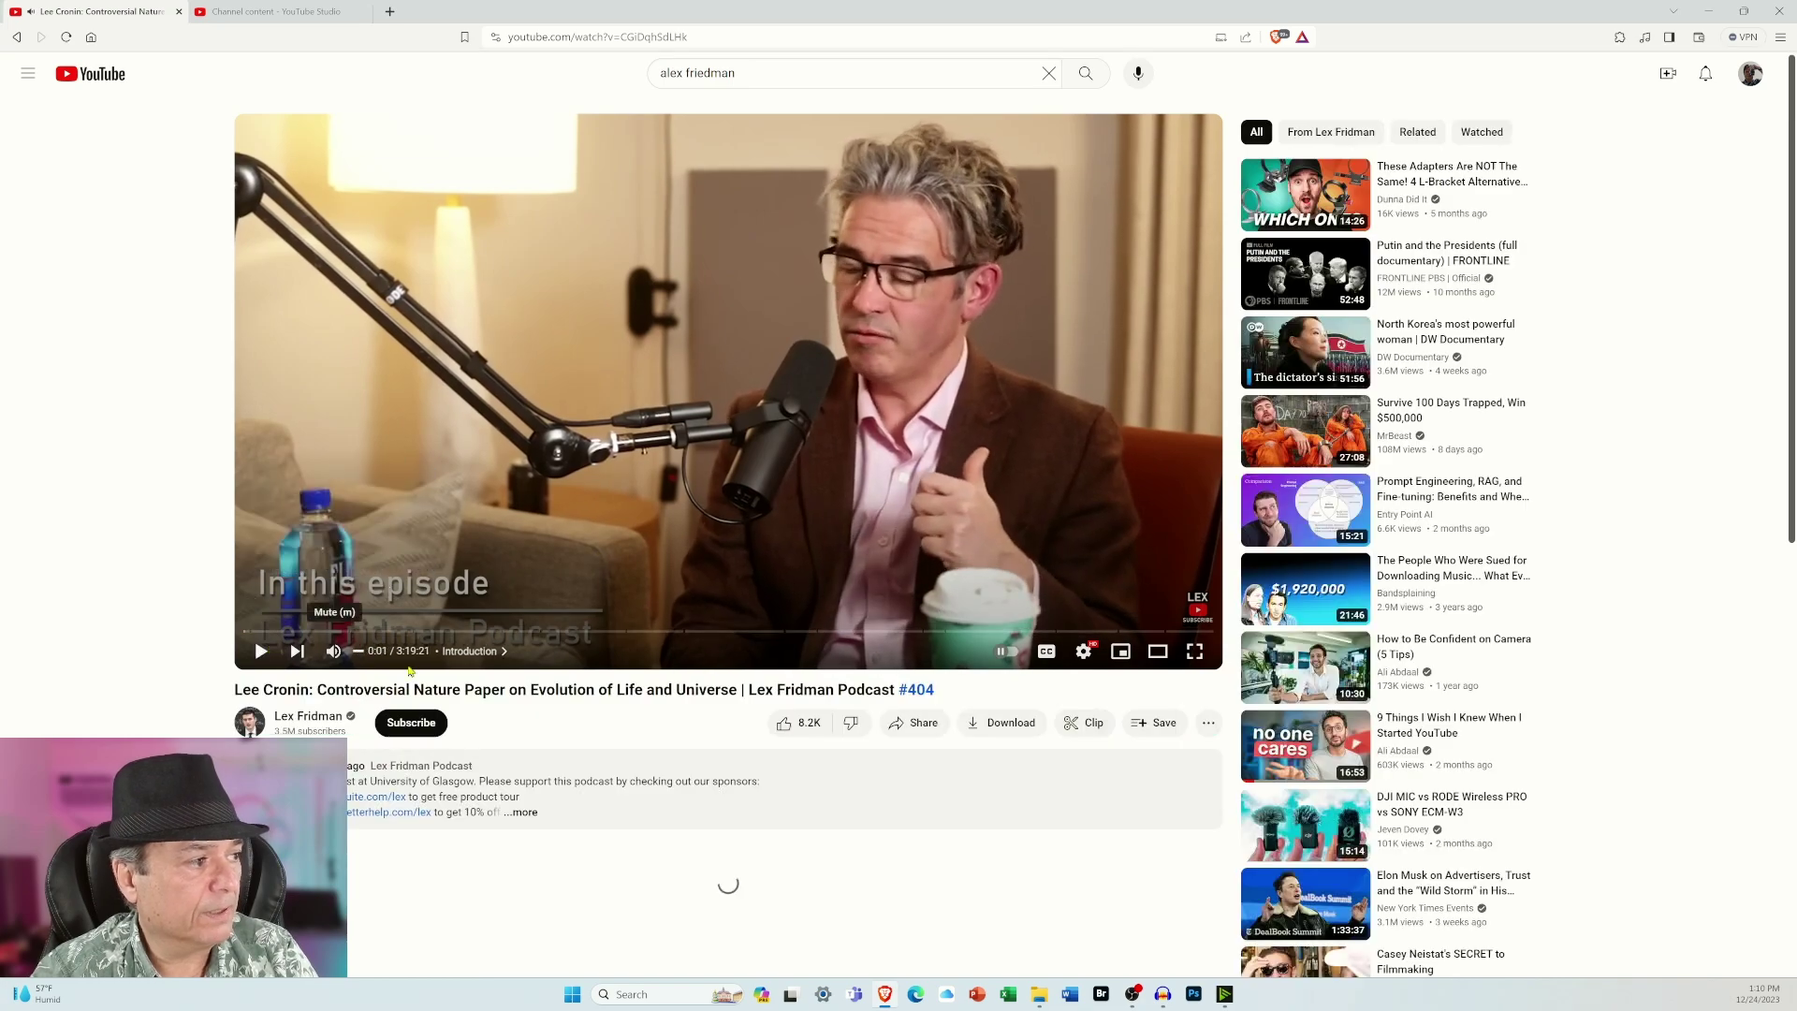
right_click(741, 352)
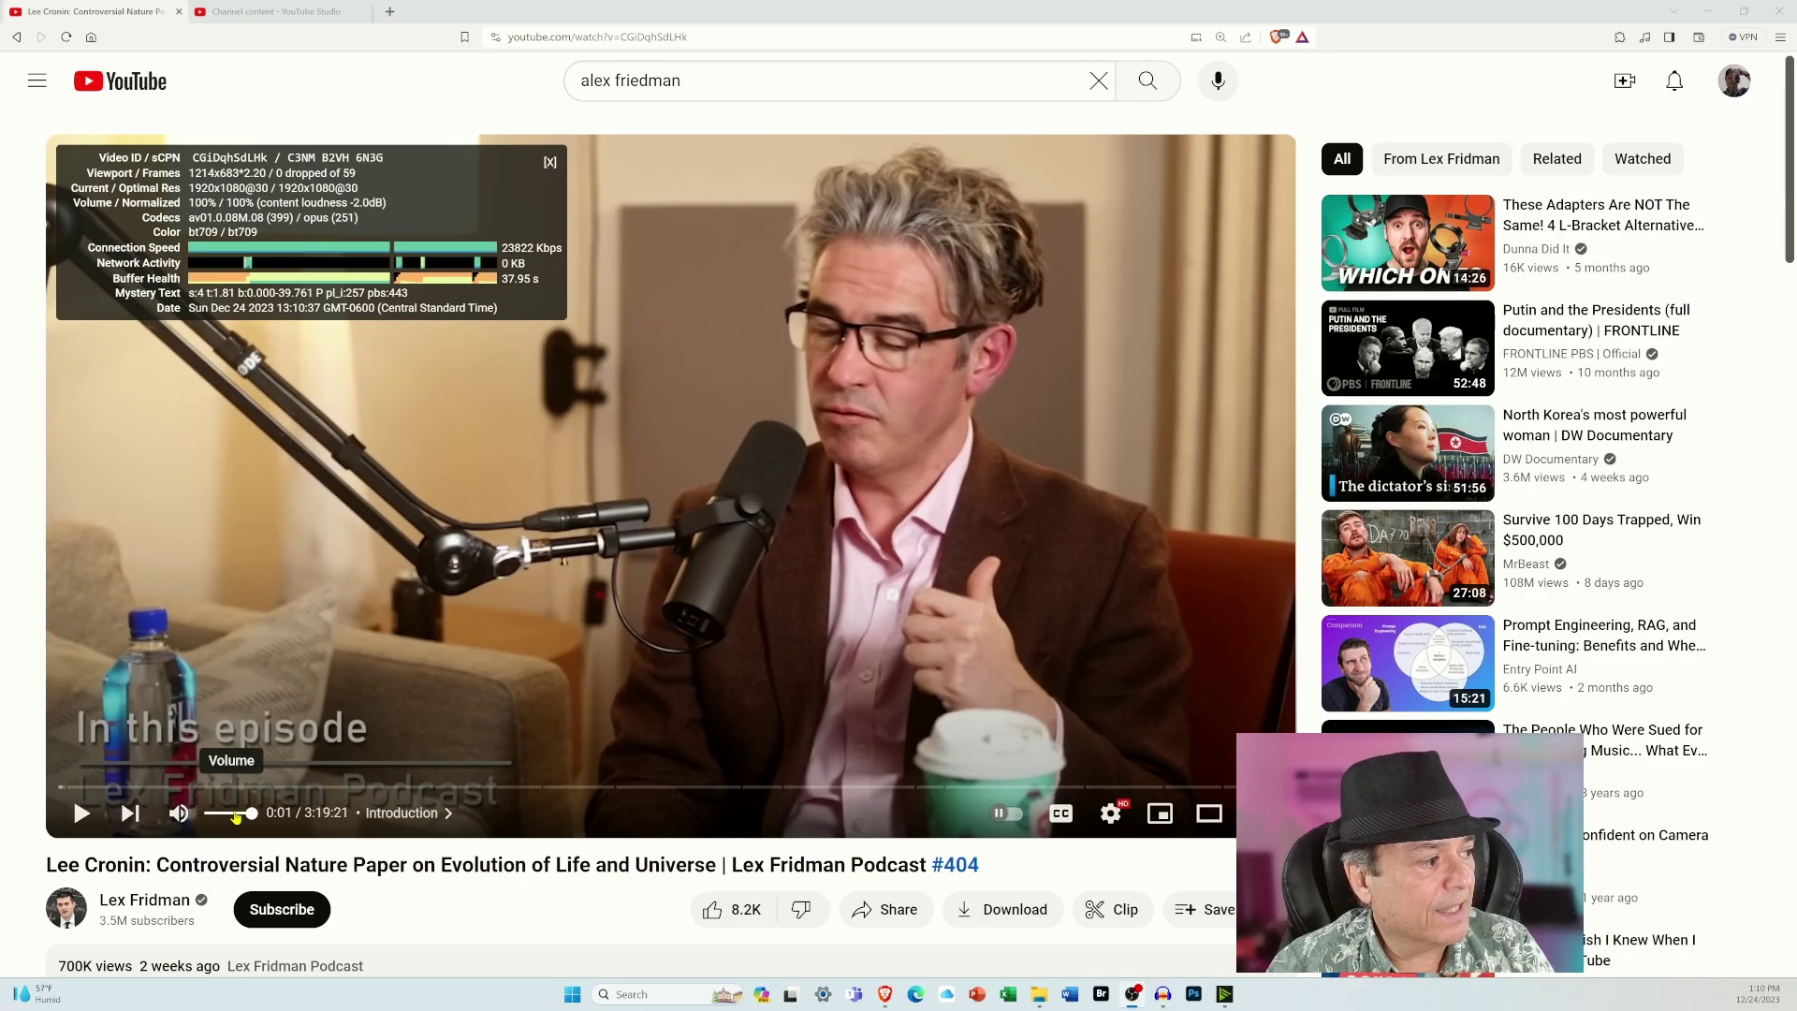
Step: Mute the video volume, then unmute it and restore it to 100%
left_click_drag(237, 816, 184, 816)
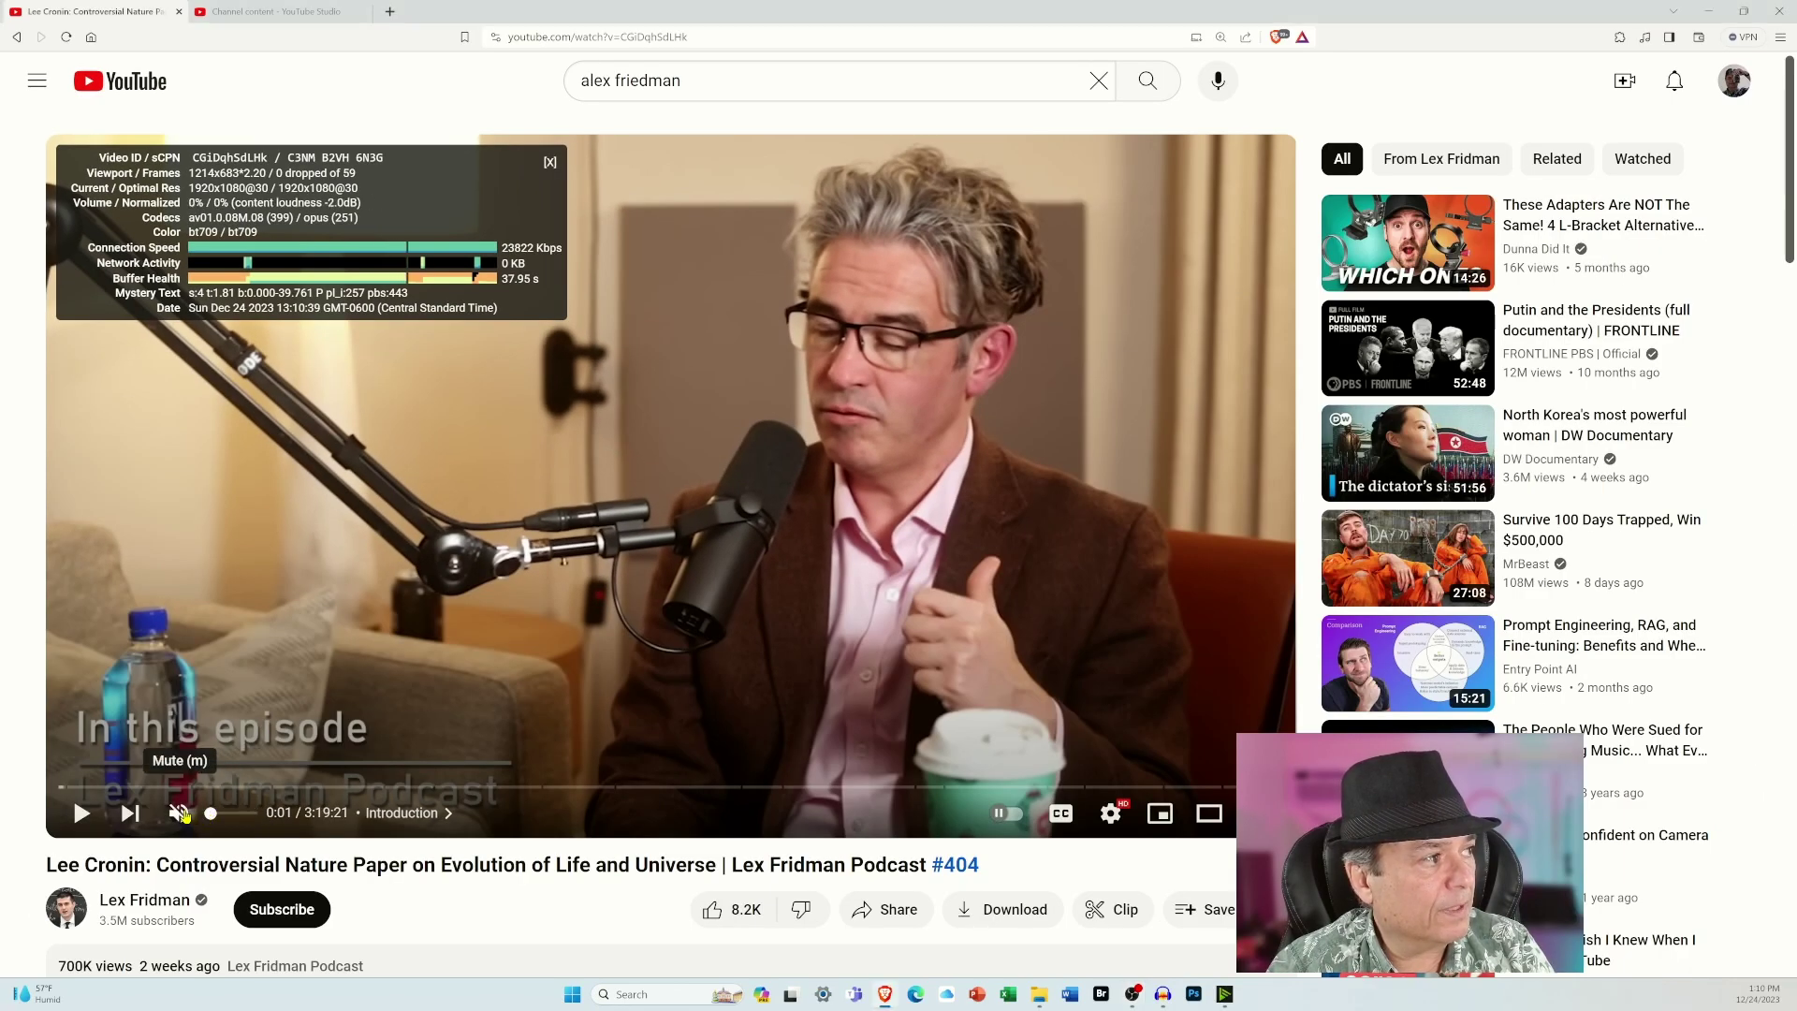
left_click(180, 813)
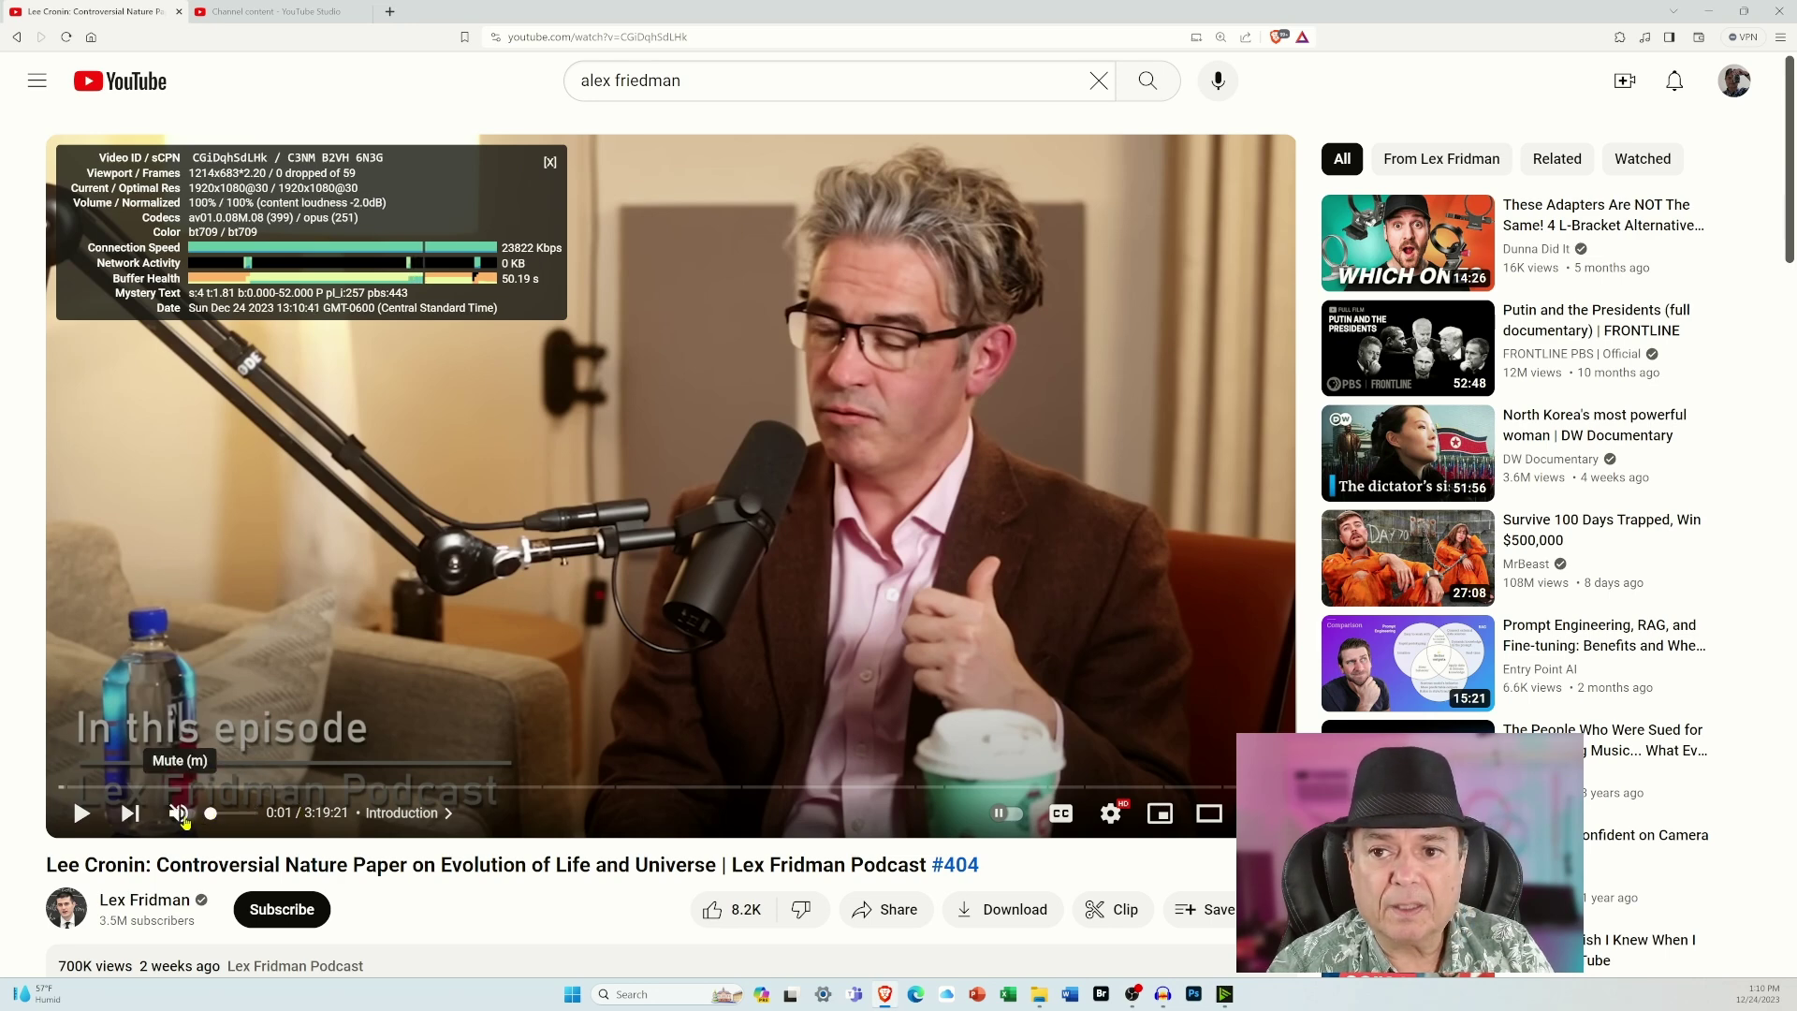
left_click(251, 813)
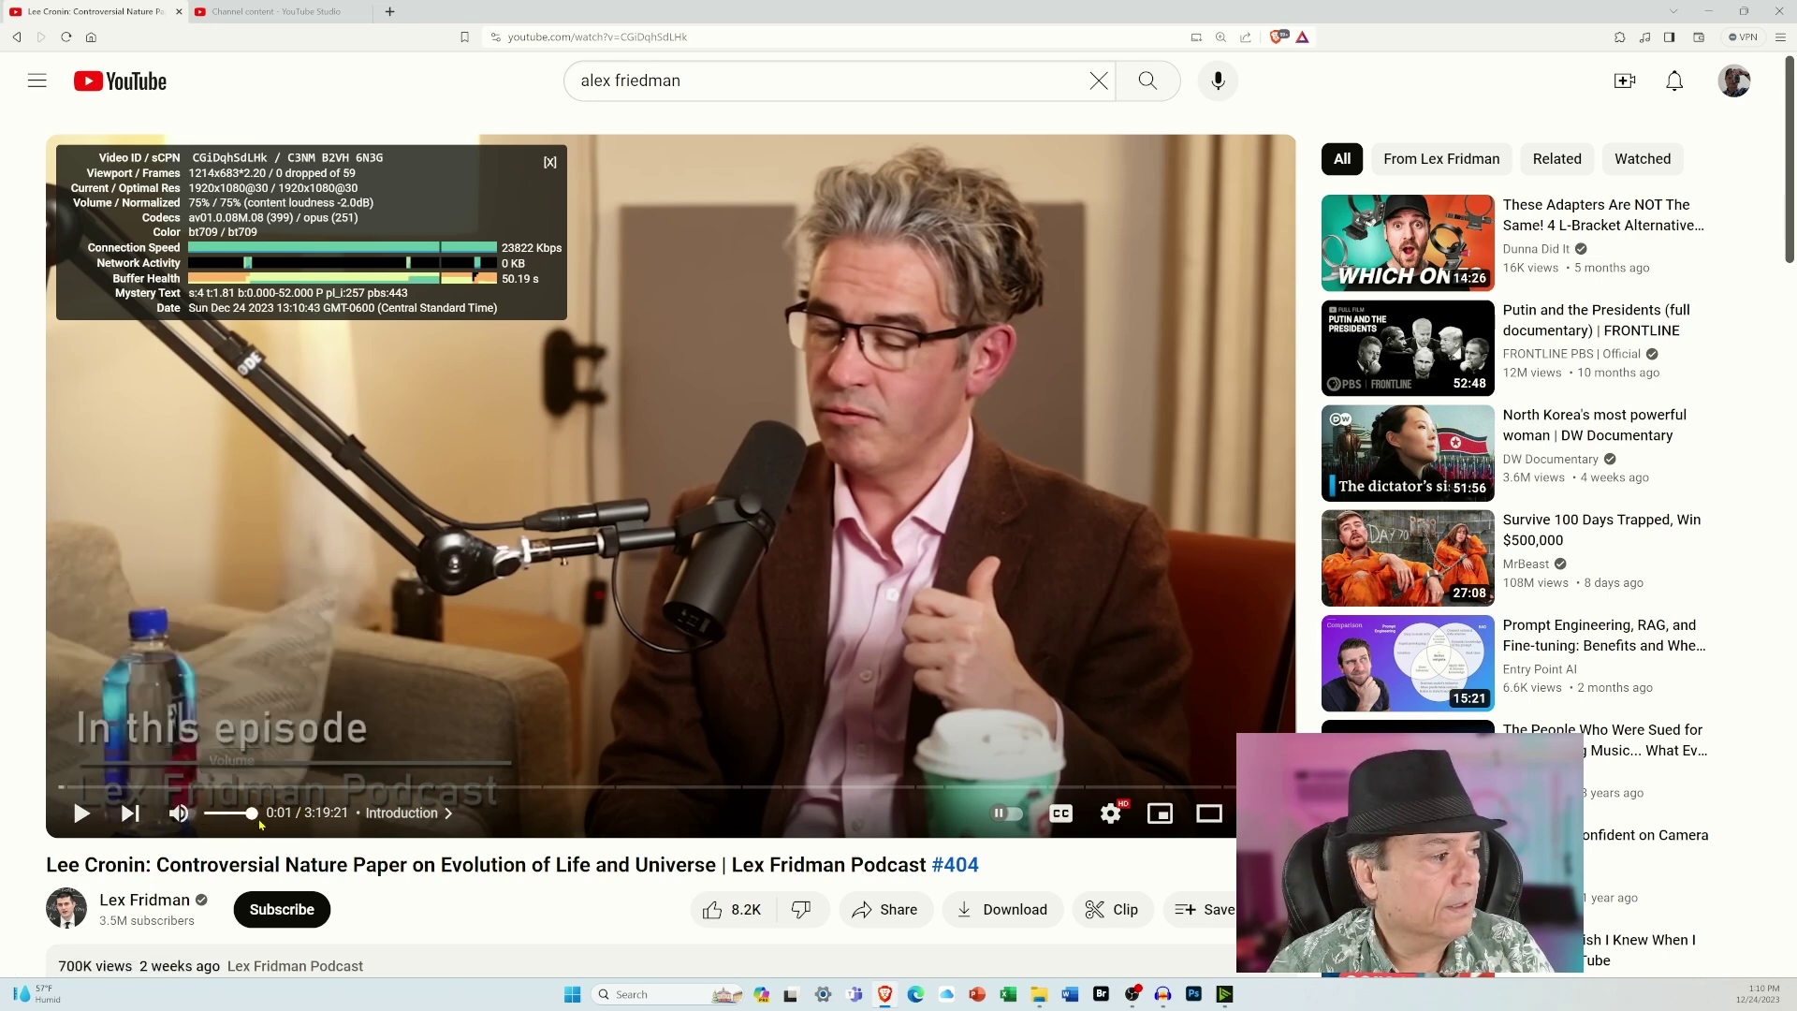
left_click(263, 814)
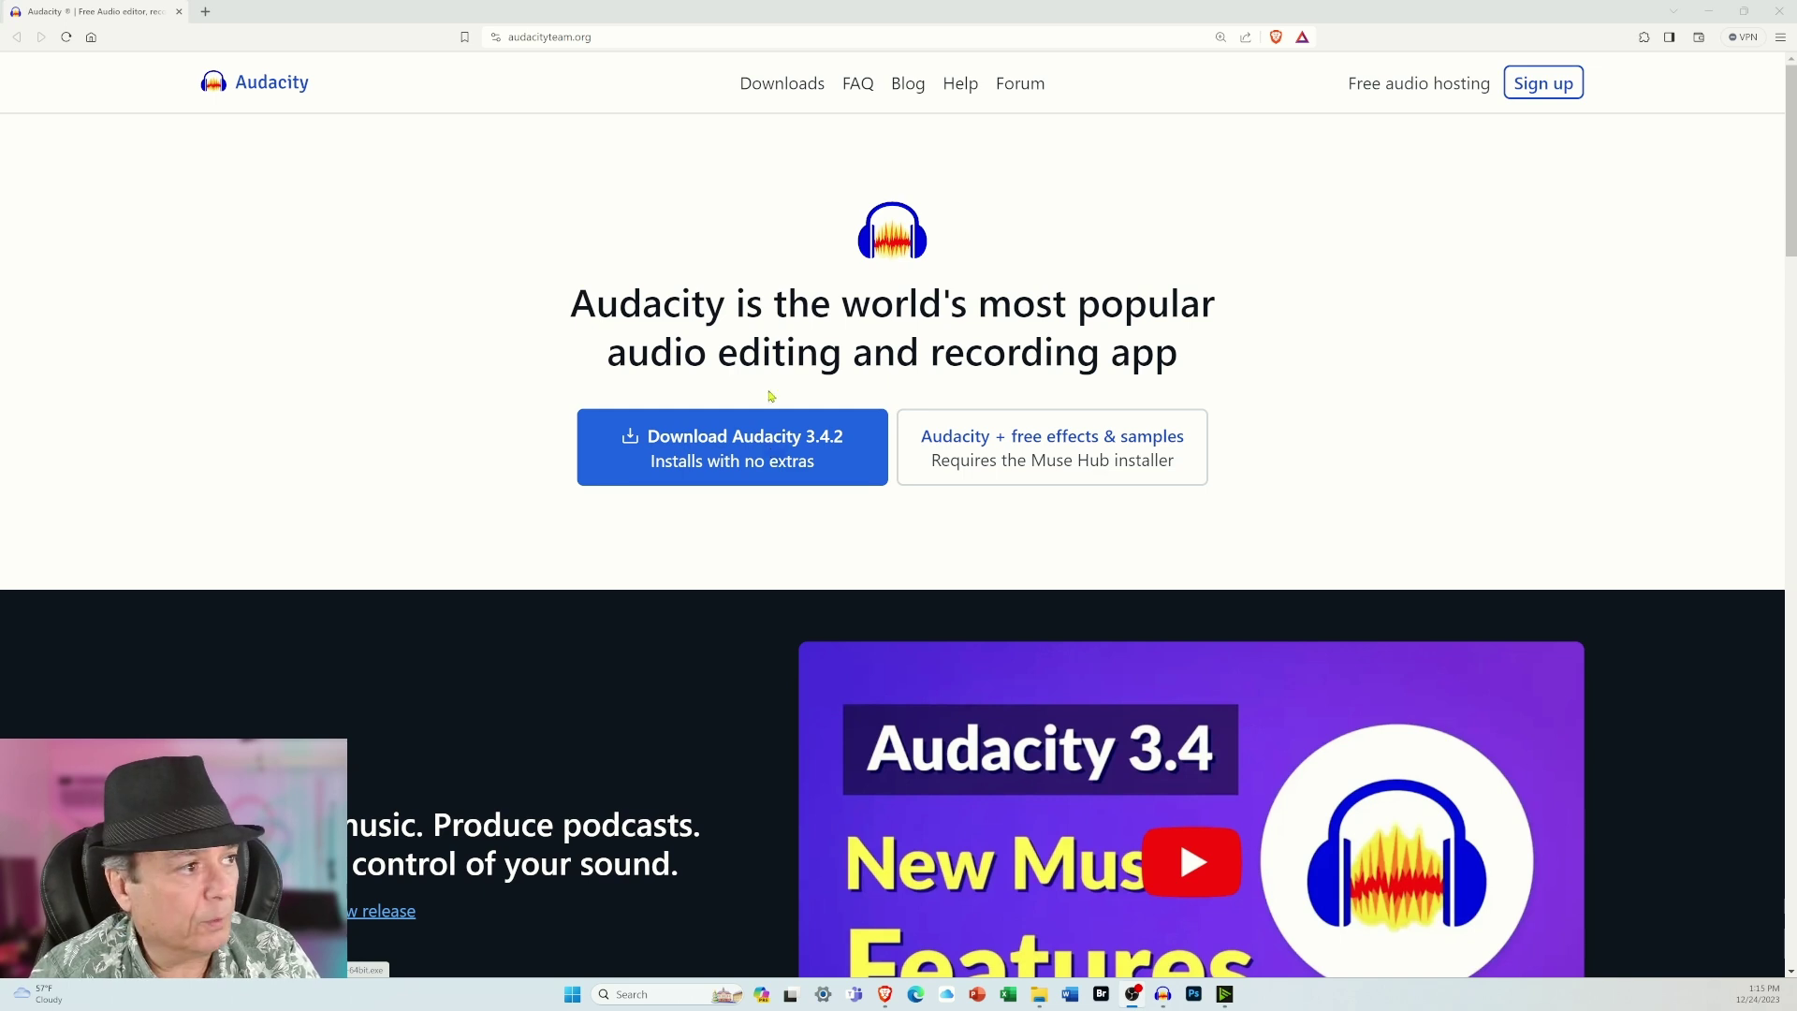
Step: Go to the audacityteam.org Downloads page listing version 3.4.2 for Windows, macOS and Linux
left_click(802, 84)
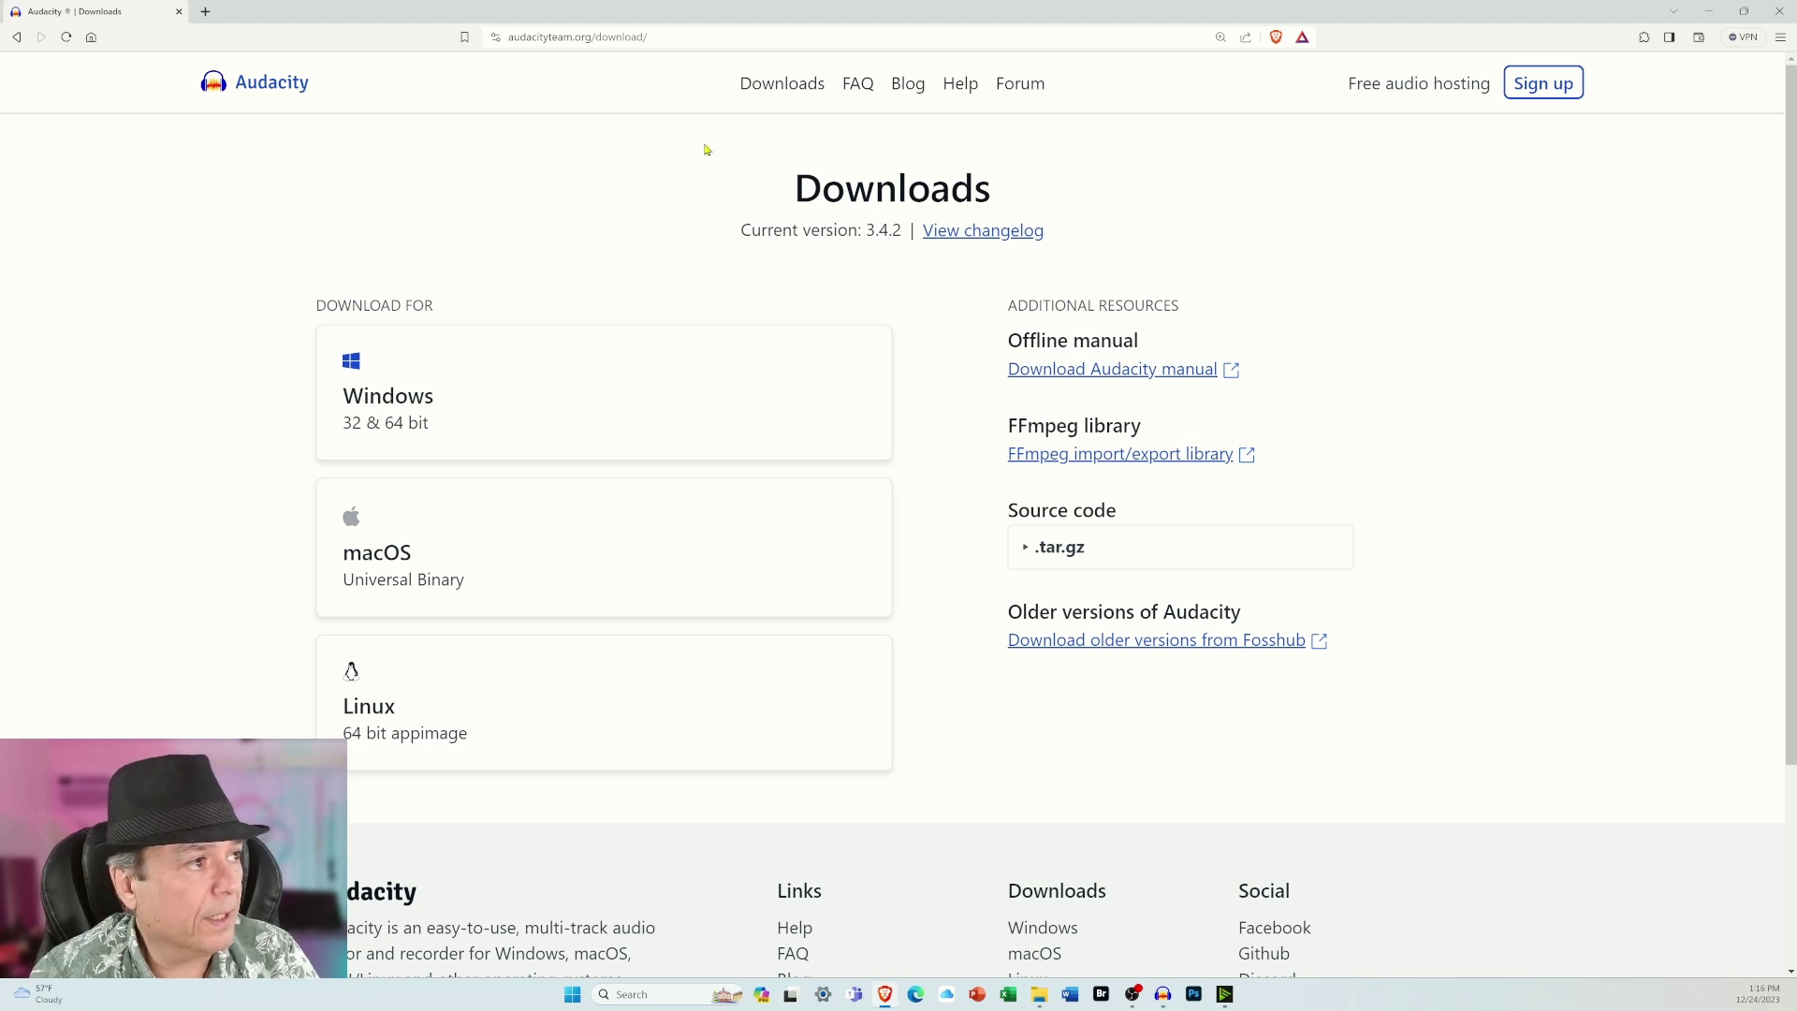
Step: Open the Audacity Support how-tos and tutorials site from Help in a new tab
left_click(961, 84)
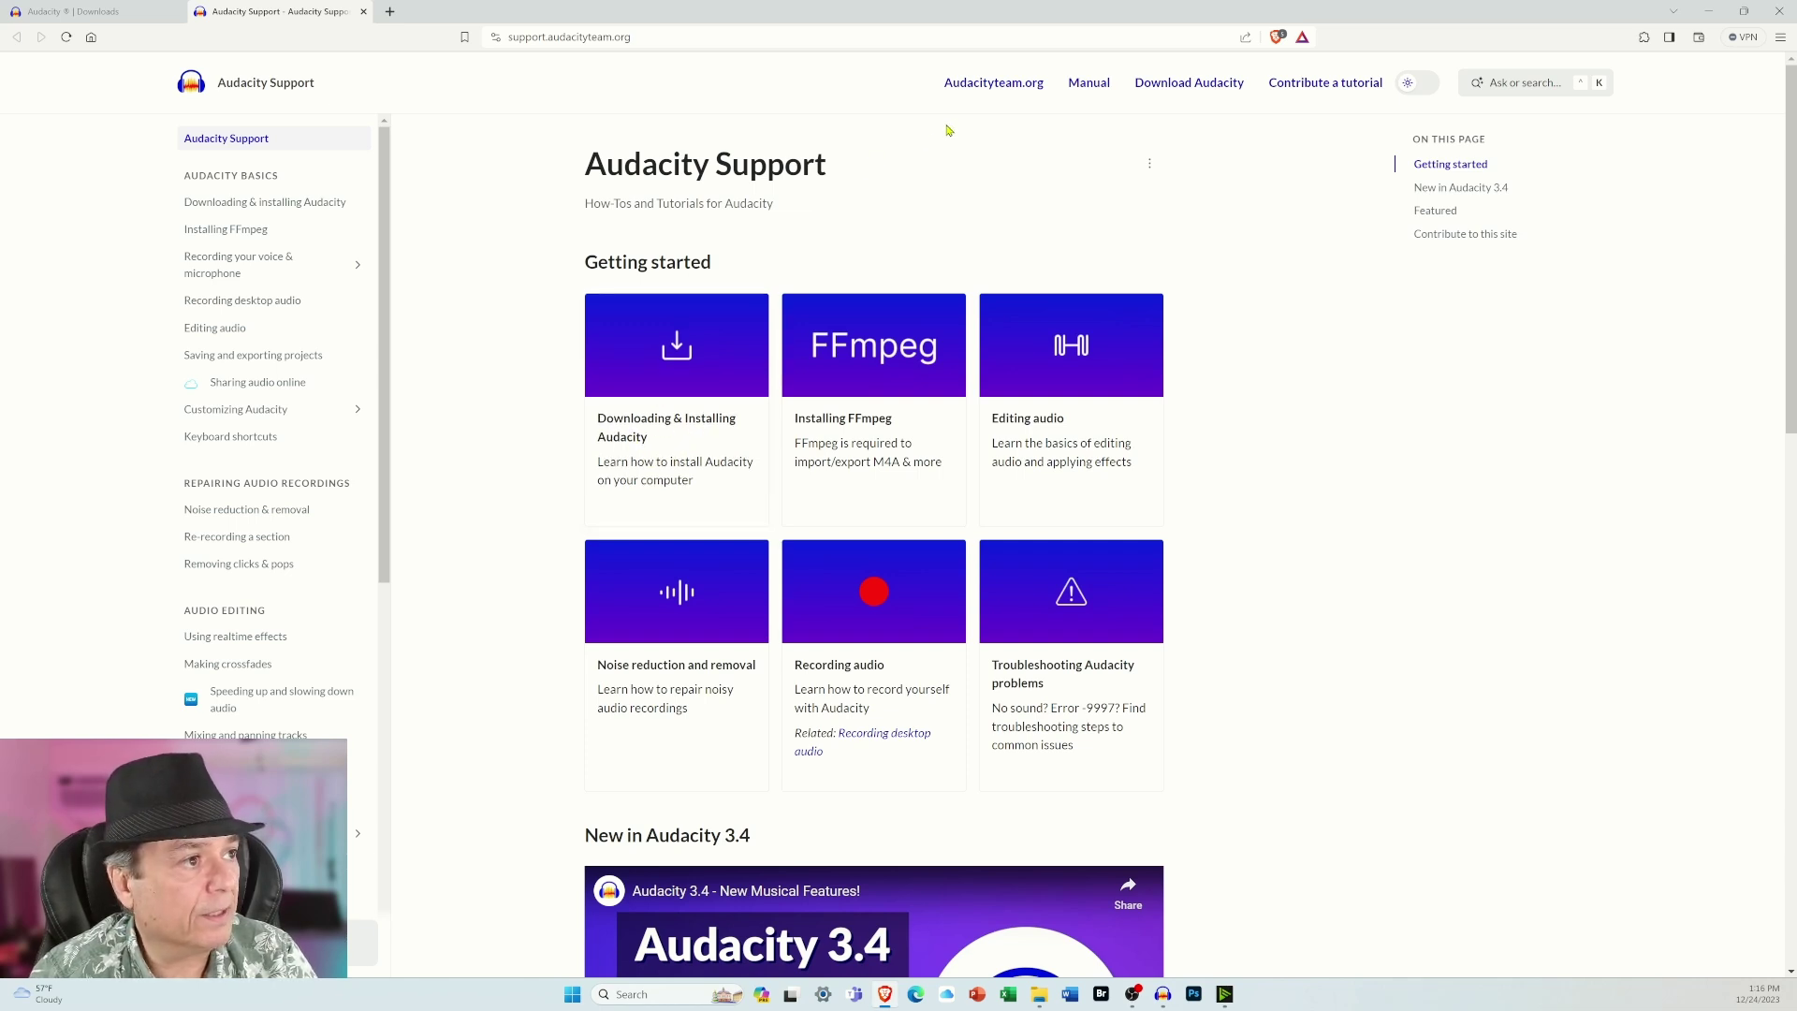
Step: Open the Audacity 3.4 Reference Manual in a third tab and skim it
left_click(1089, 83)
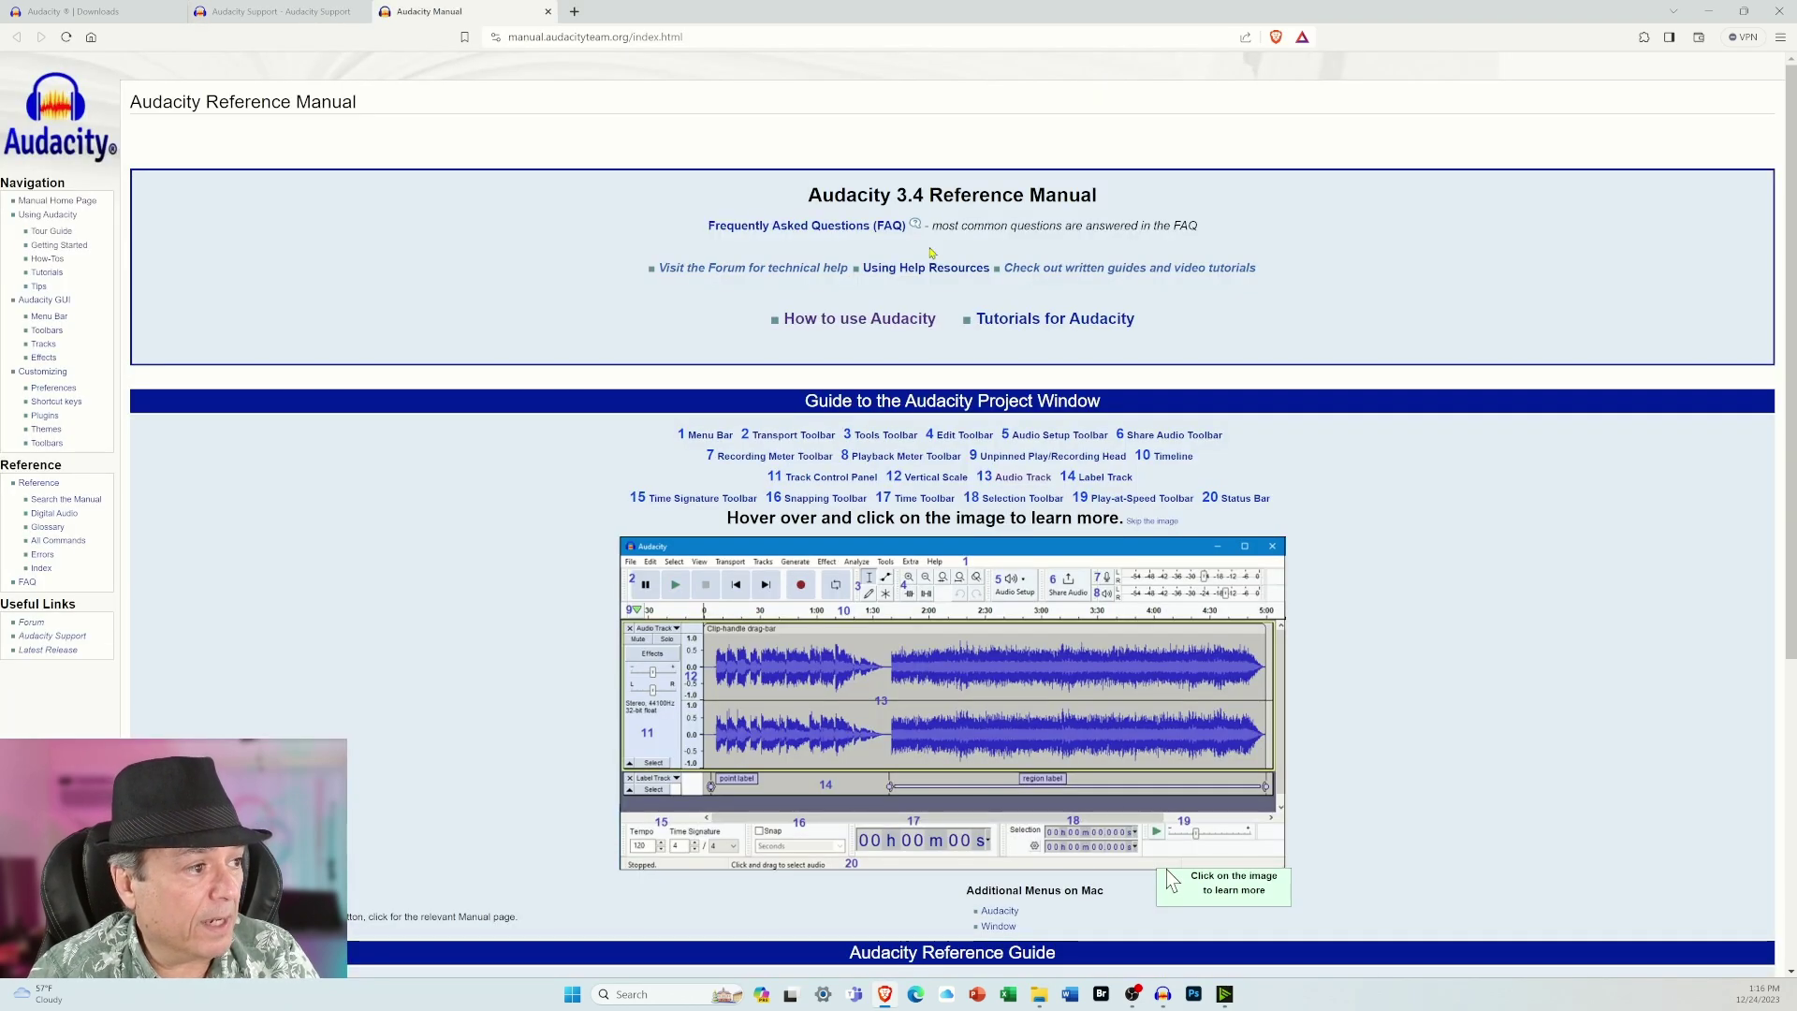
scroll(614, 309, "down", 2)
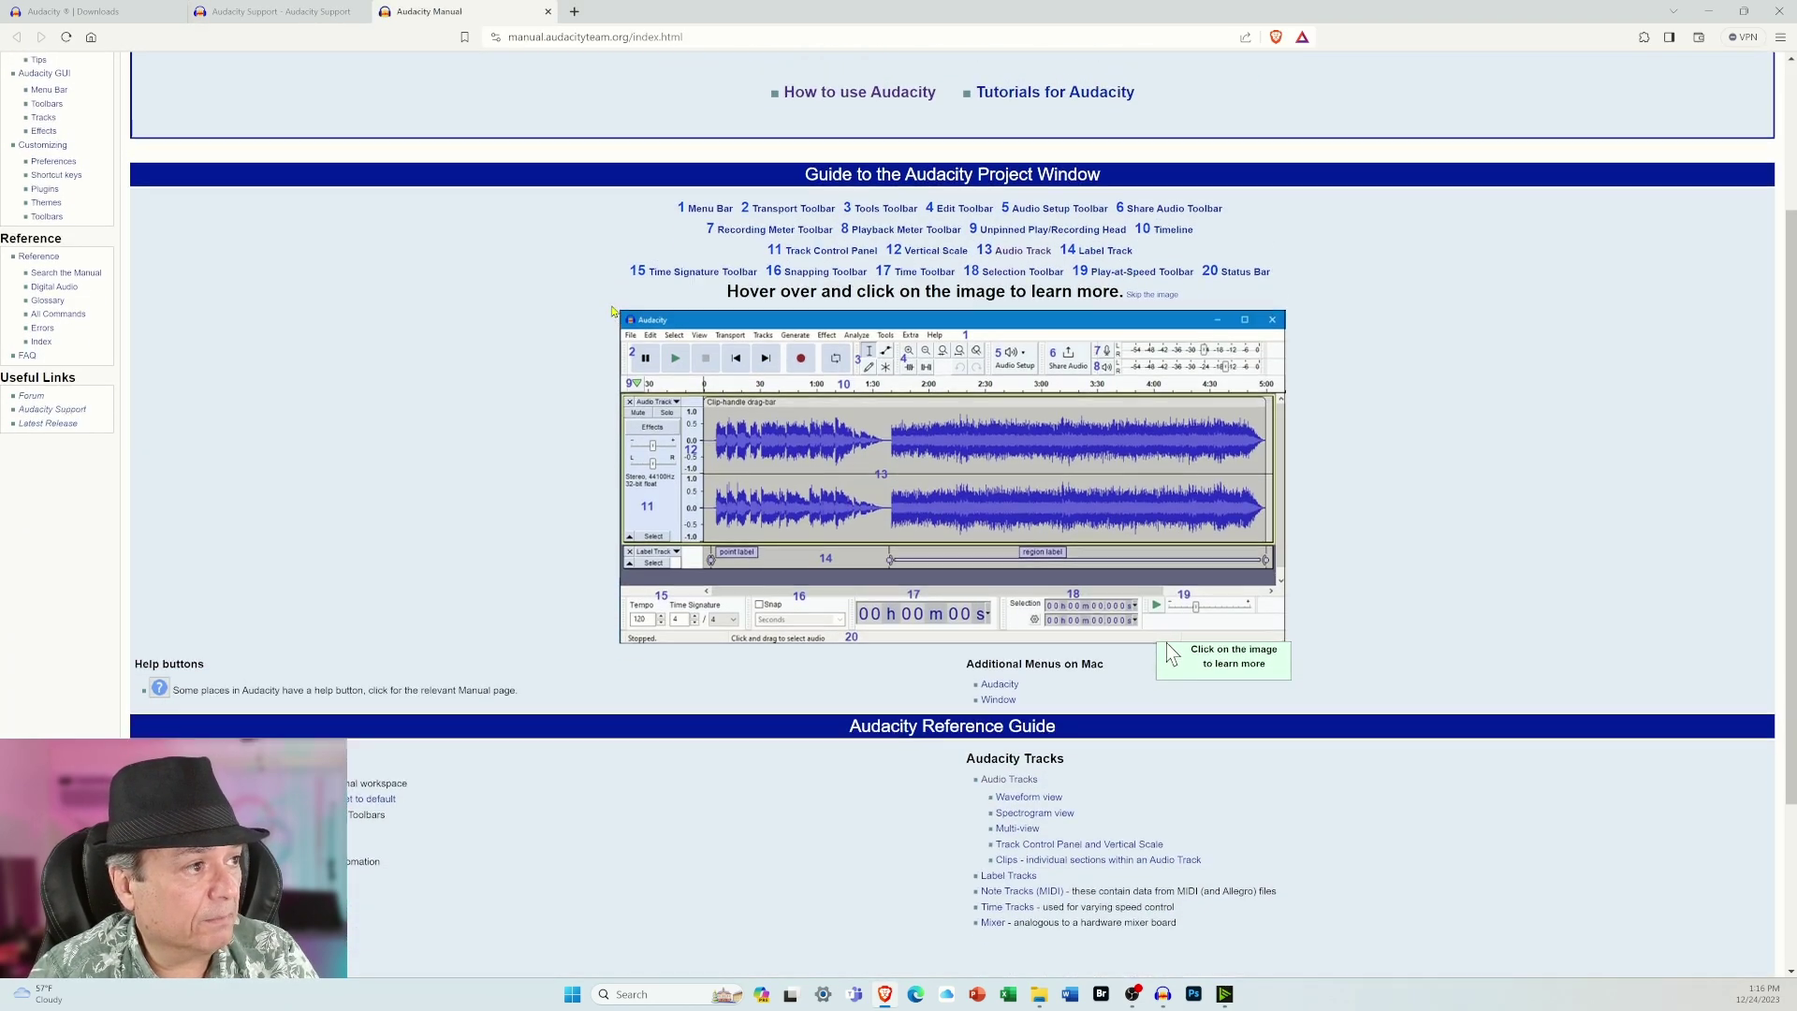
scroll(607, 291, "up", 2)
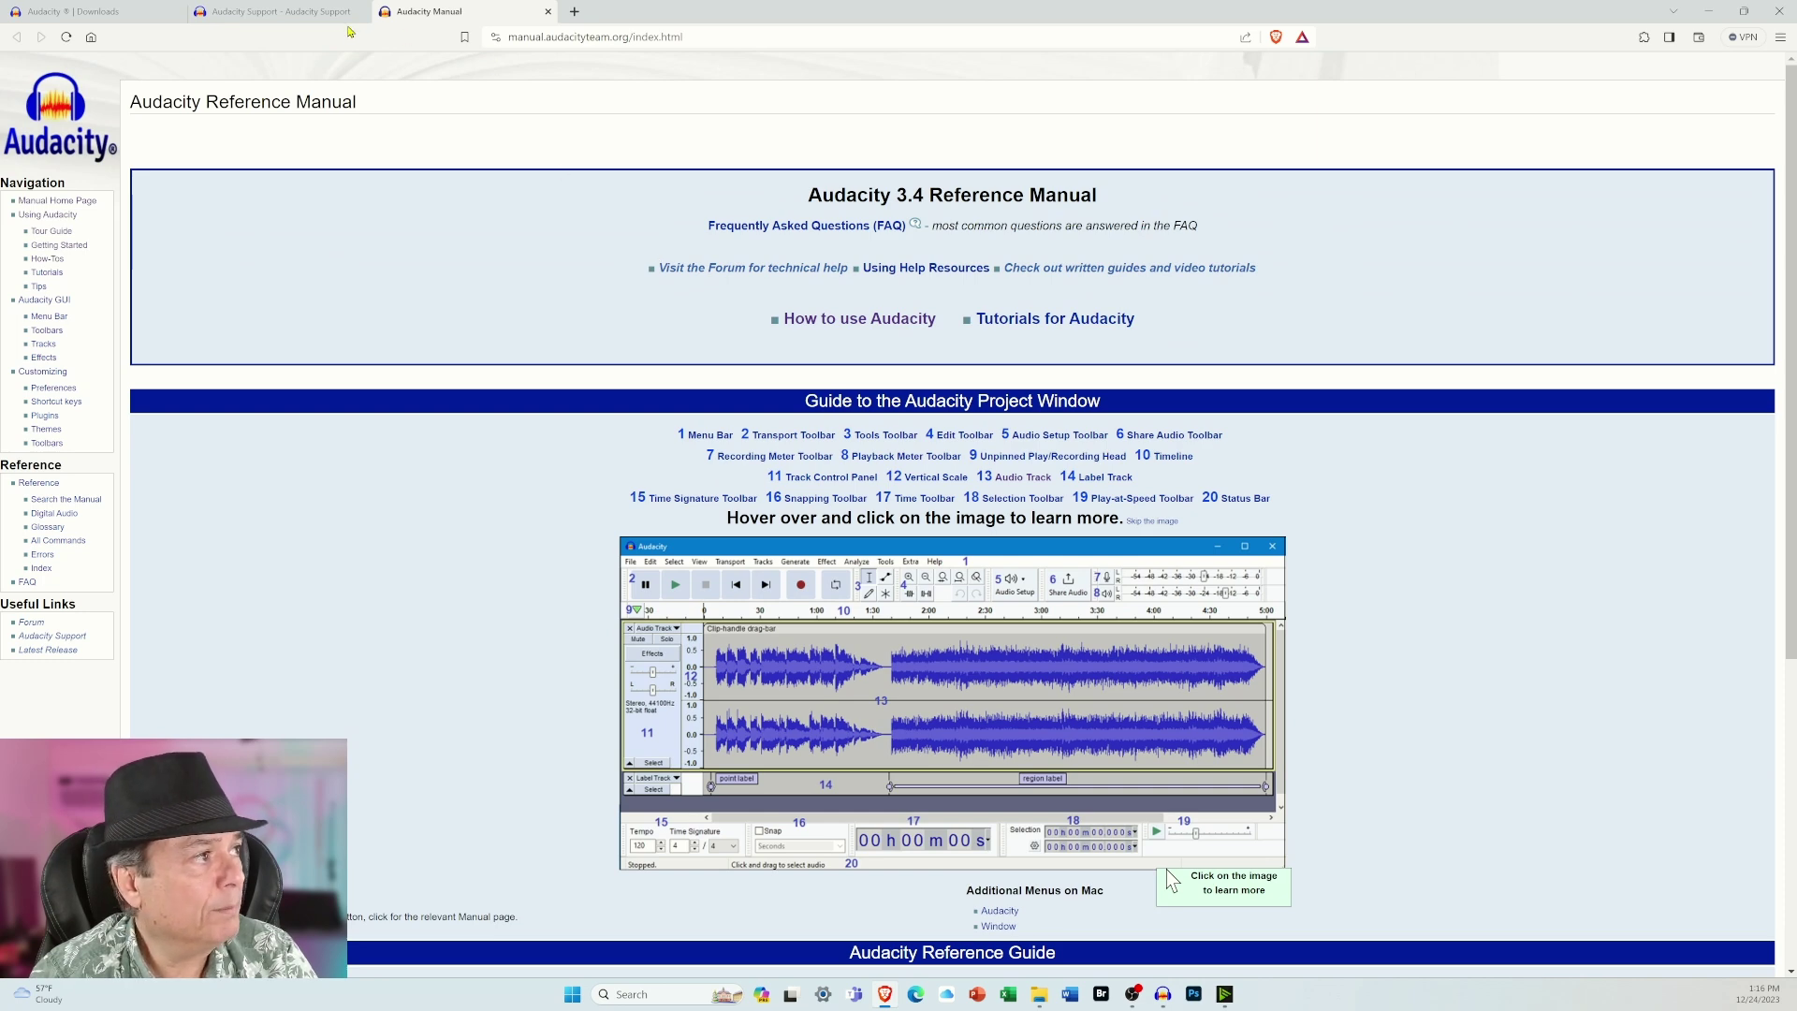
Step: Return through the Support tab to the Downloads tab, then the Audacity homepage
left_click(328, 13)
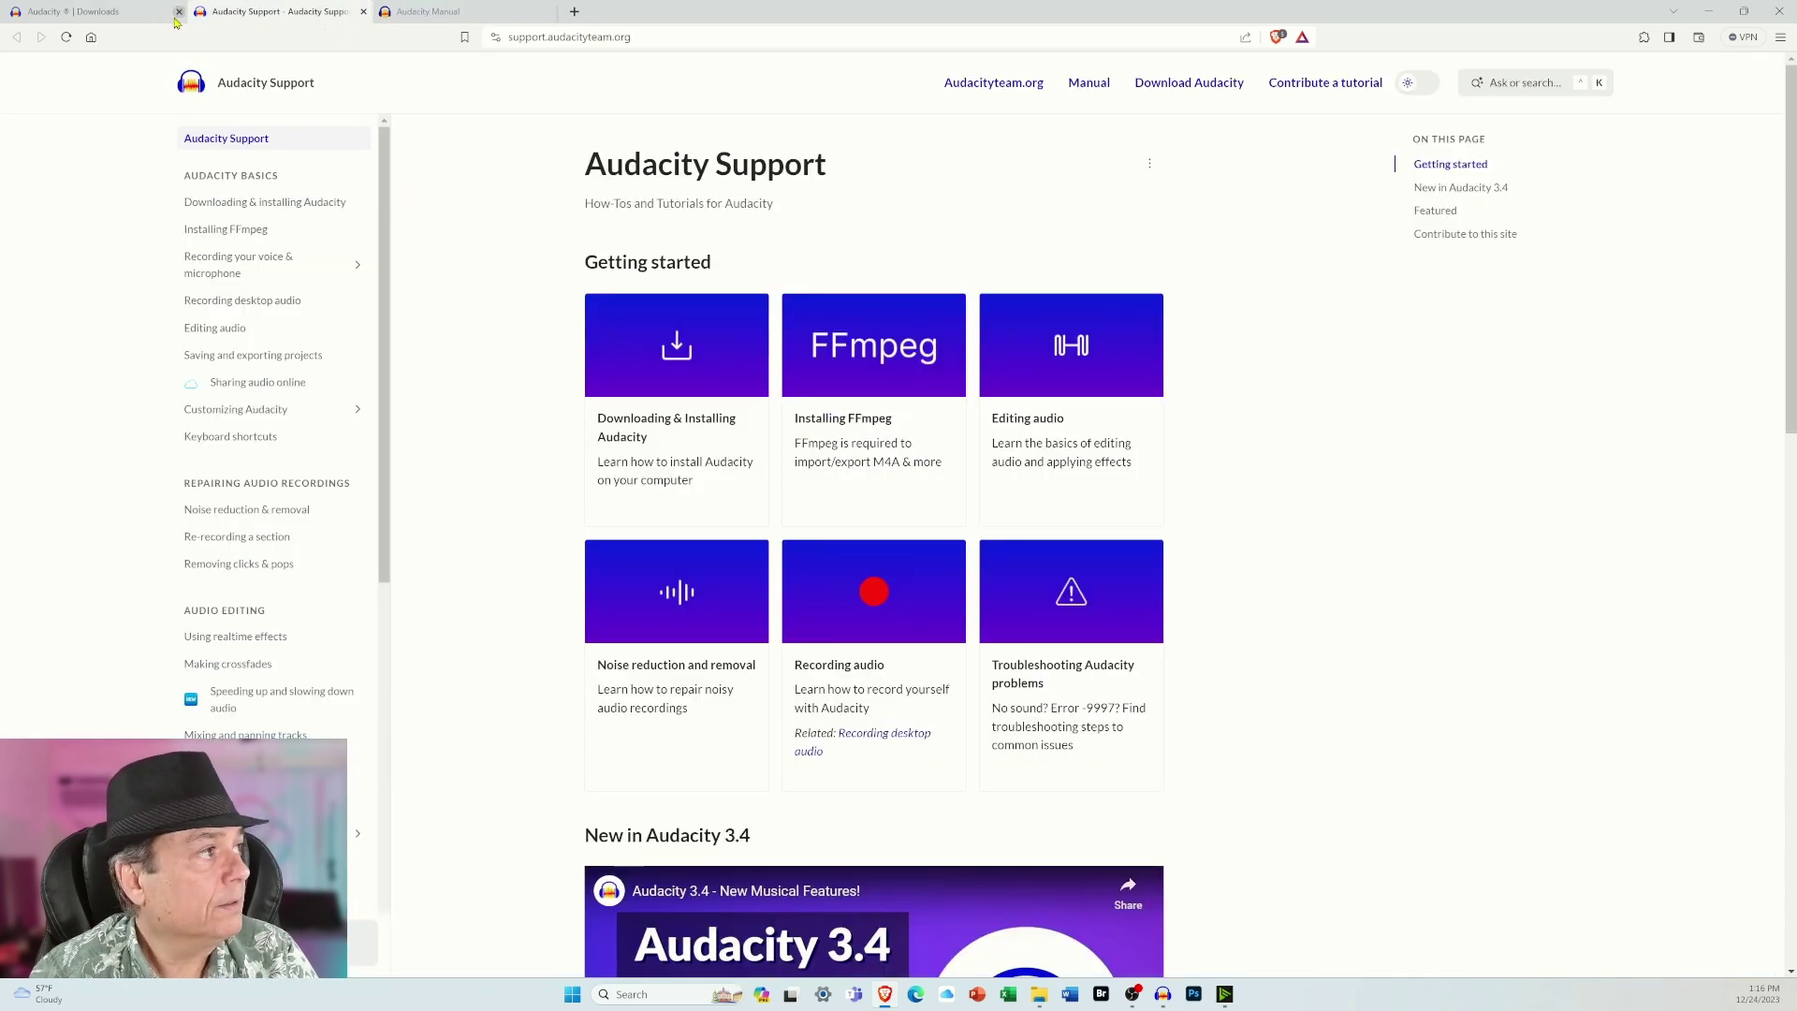
key("ctrl+shift+Tab")
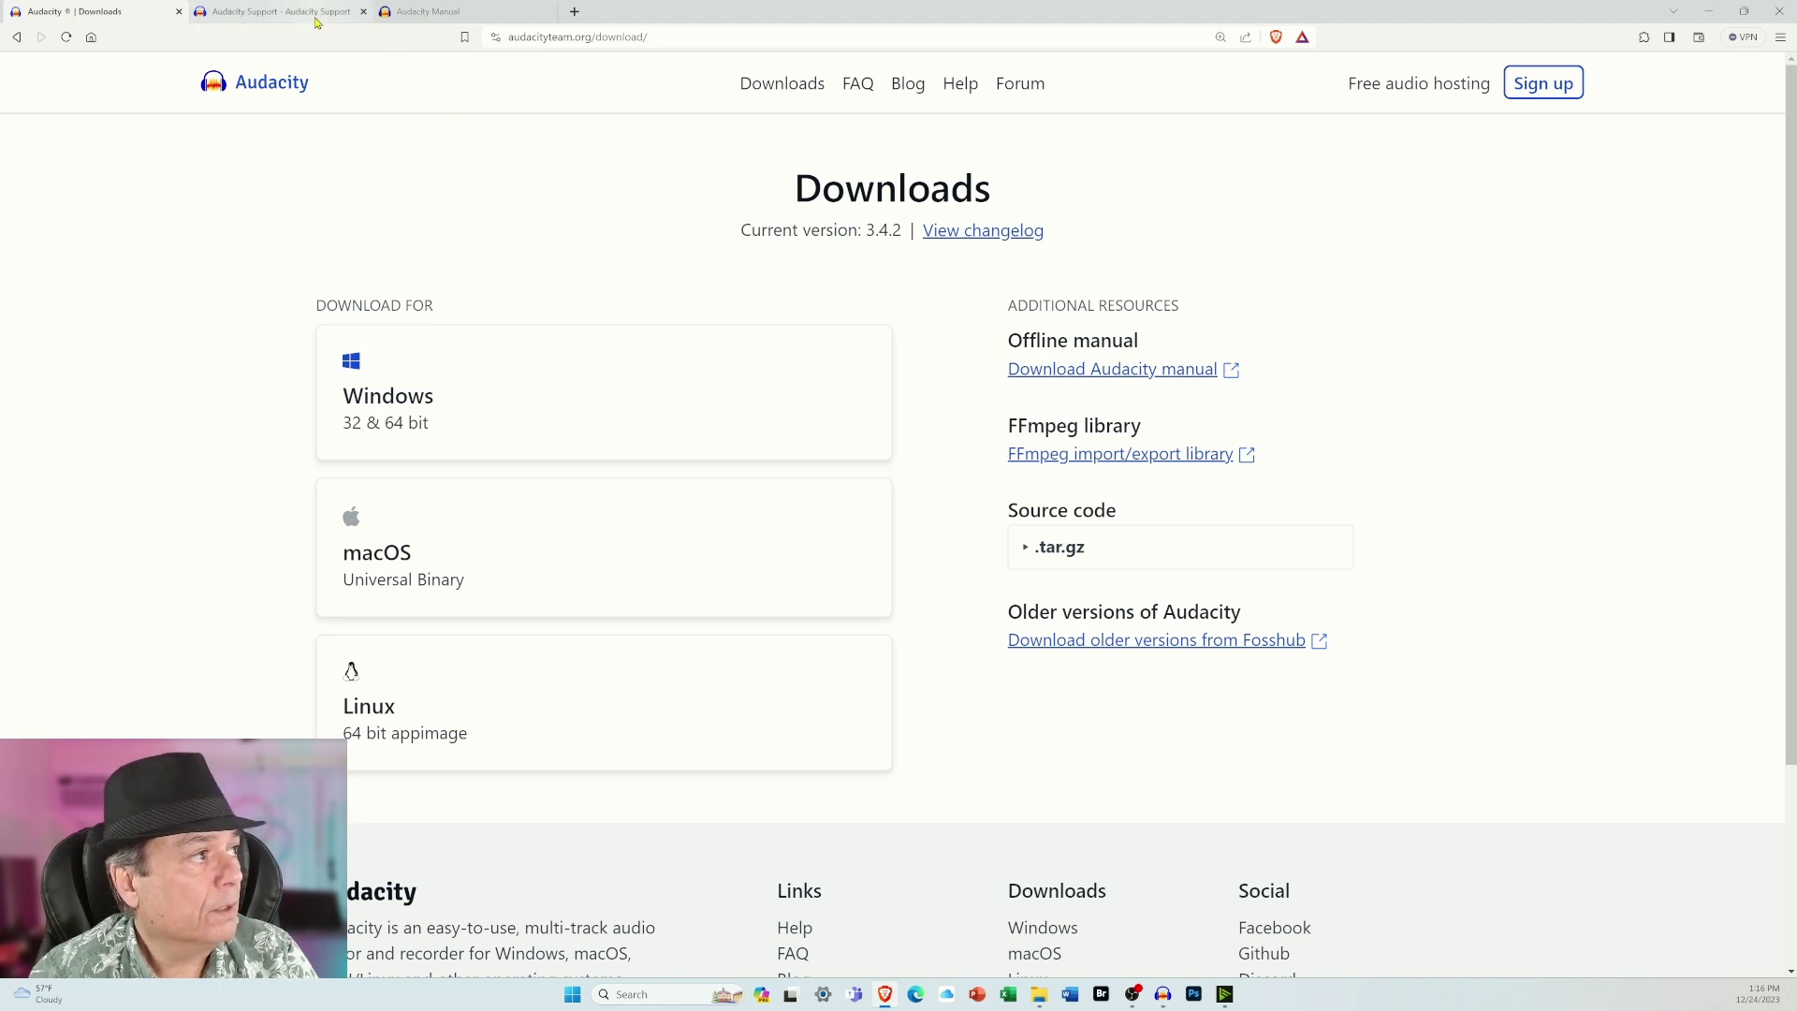
left_click(271, 82)
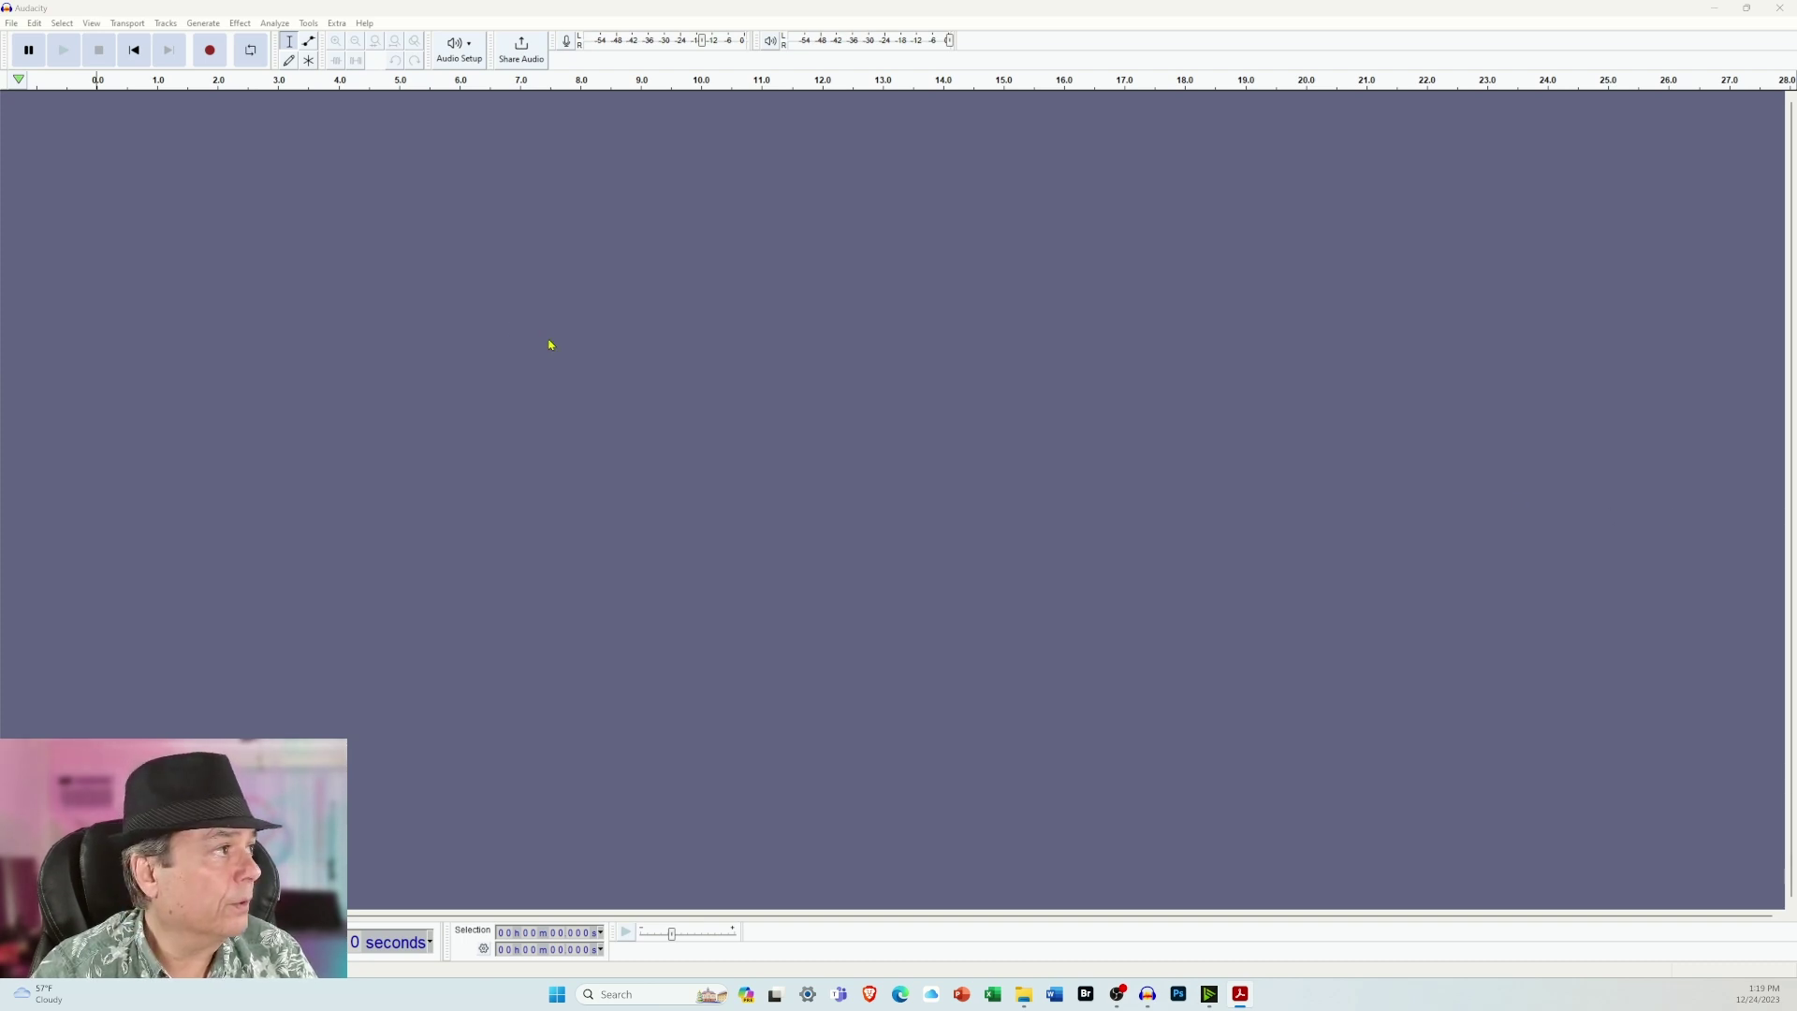
Step: Open Edit > Preferences on the Audio Settings page
left_click(9, 25)
mouse_move(37, 25)
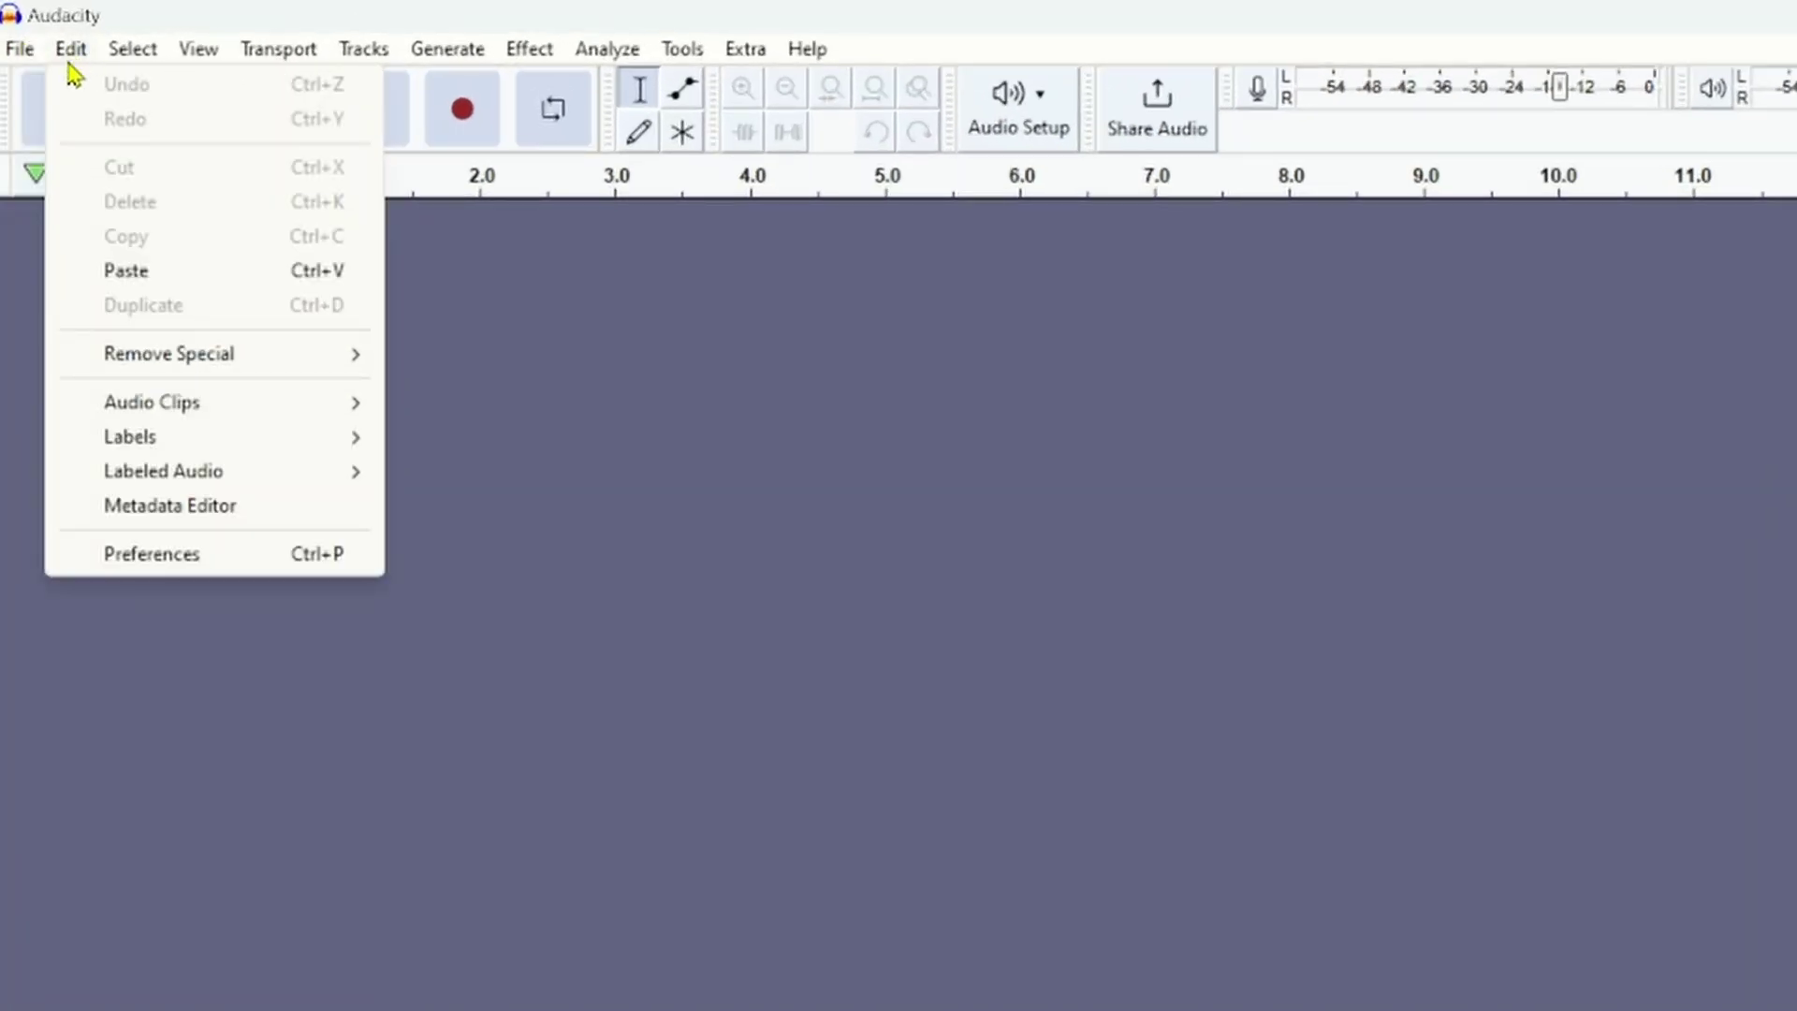
left_click(95, 556)
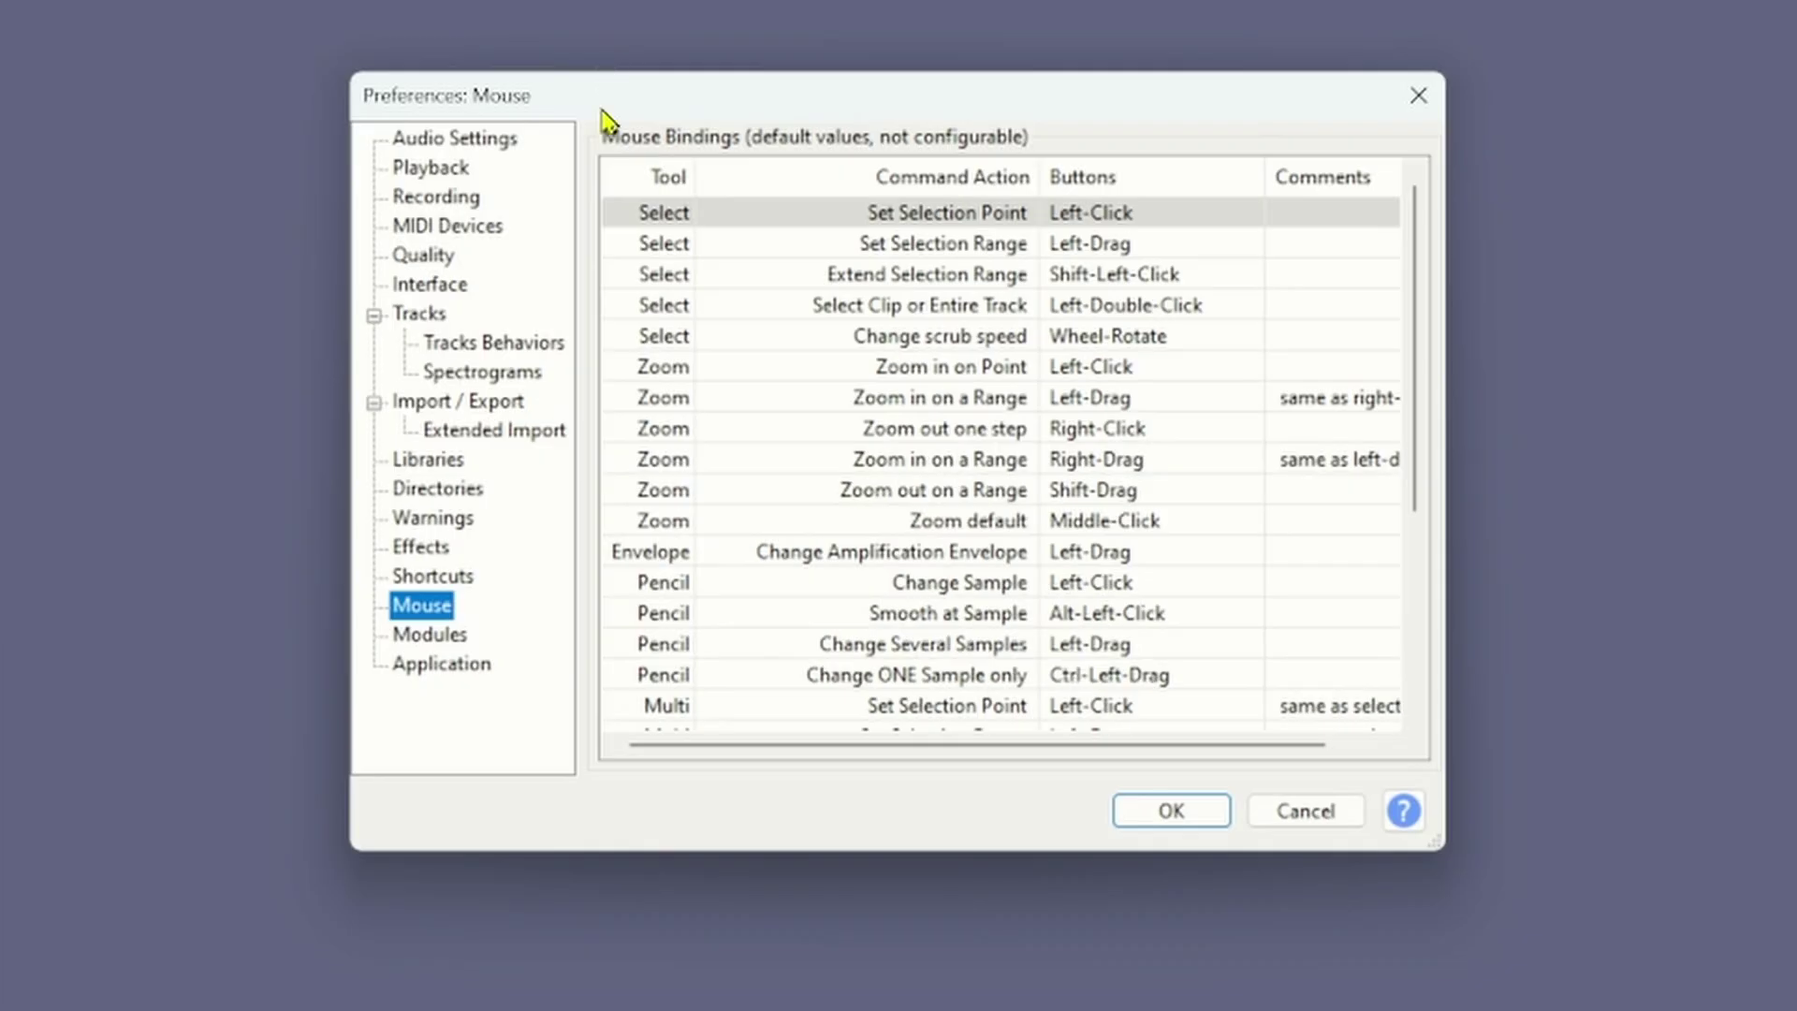
left_click(520, 148)
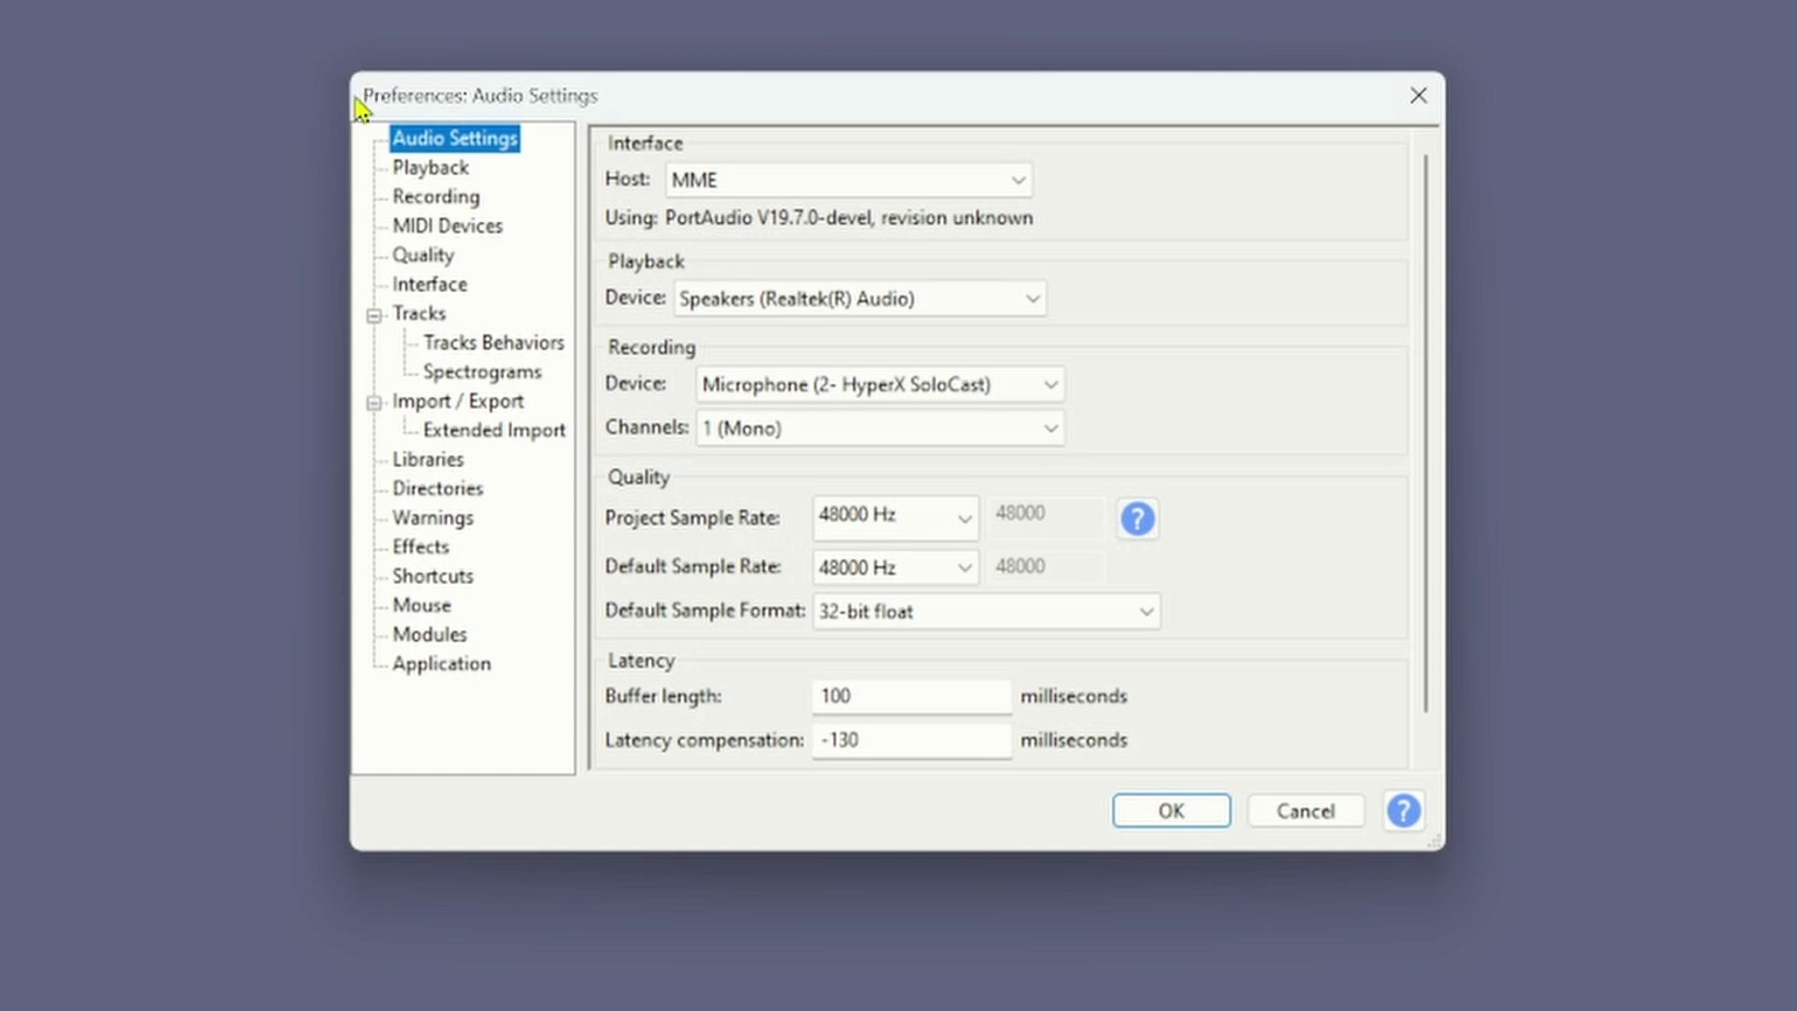
Step: Enlarge Preferences and keep Speakers (Realtek) for playback and the HyperX SoloCast microphone for recording
left_click_drag(350, 79, 0, 0)
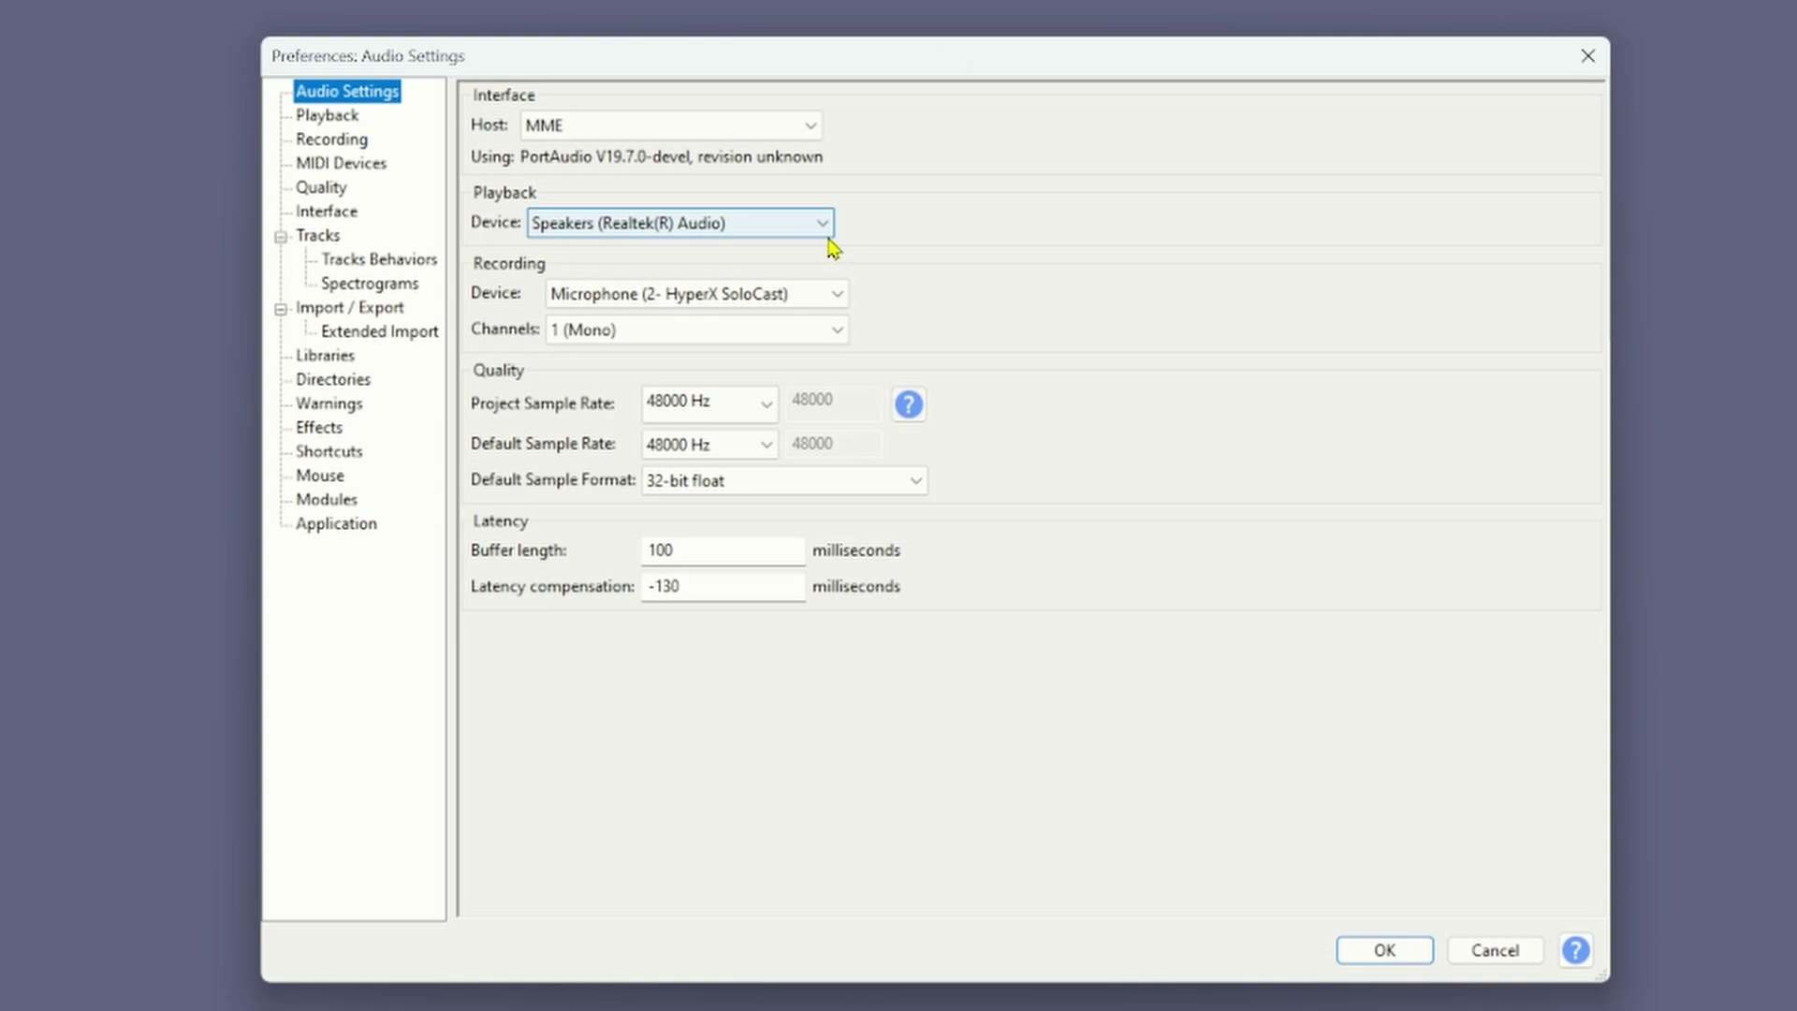
left_click(832, 232)
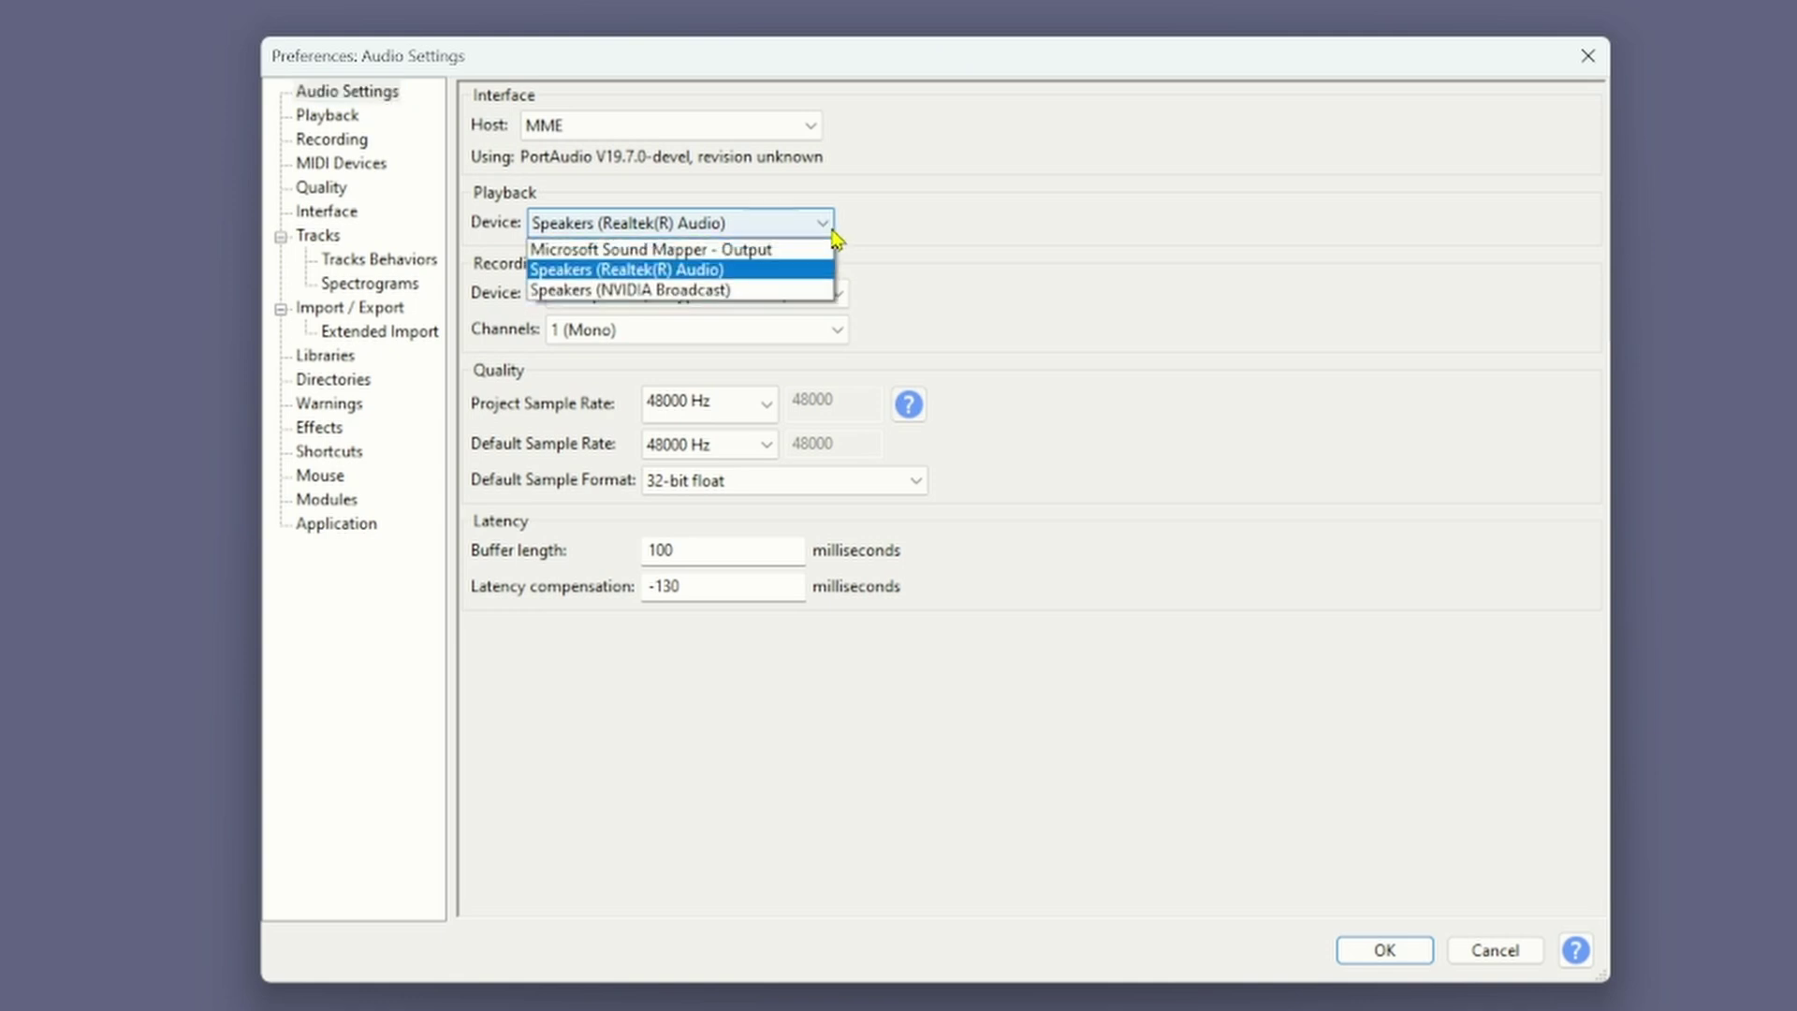
left_click(832, 231)
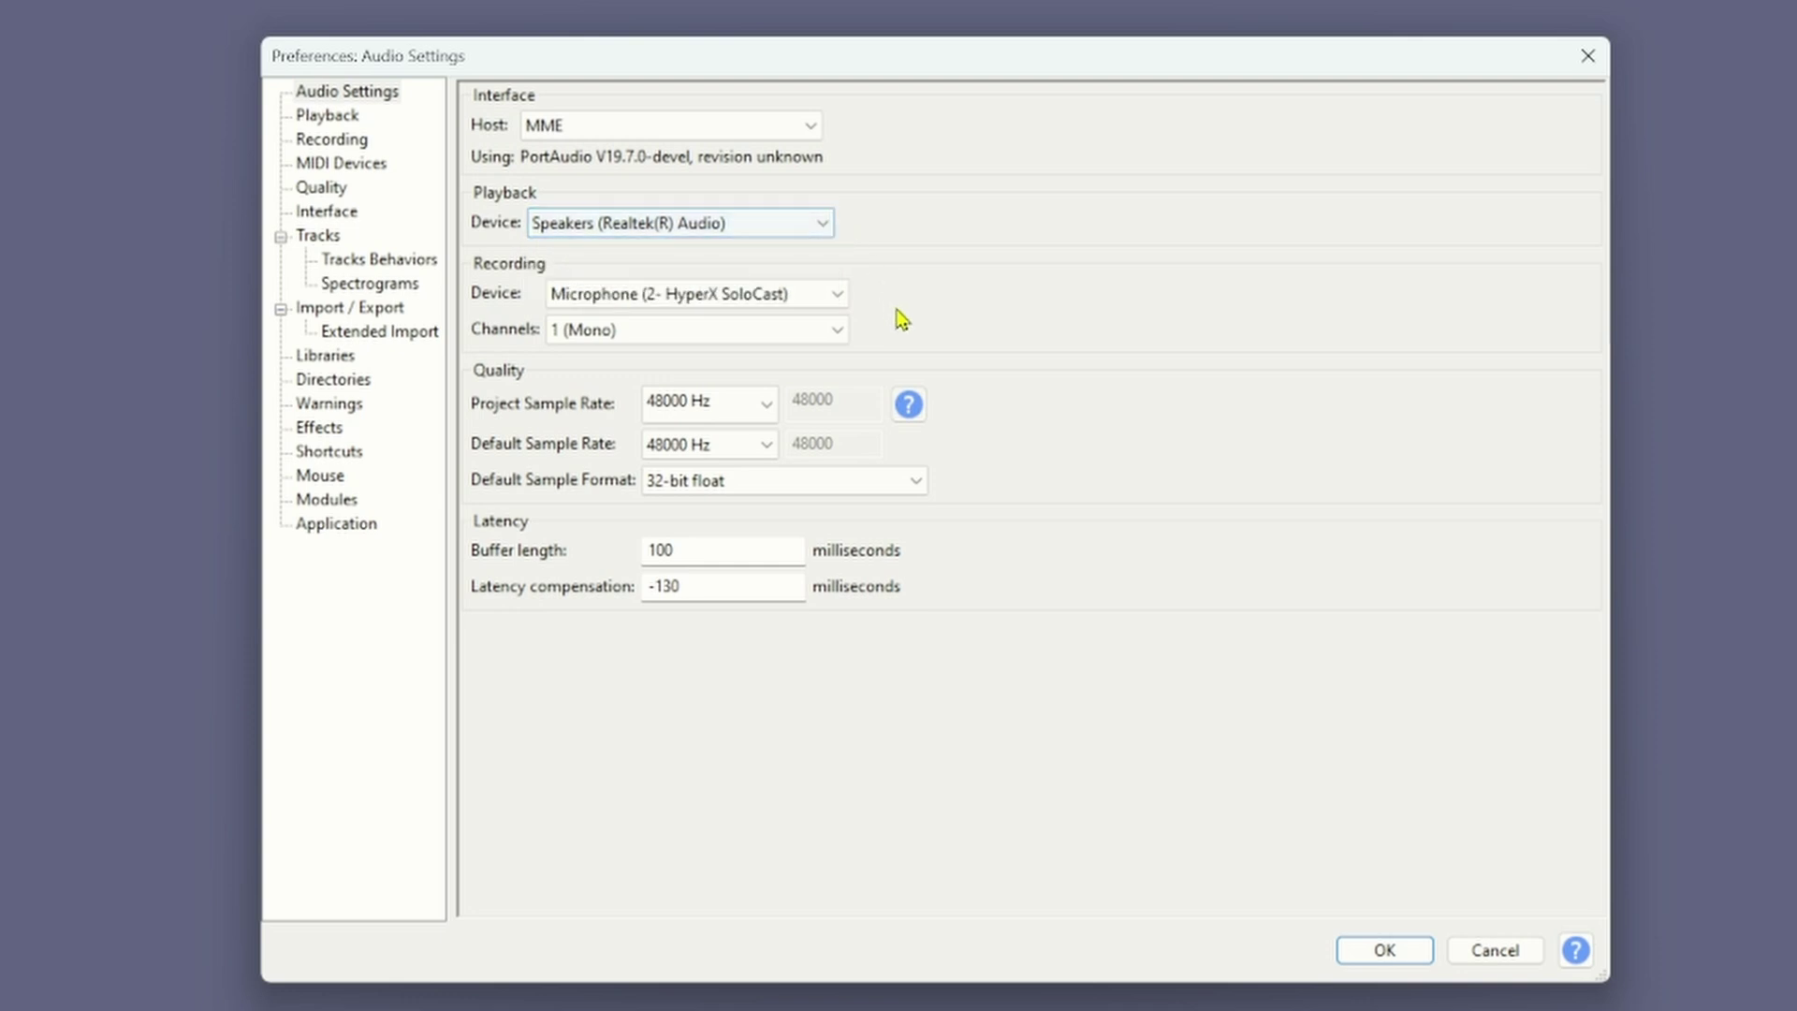
left_click(839, 305)
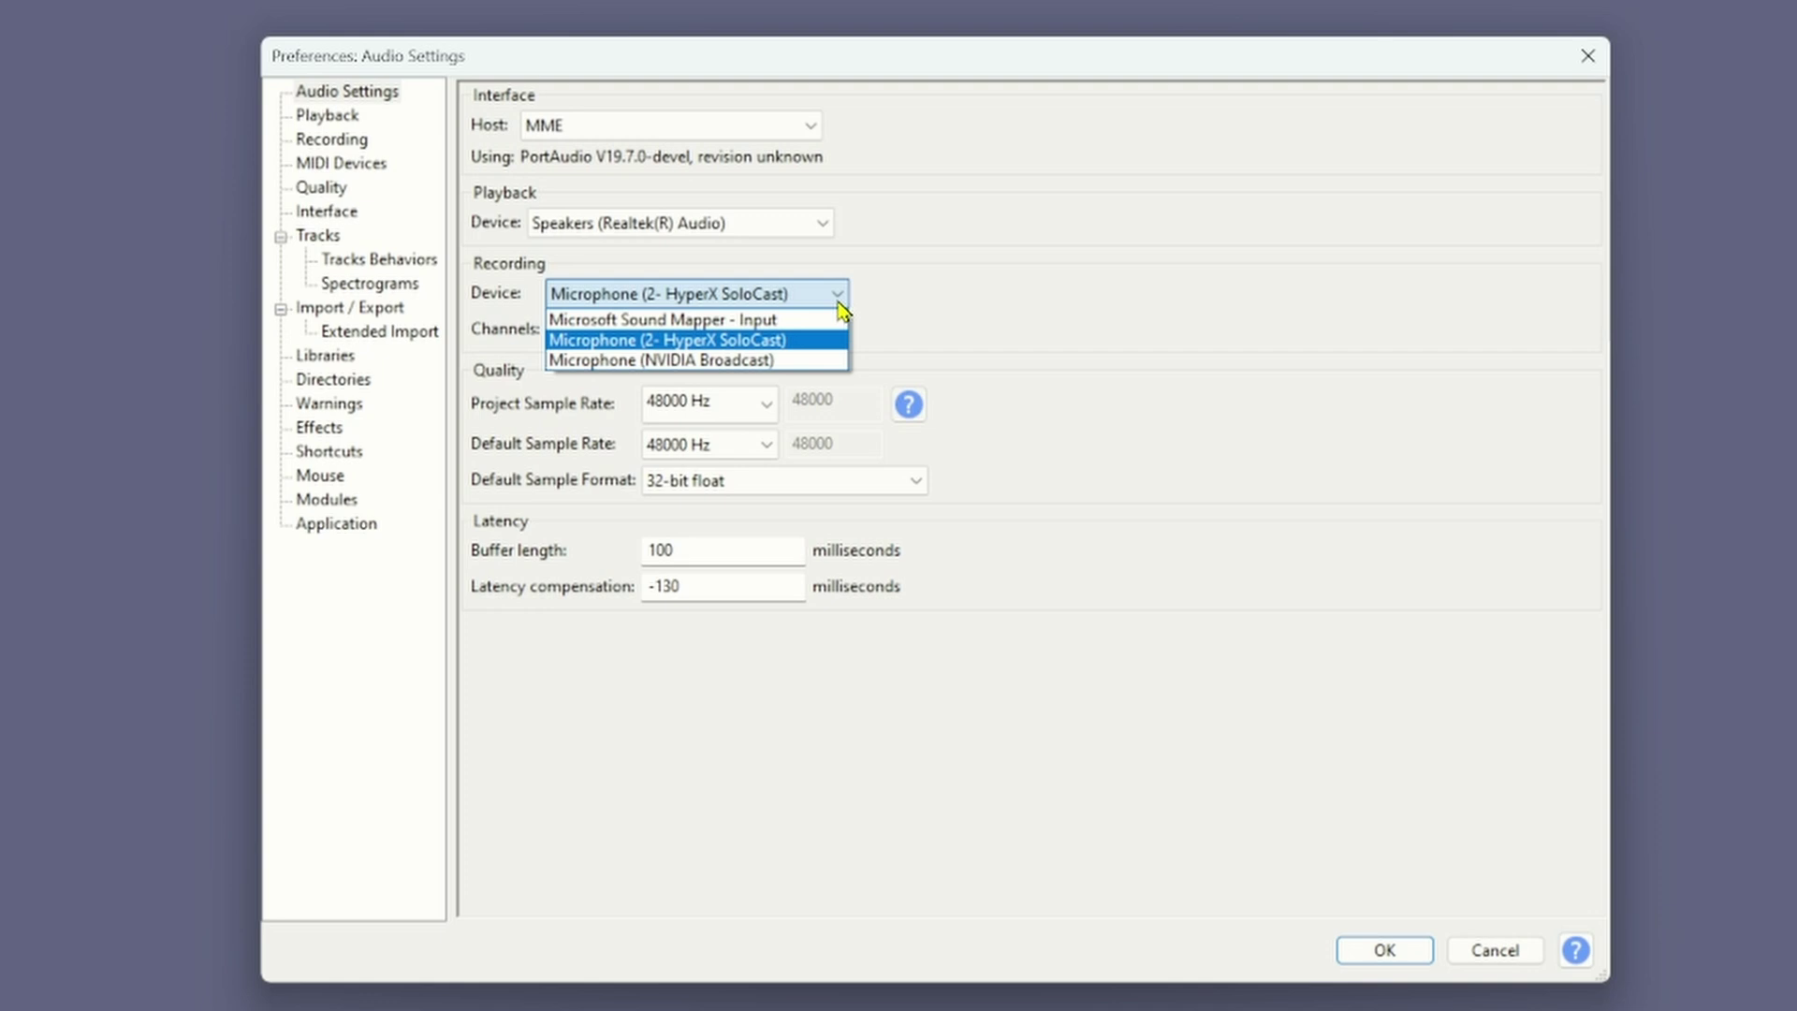
left_click(839, 301)
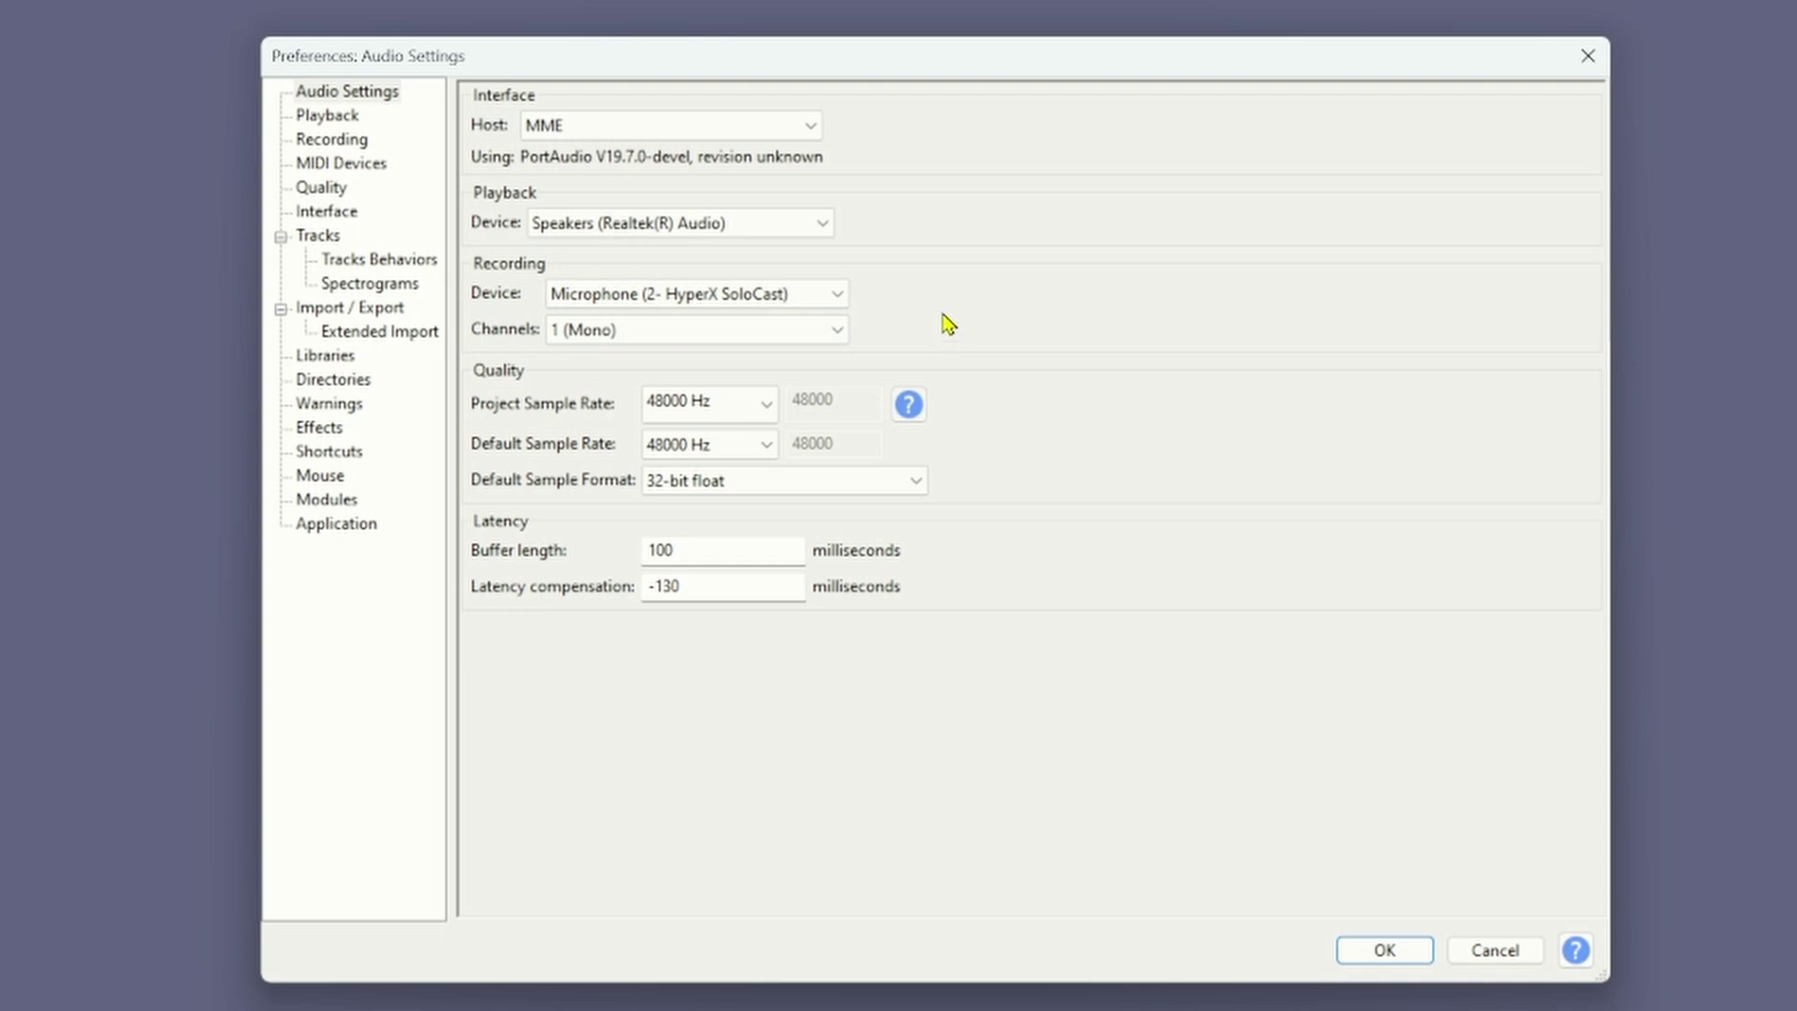
left_click(837, 333)
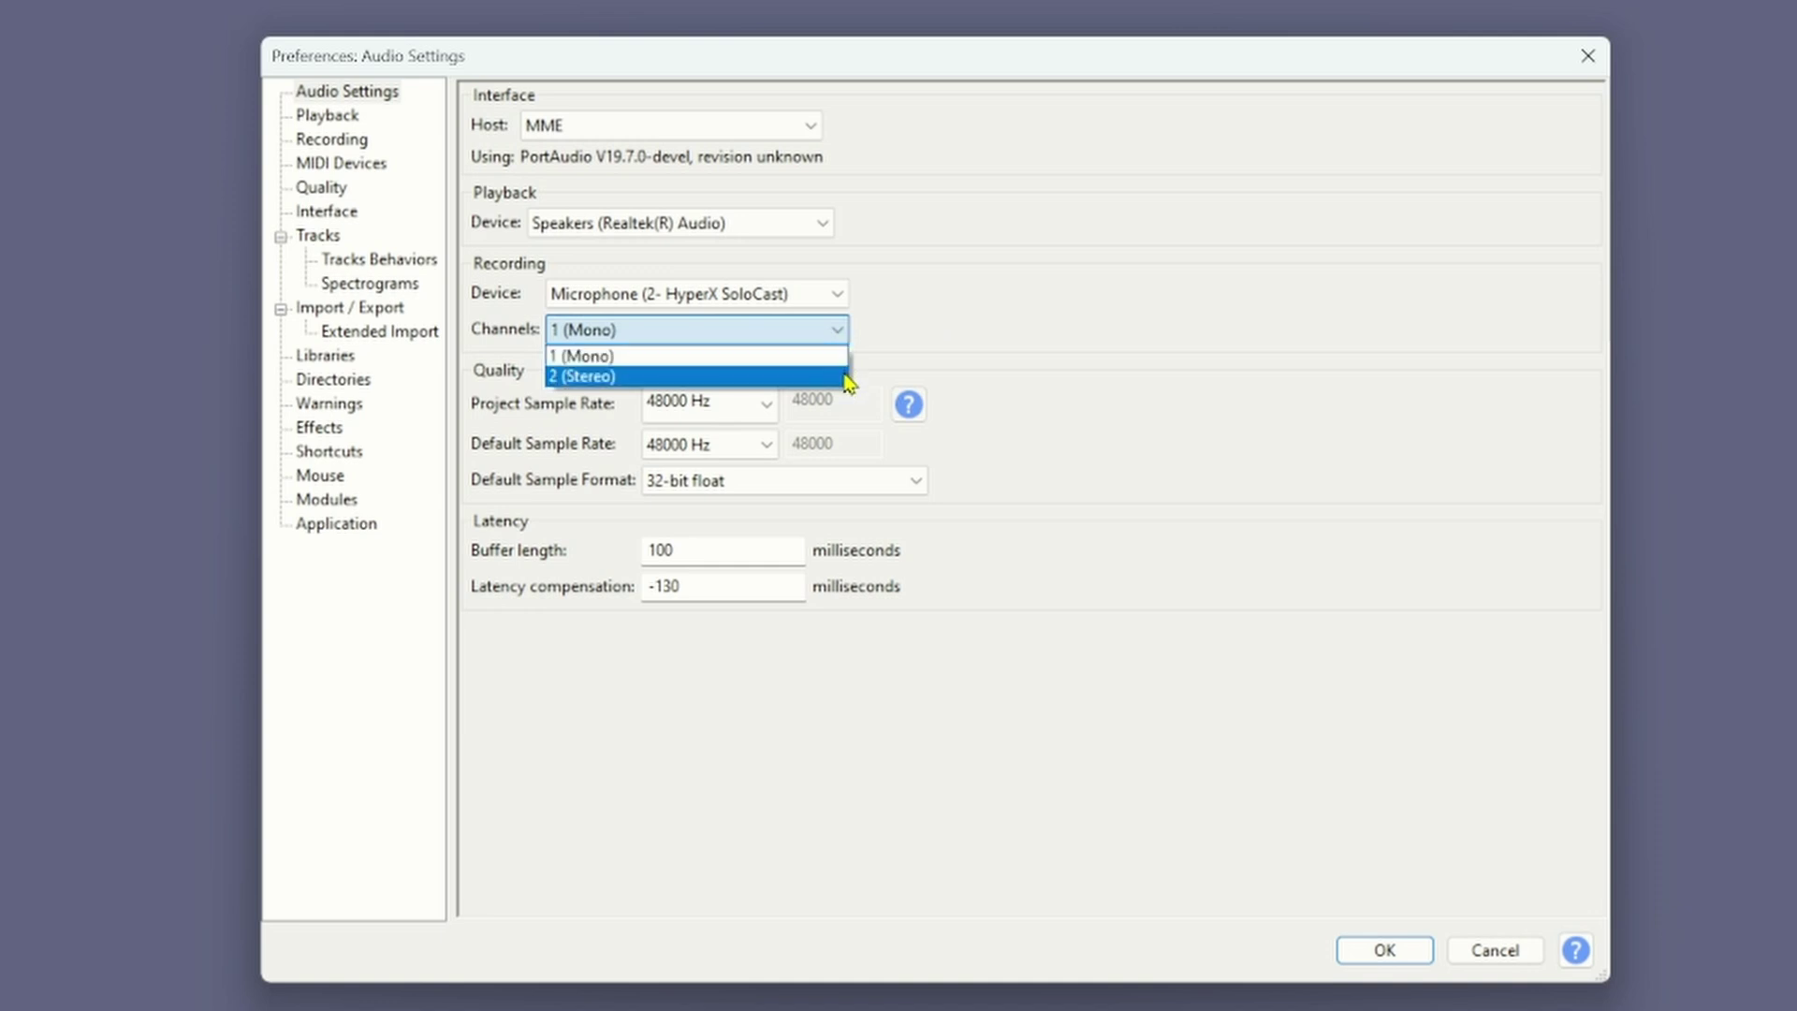
left_click(845, 377)
left_click(839, 328)
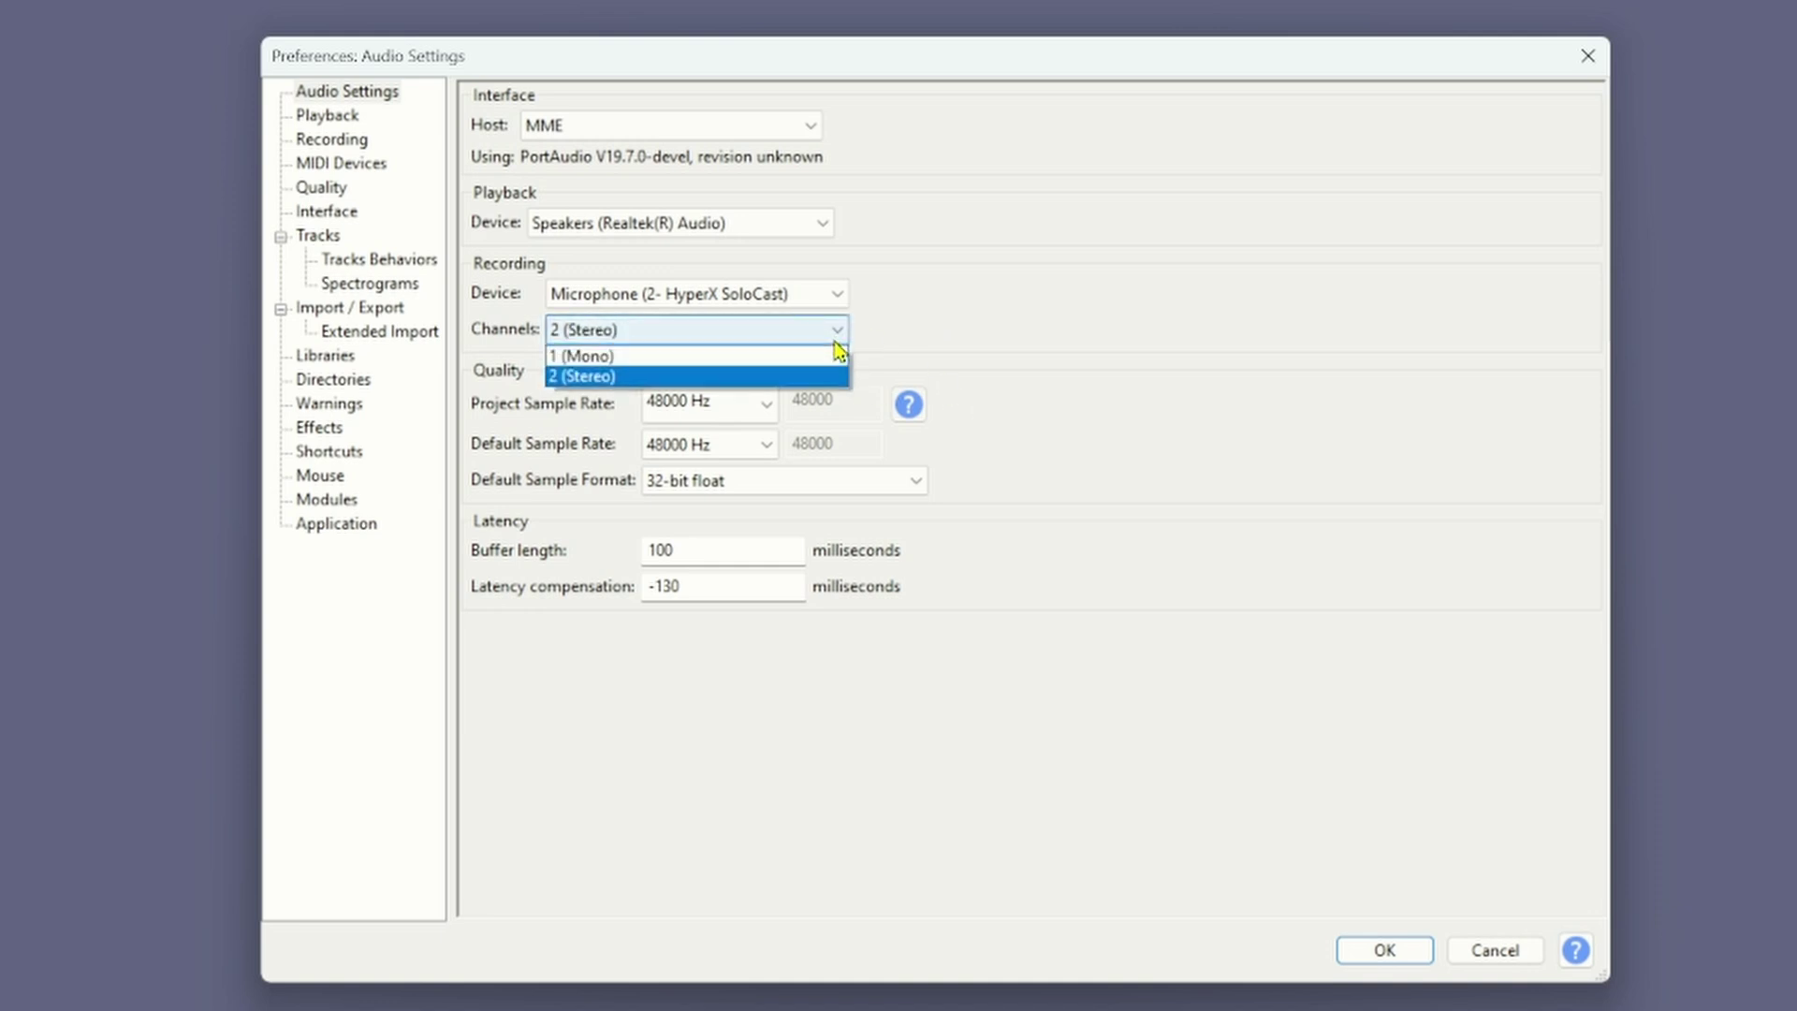
left_click(796, 351)
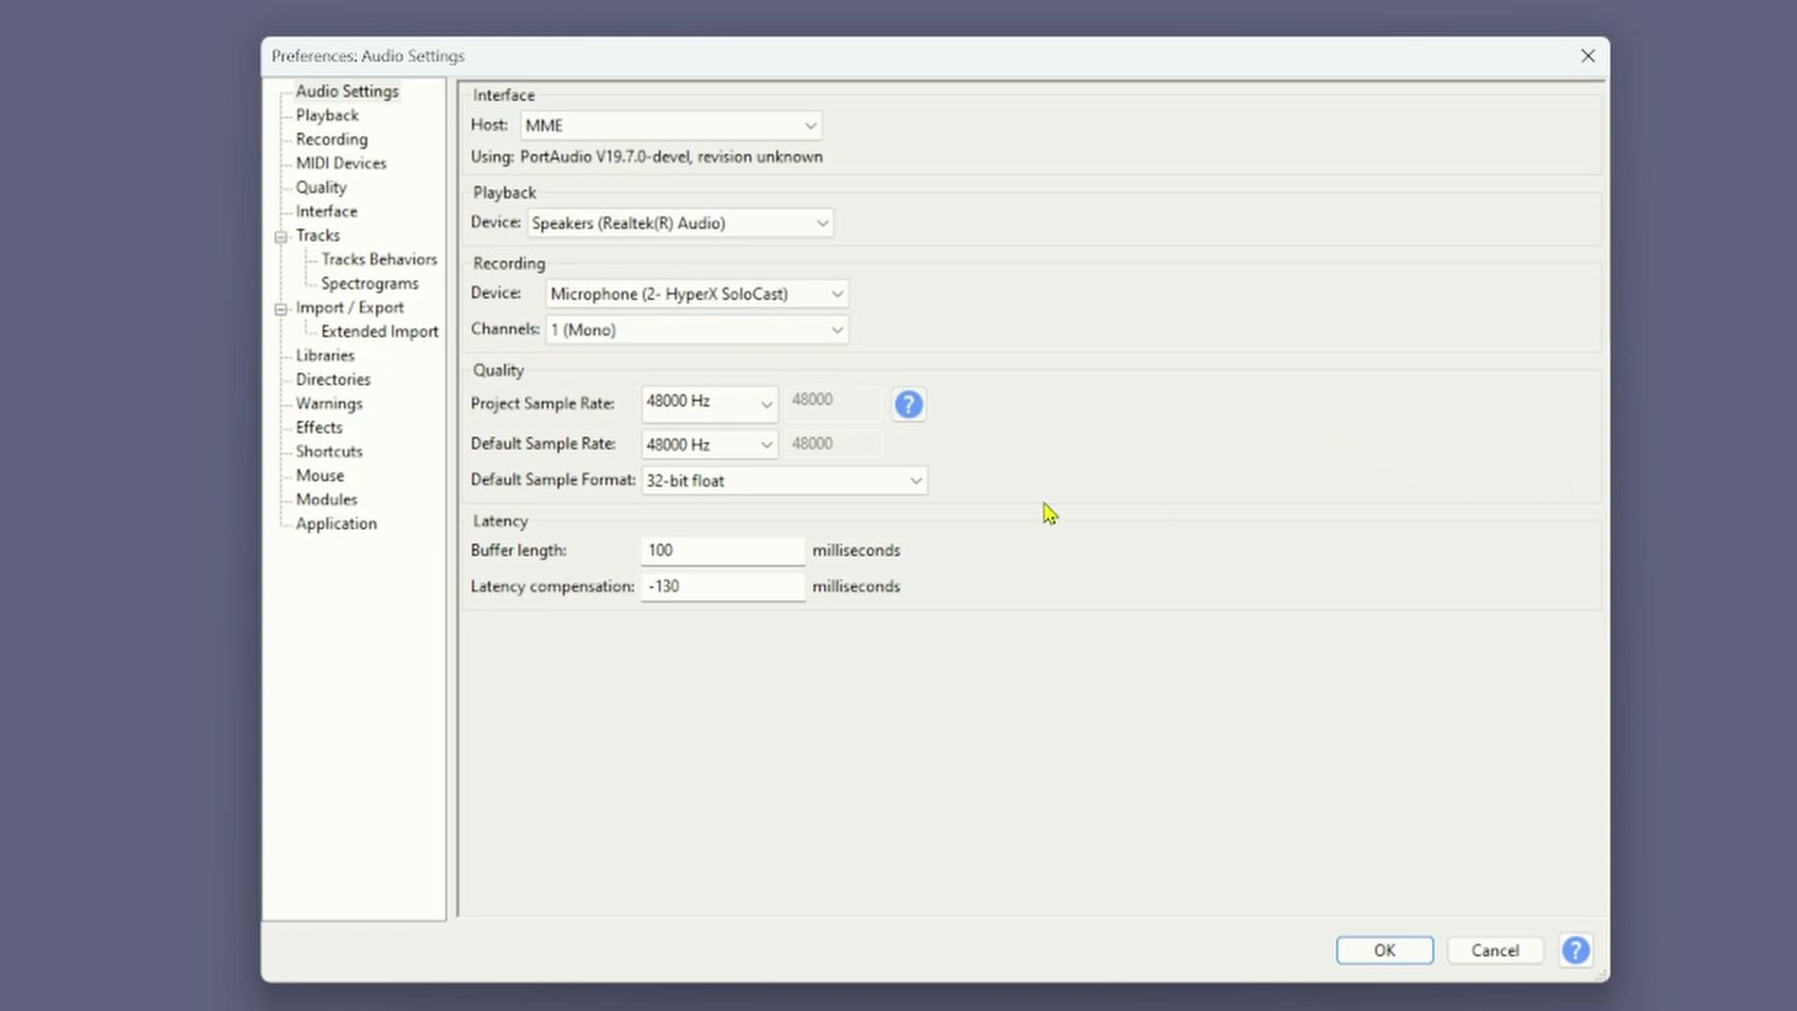
left_click(773, 411)
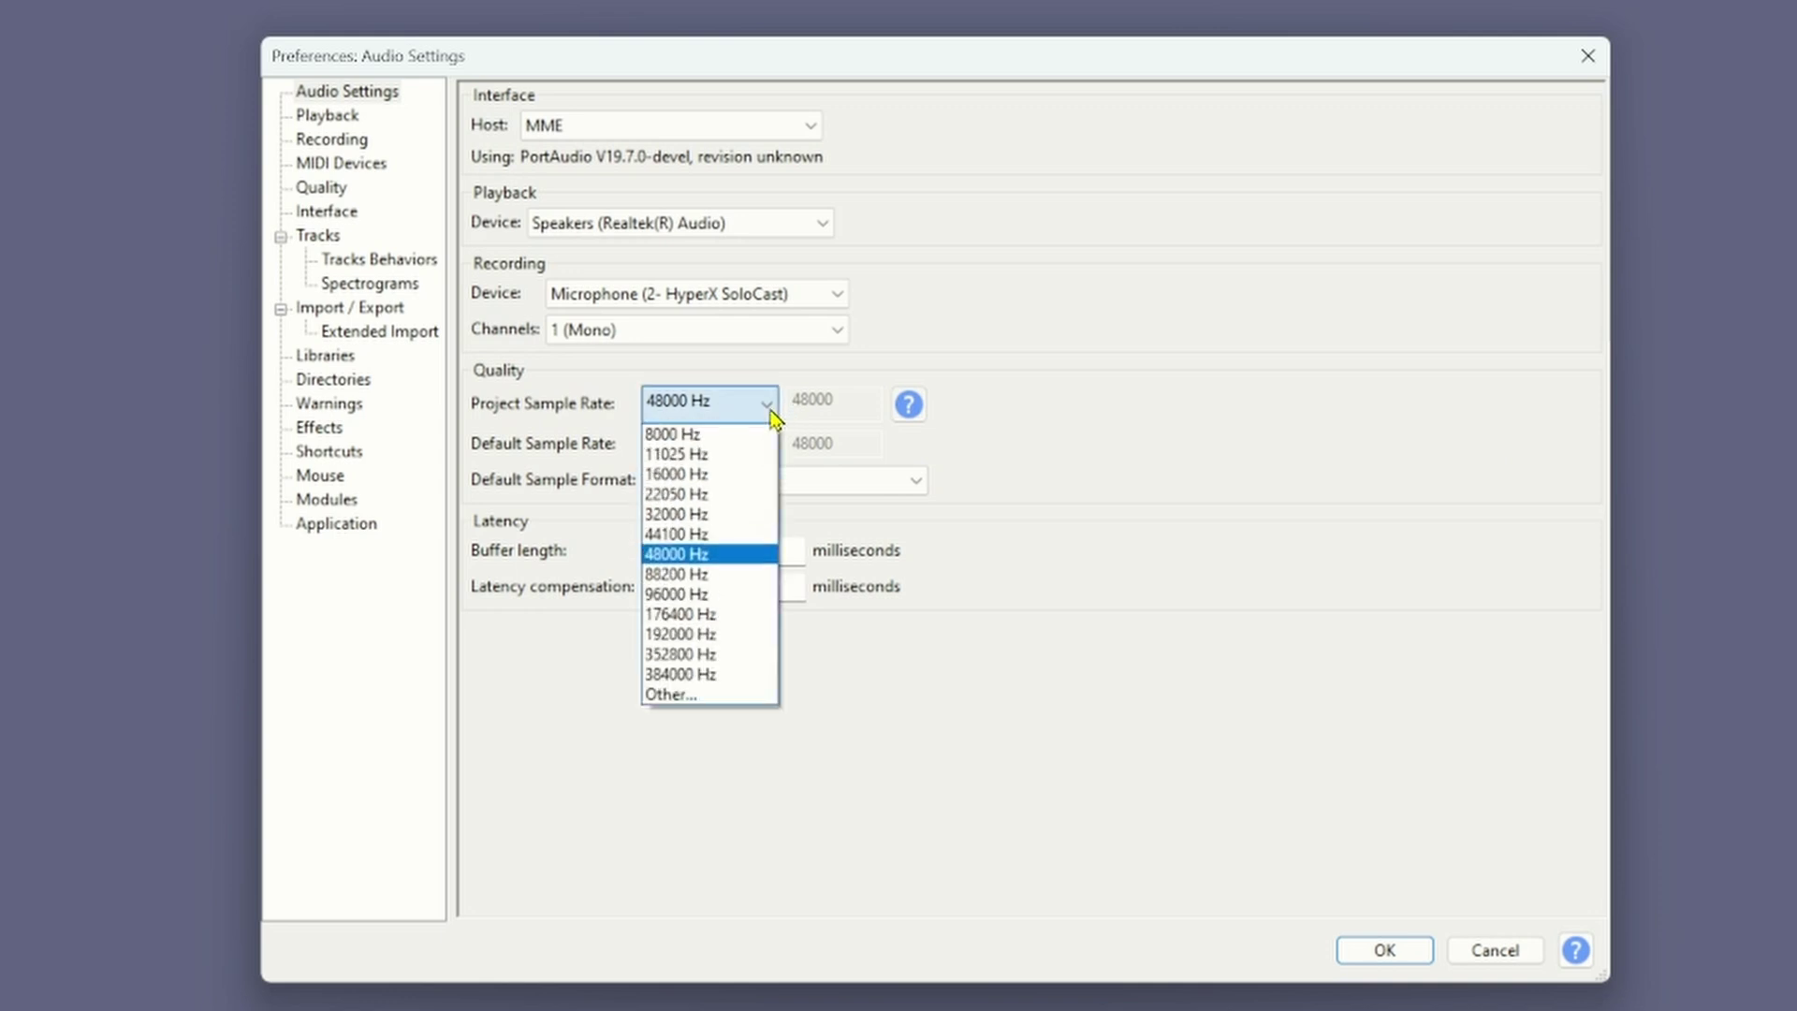
left_click(770, 533)
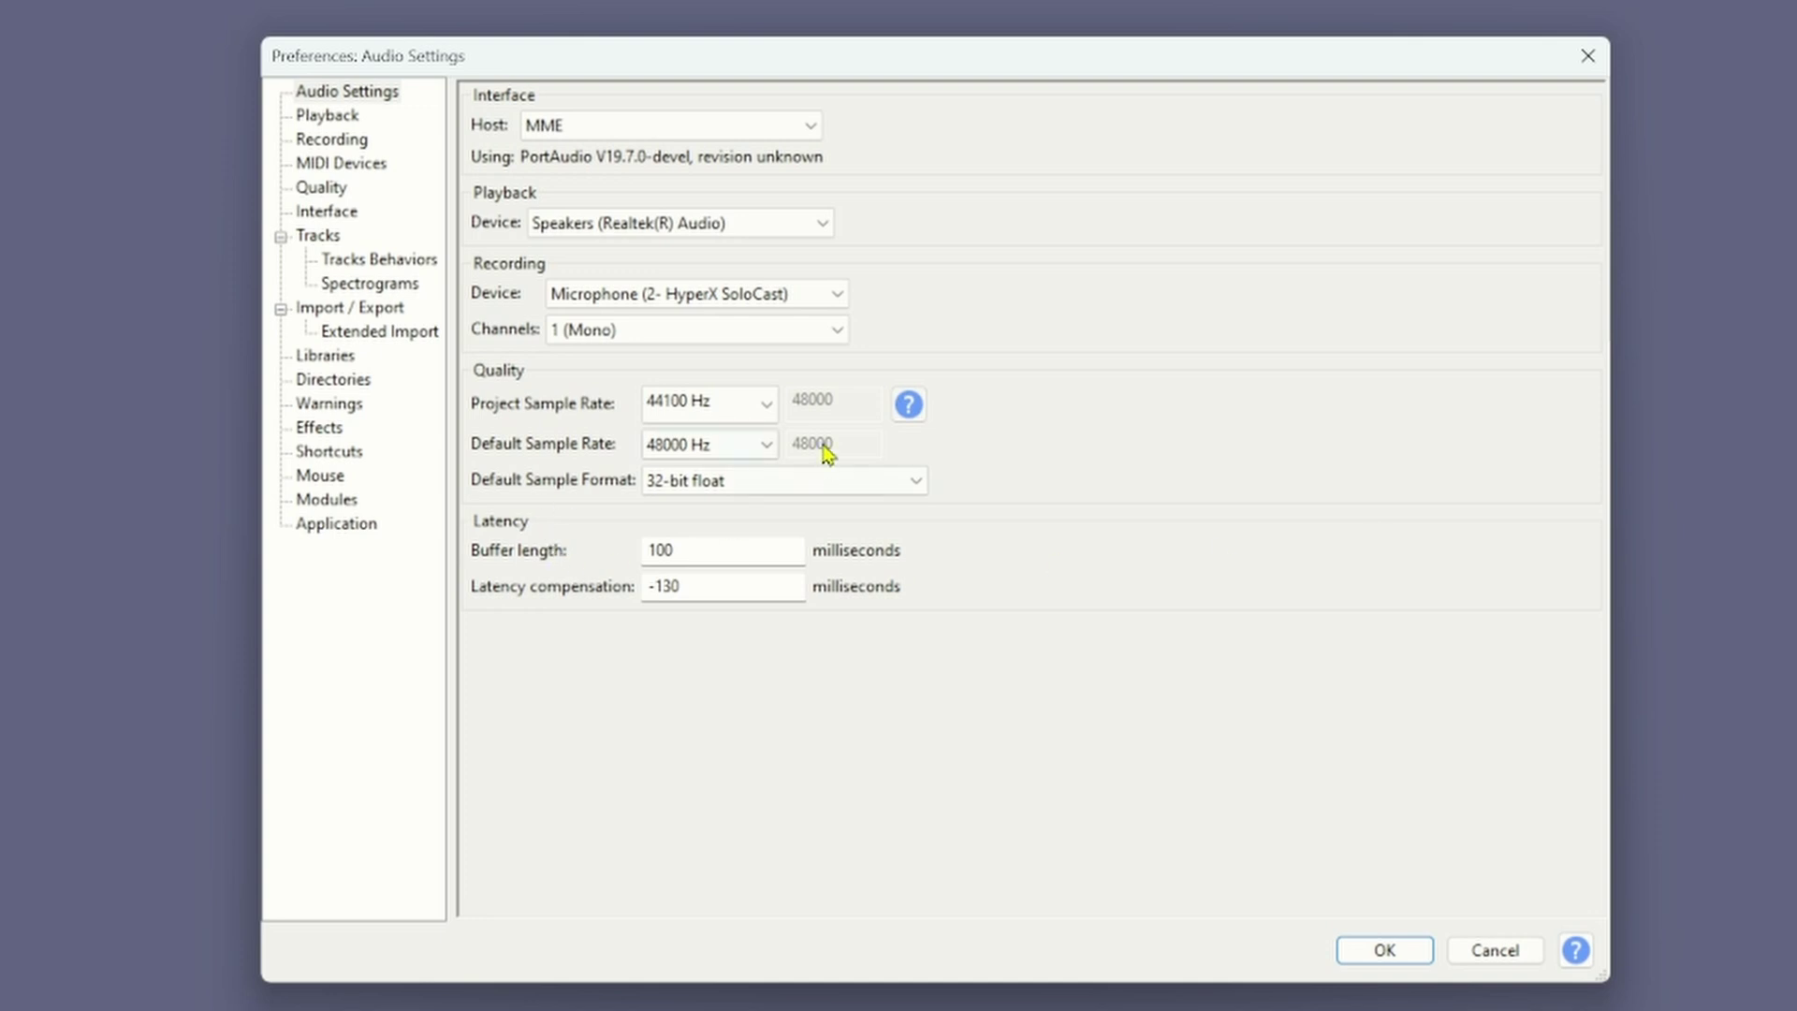
left_click(775, 410)
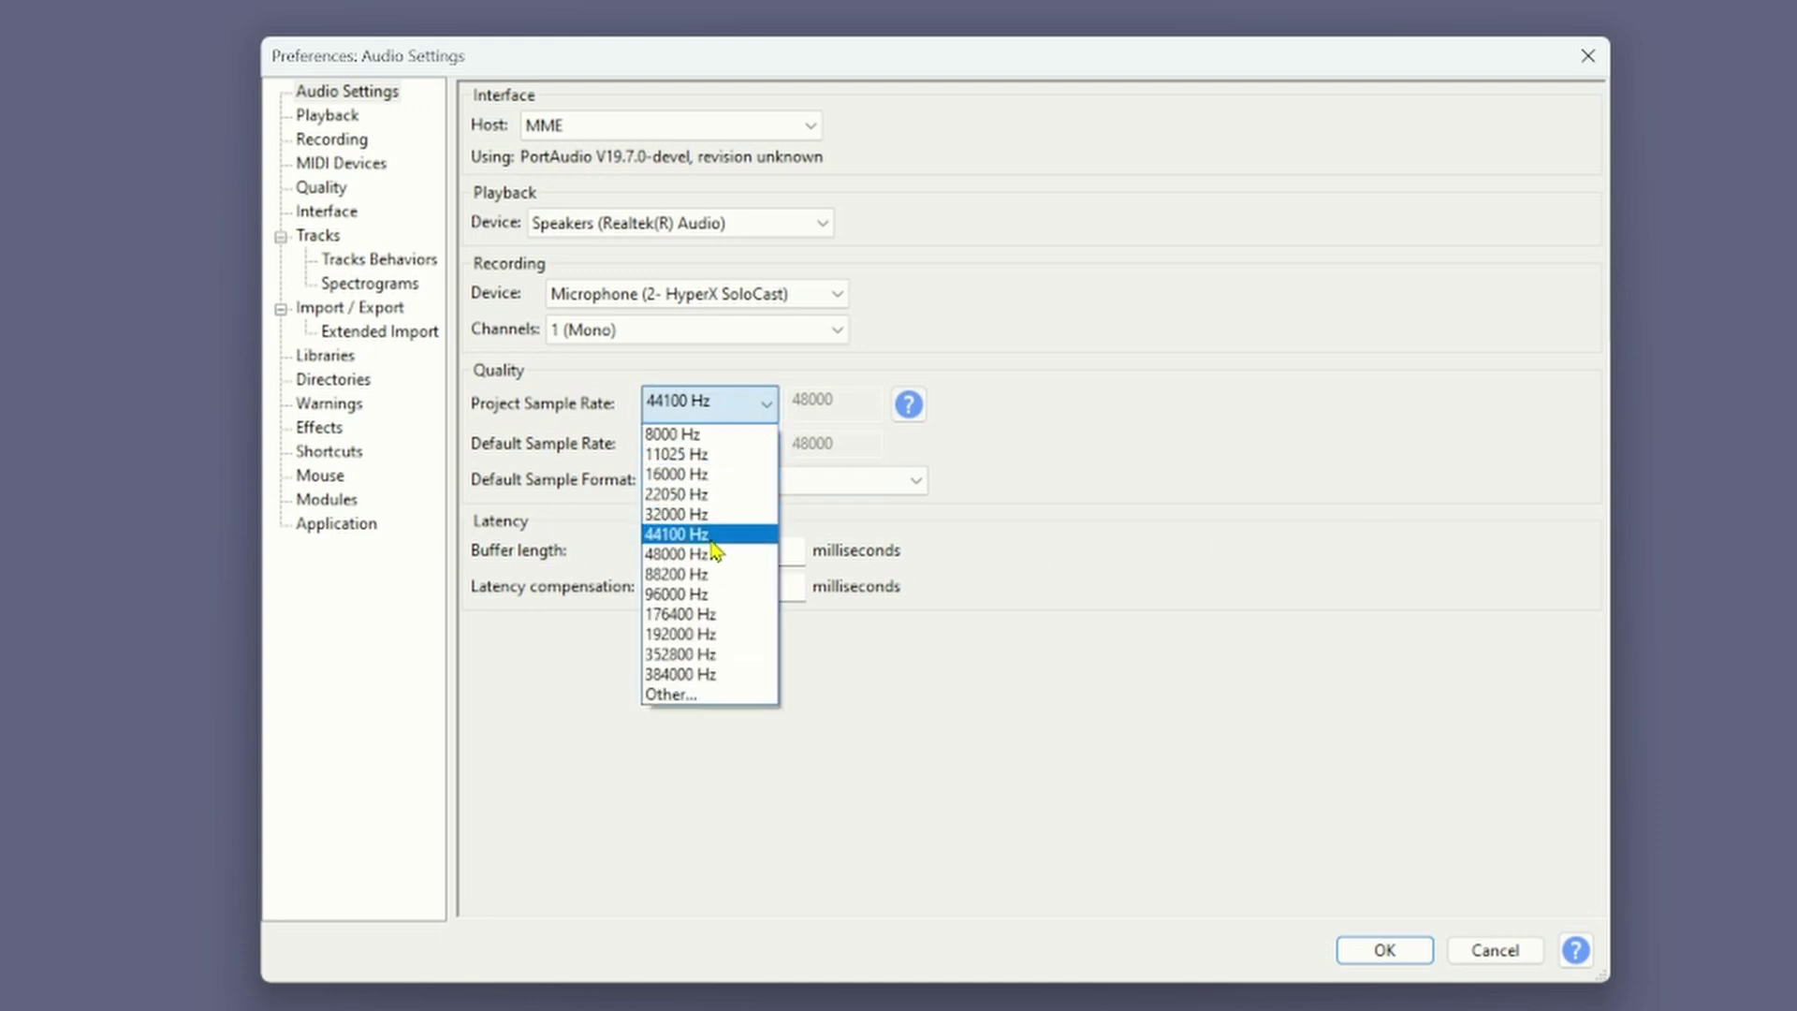
left_click(713, 554)
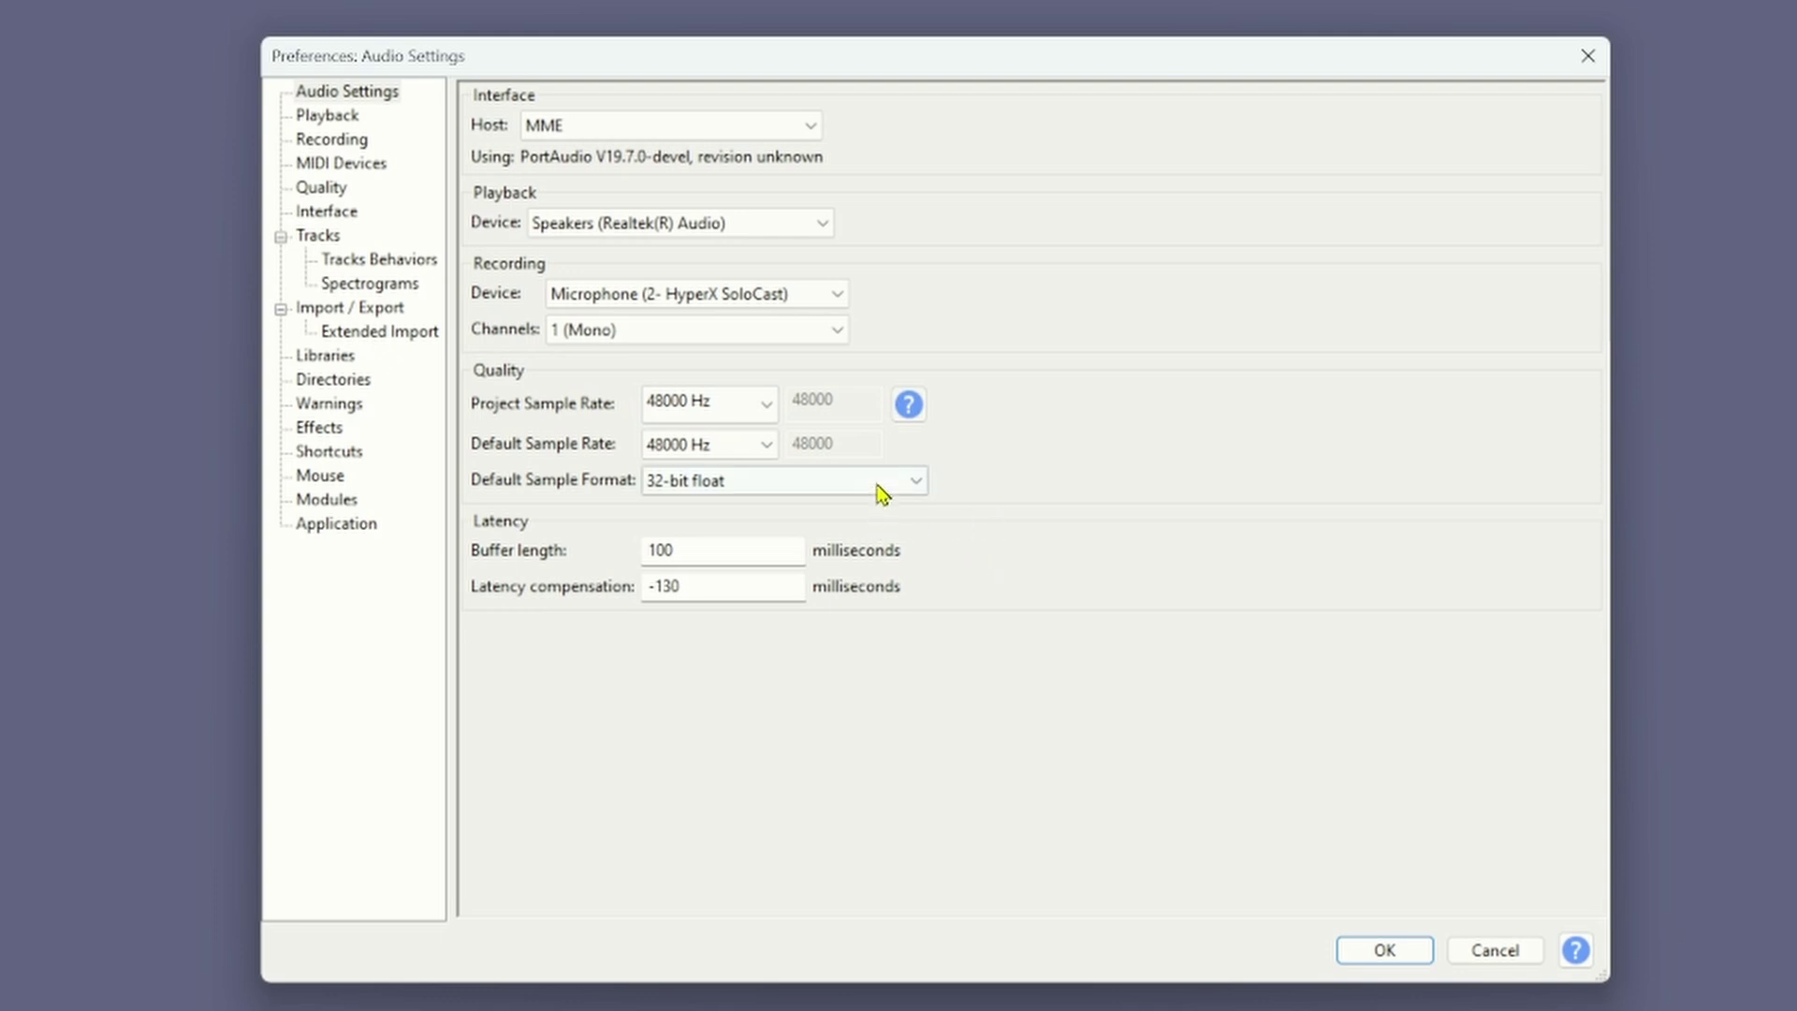
left_click(767, 406)
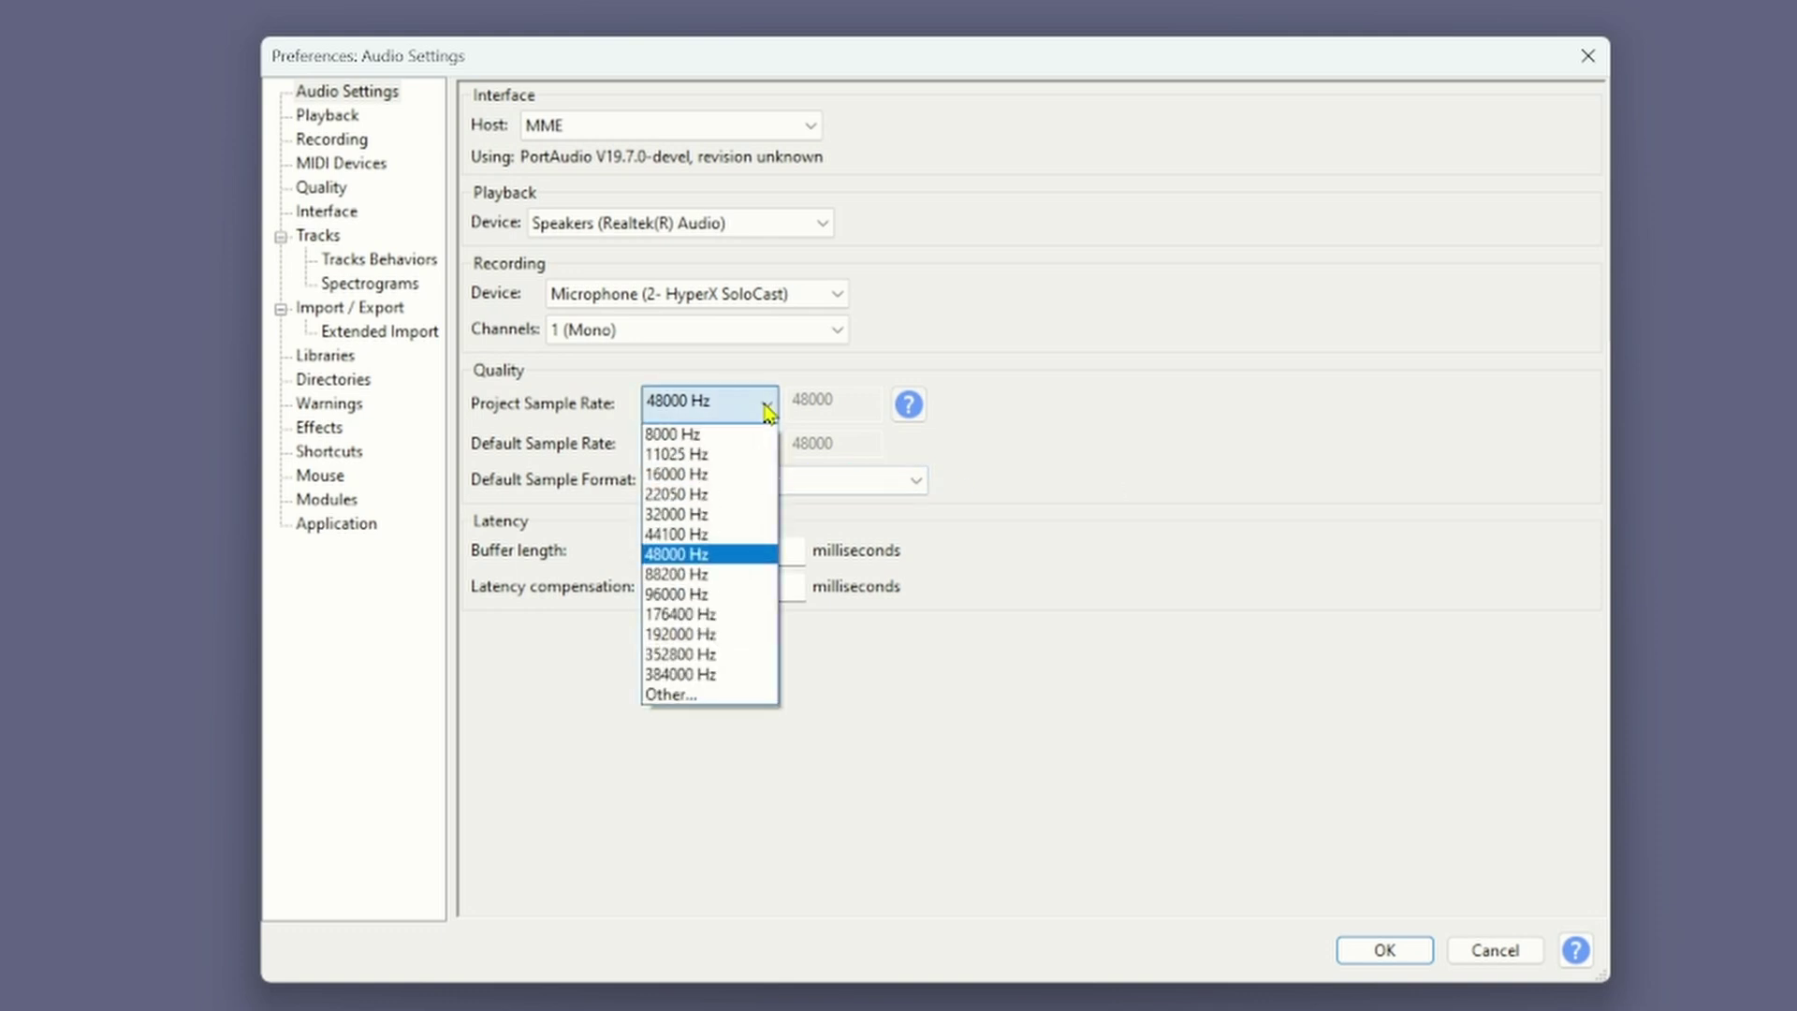
left_click(766, 407)
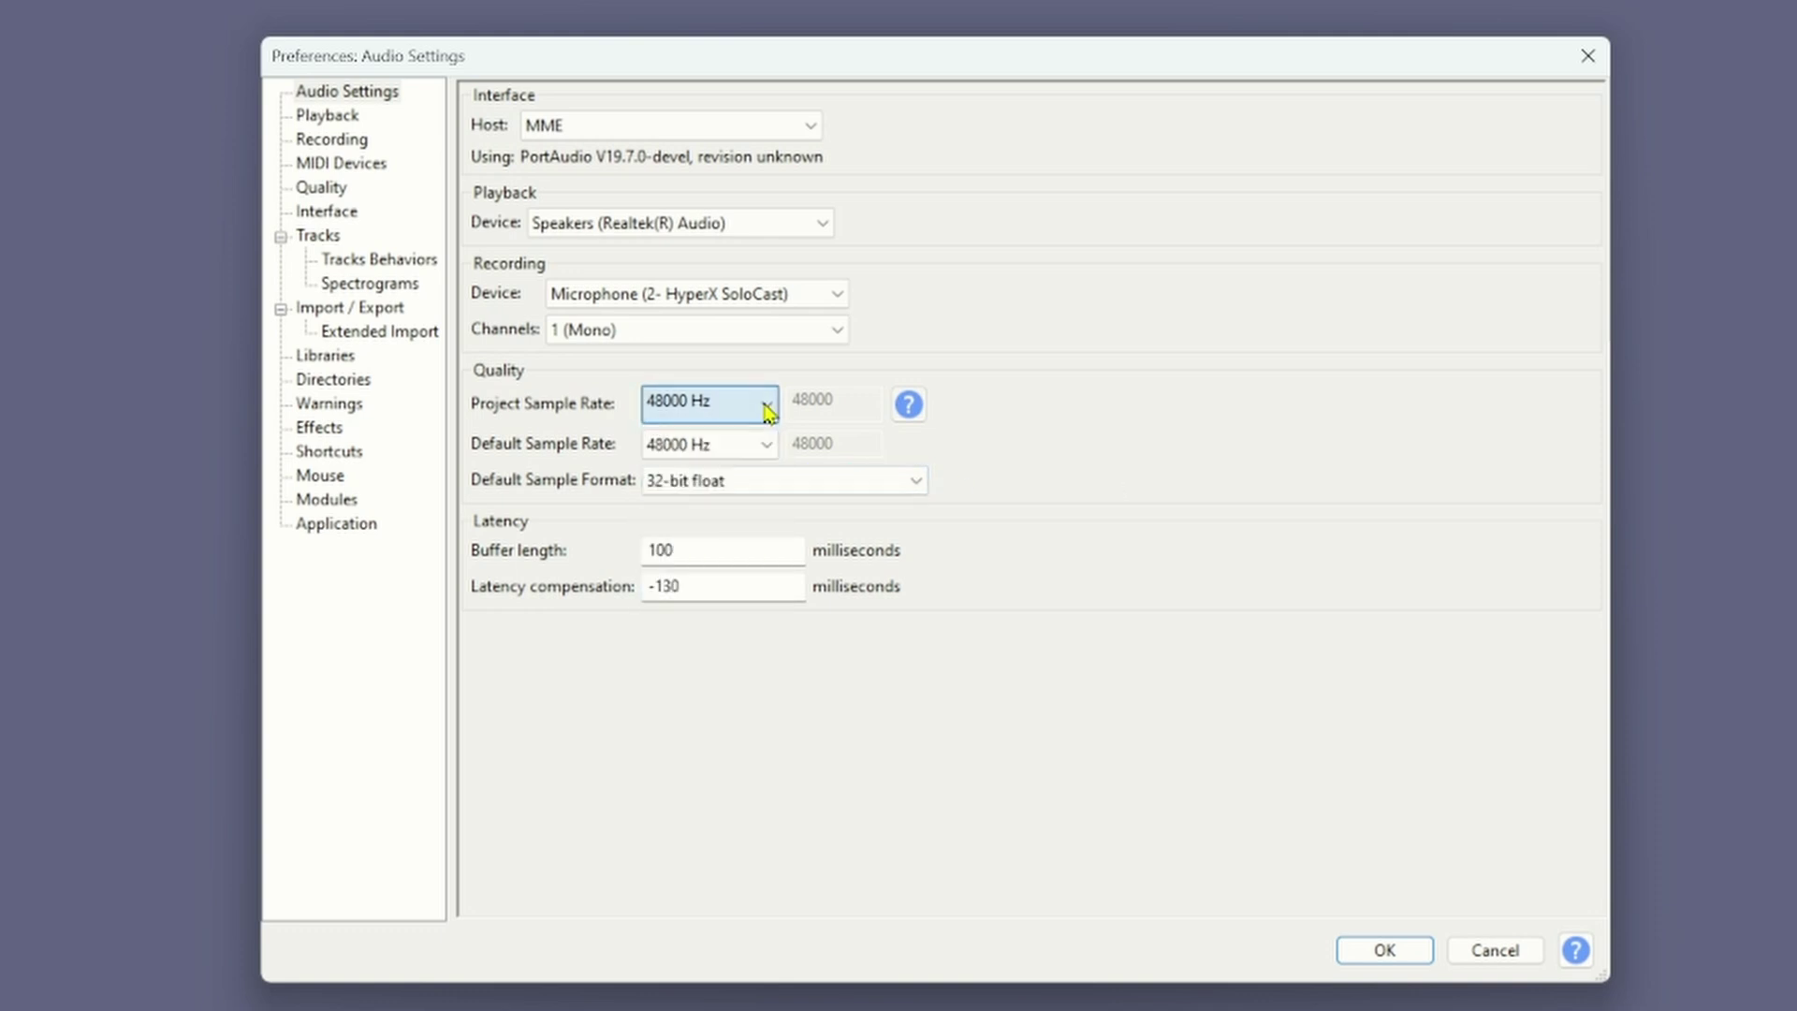
left_click(922, 486)
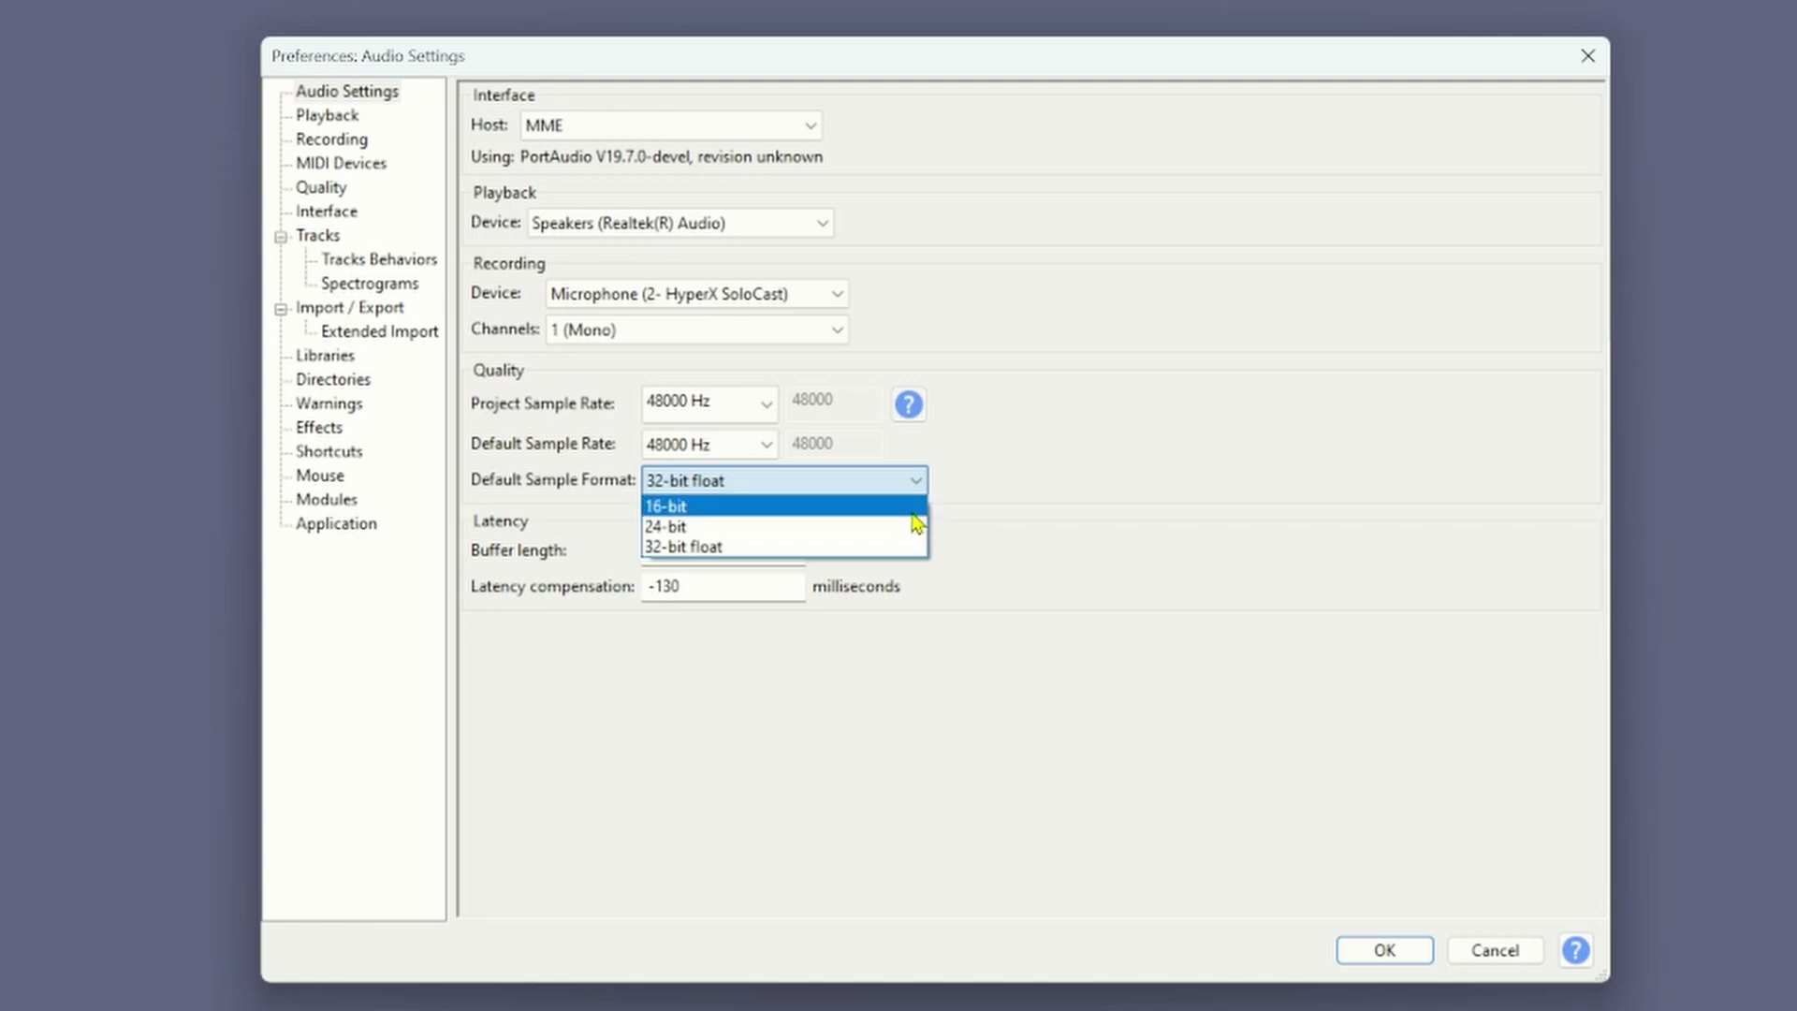
left_click(918, 506)
left_click(908, 489)
left_click(917, 549)
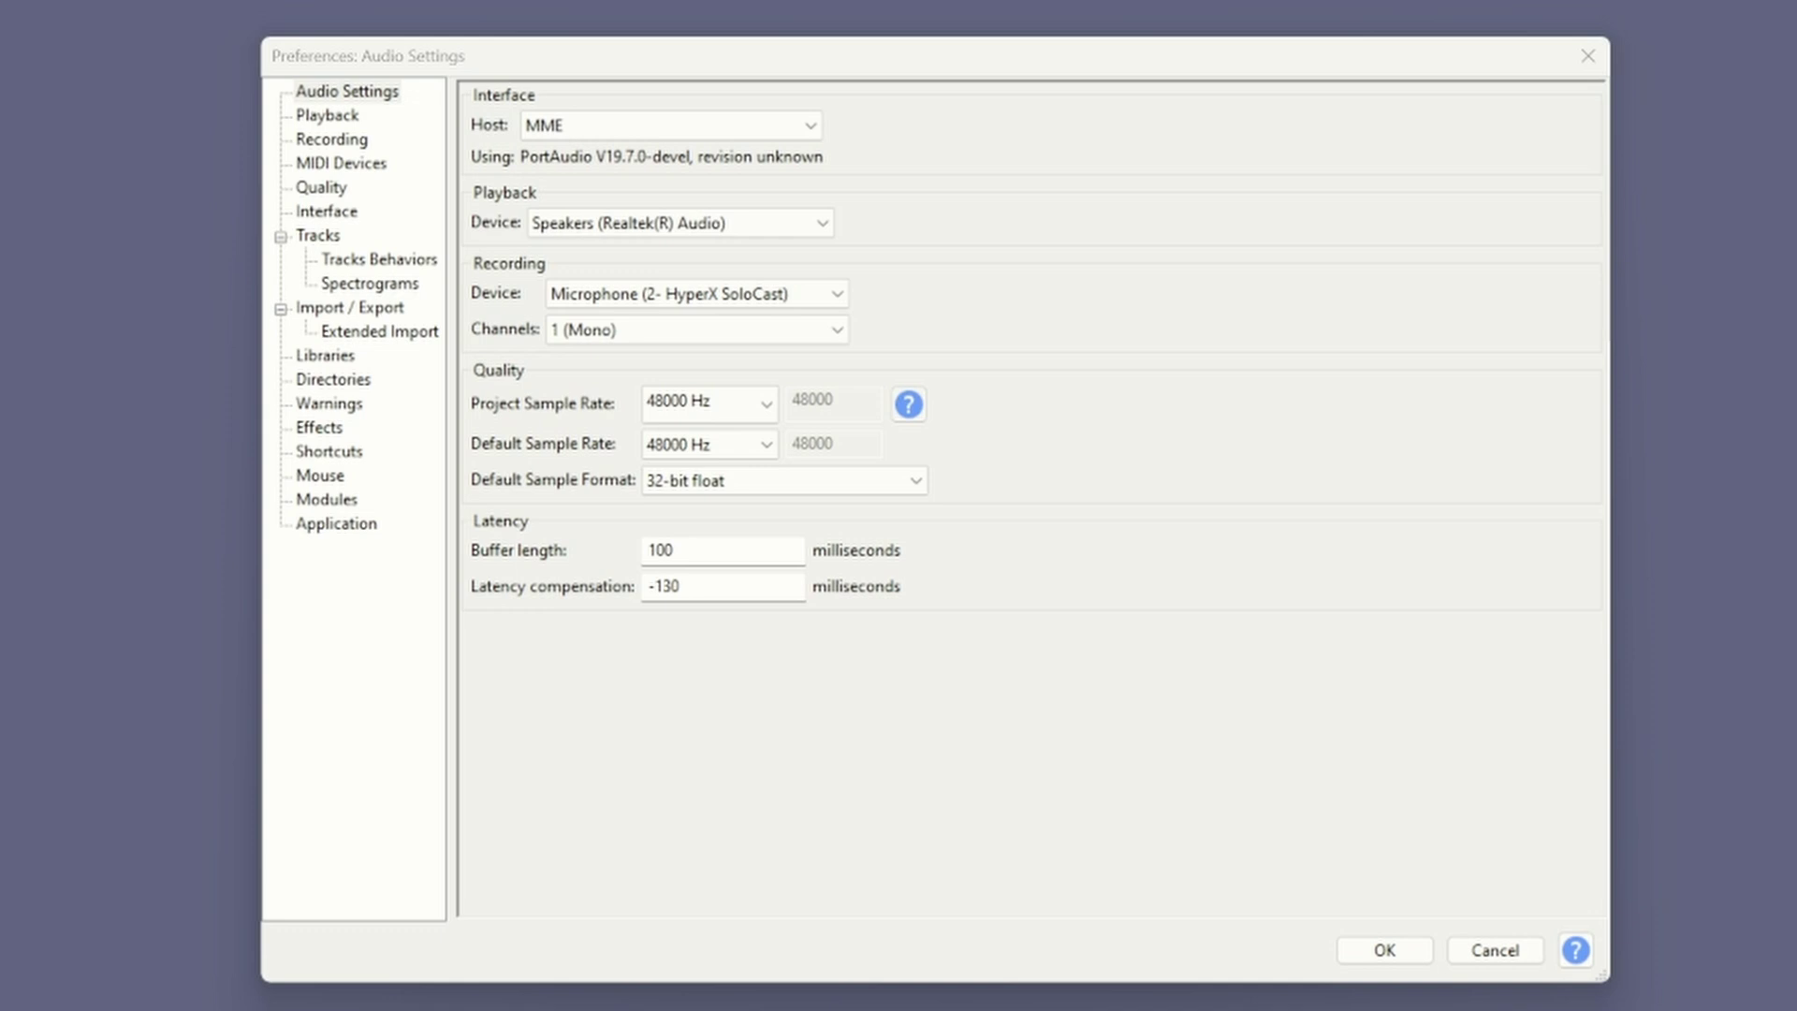
Step: On the Quality page, keep the high-quality sample rate converter at Best Quality (Slowest)
left_click(348, 191)
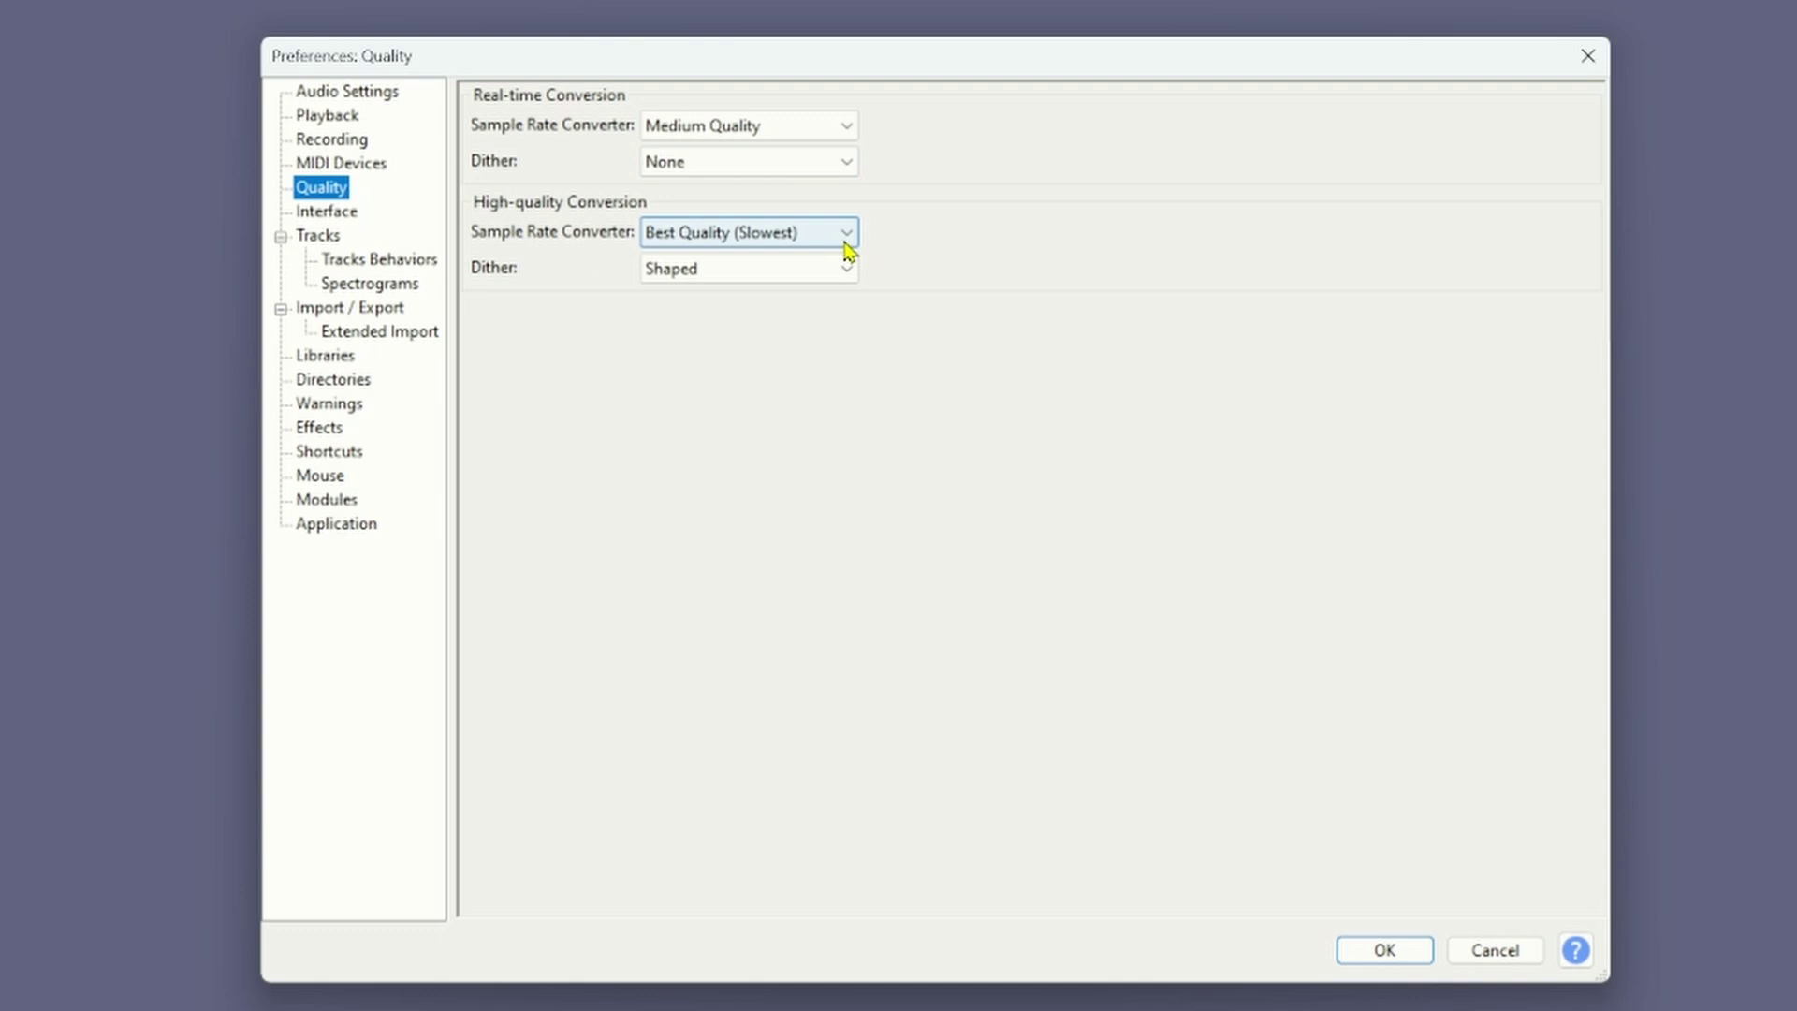
left_click(846, 233)
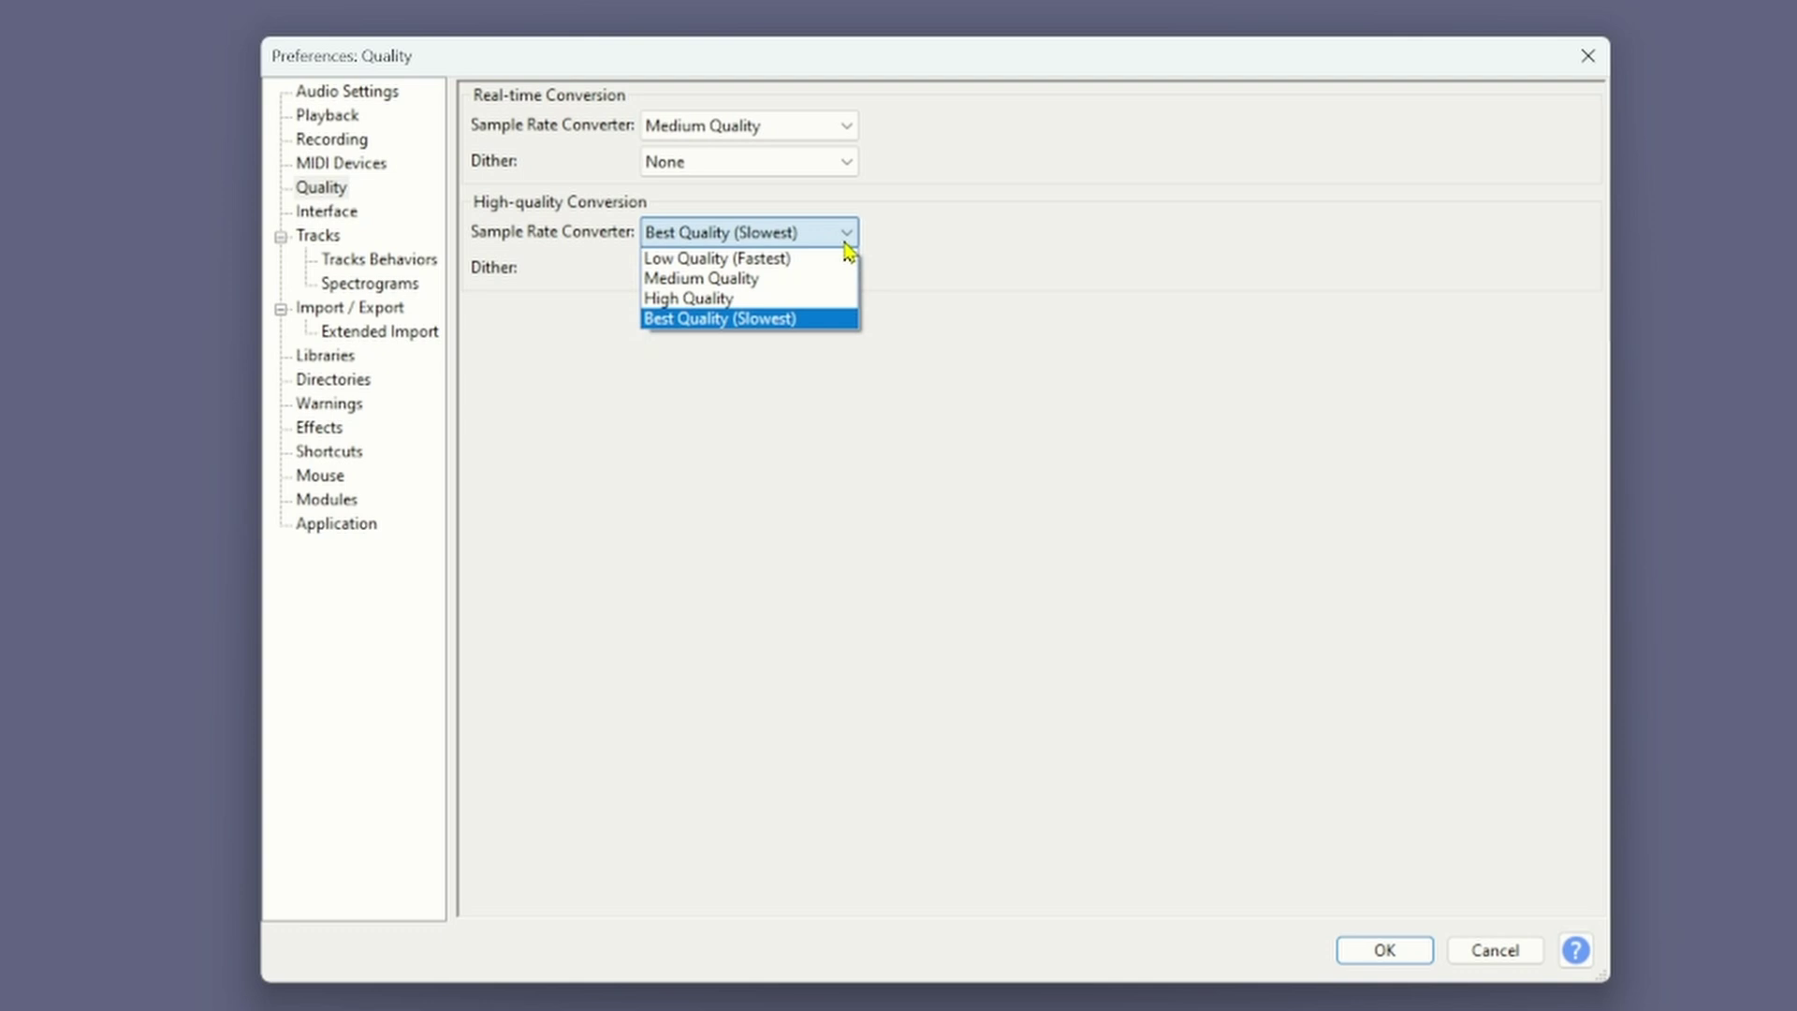
left_click(845, 242)
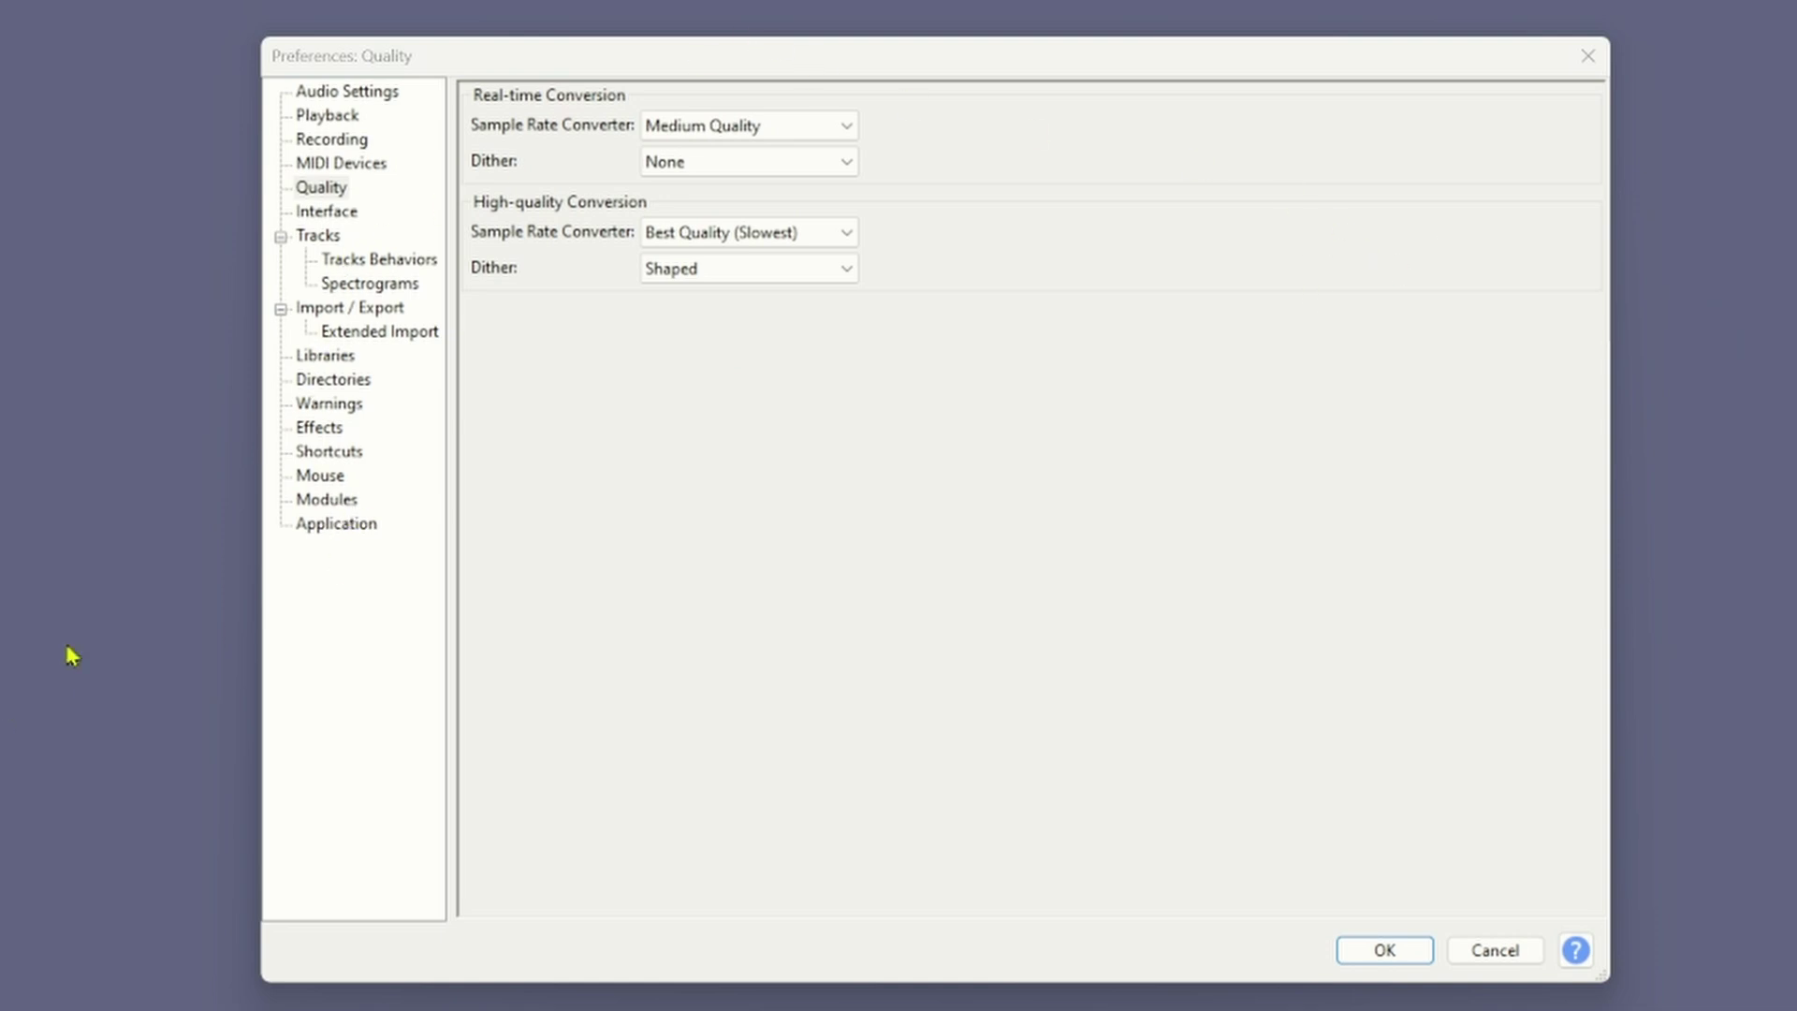
Step: Review the Shortcuts, Mouse and Application preference pages, ending on update checking enabled
left_click(335, 454)
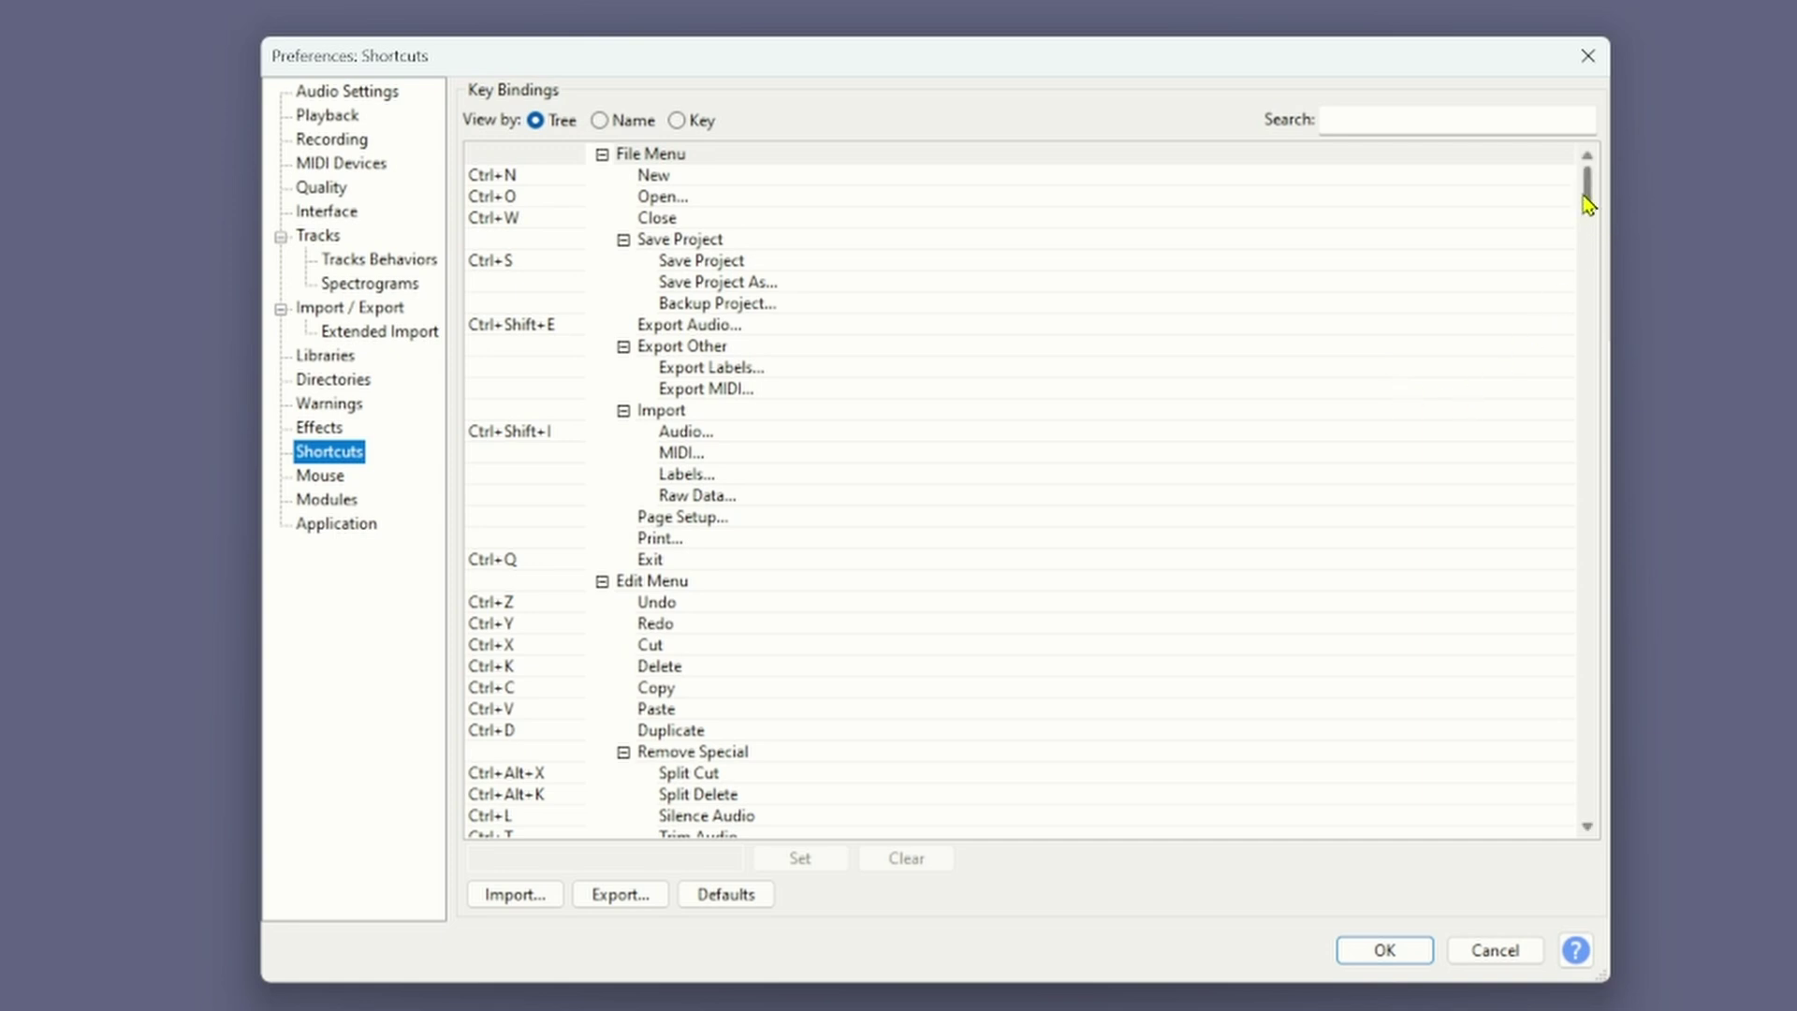
left_click(321, 475)
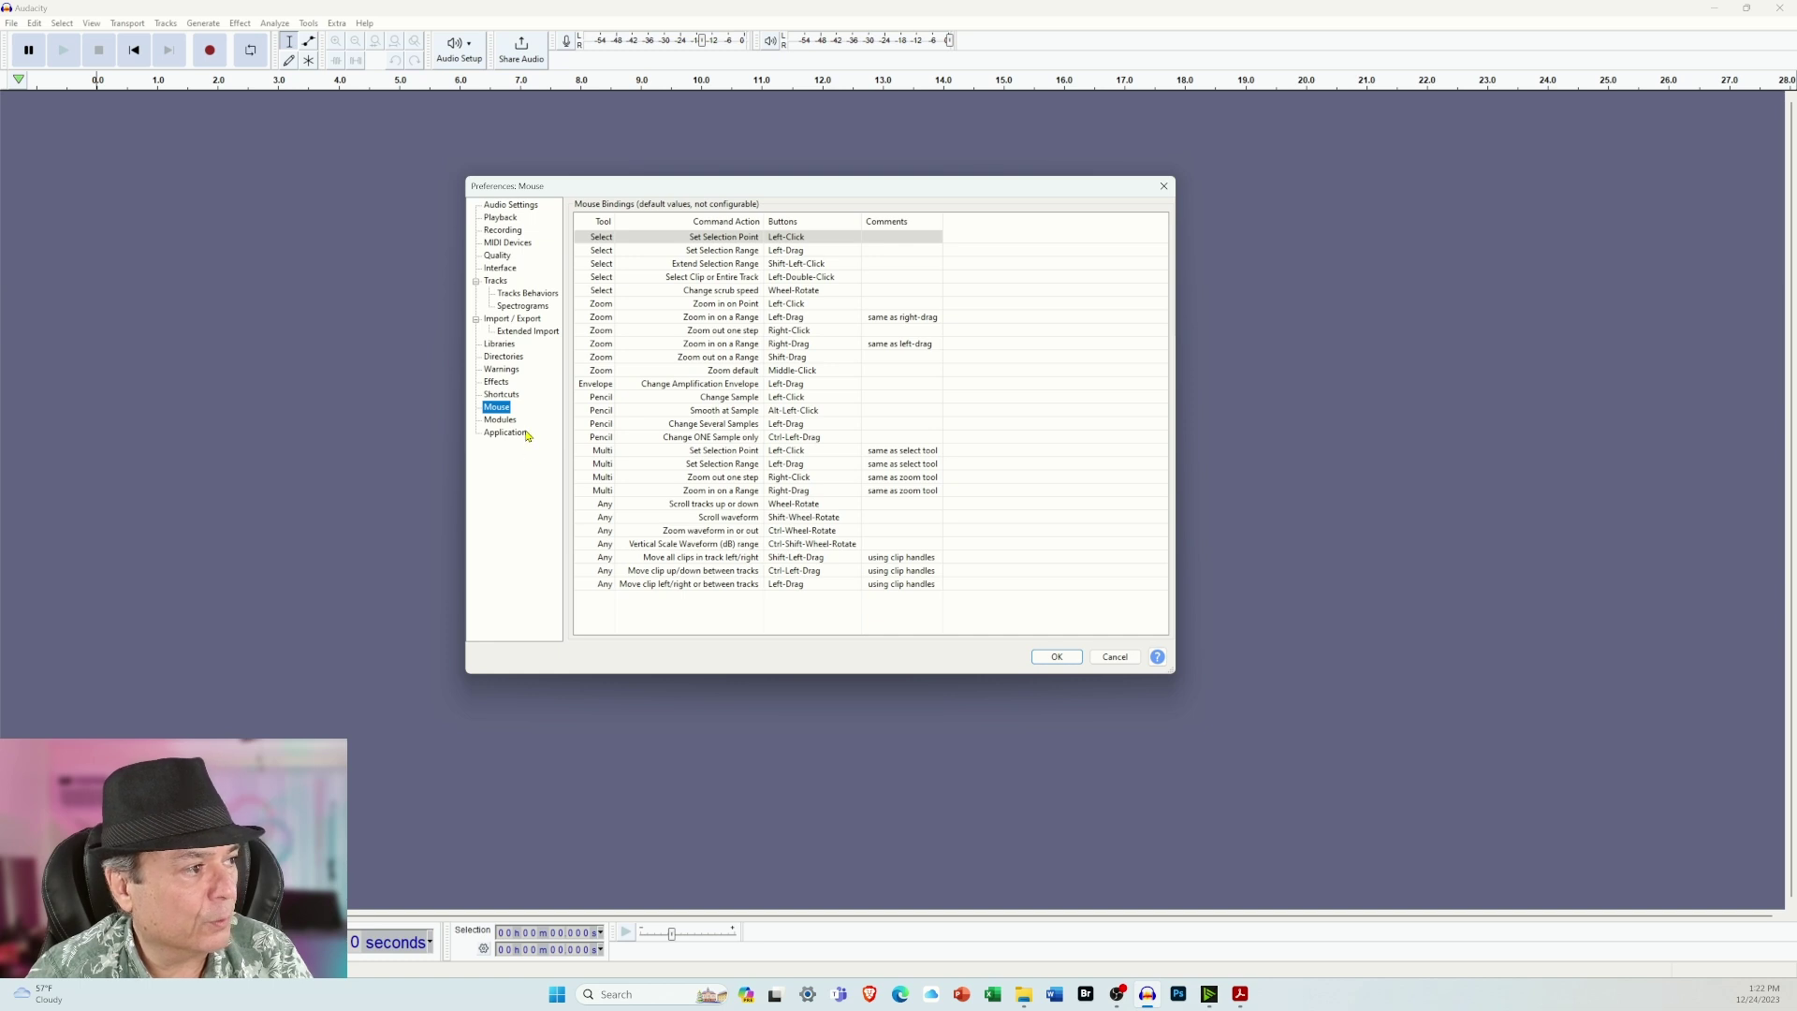
left_click(506, 432)
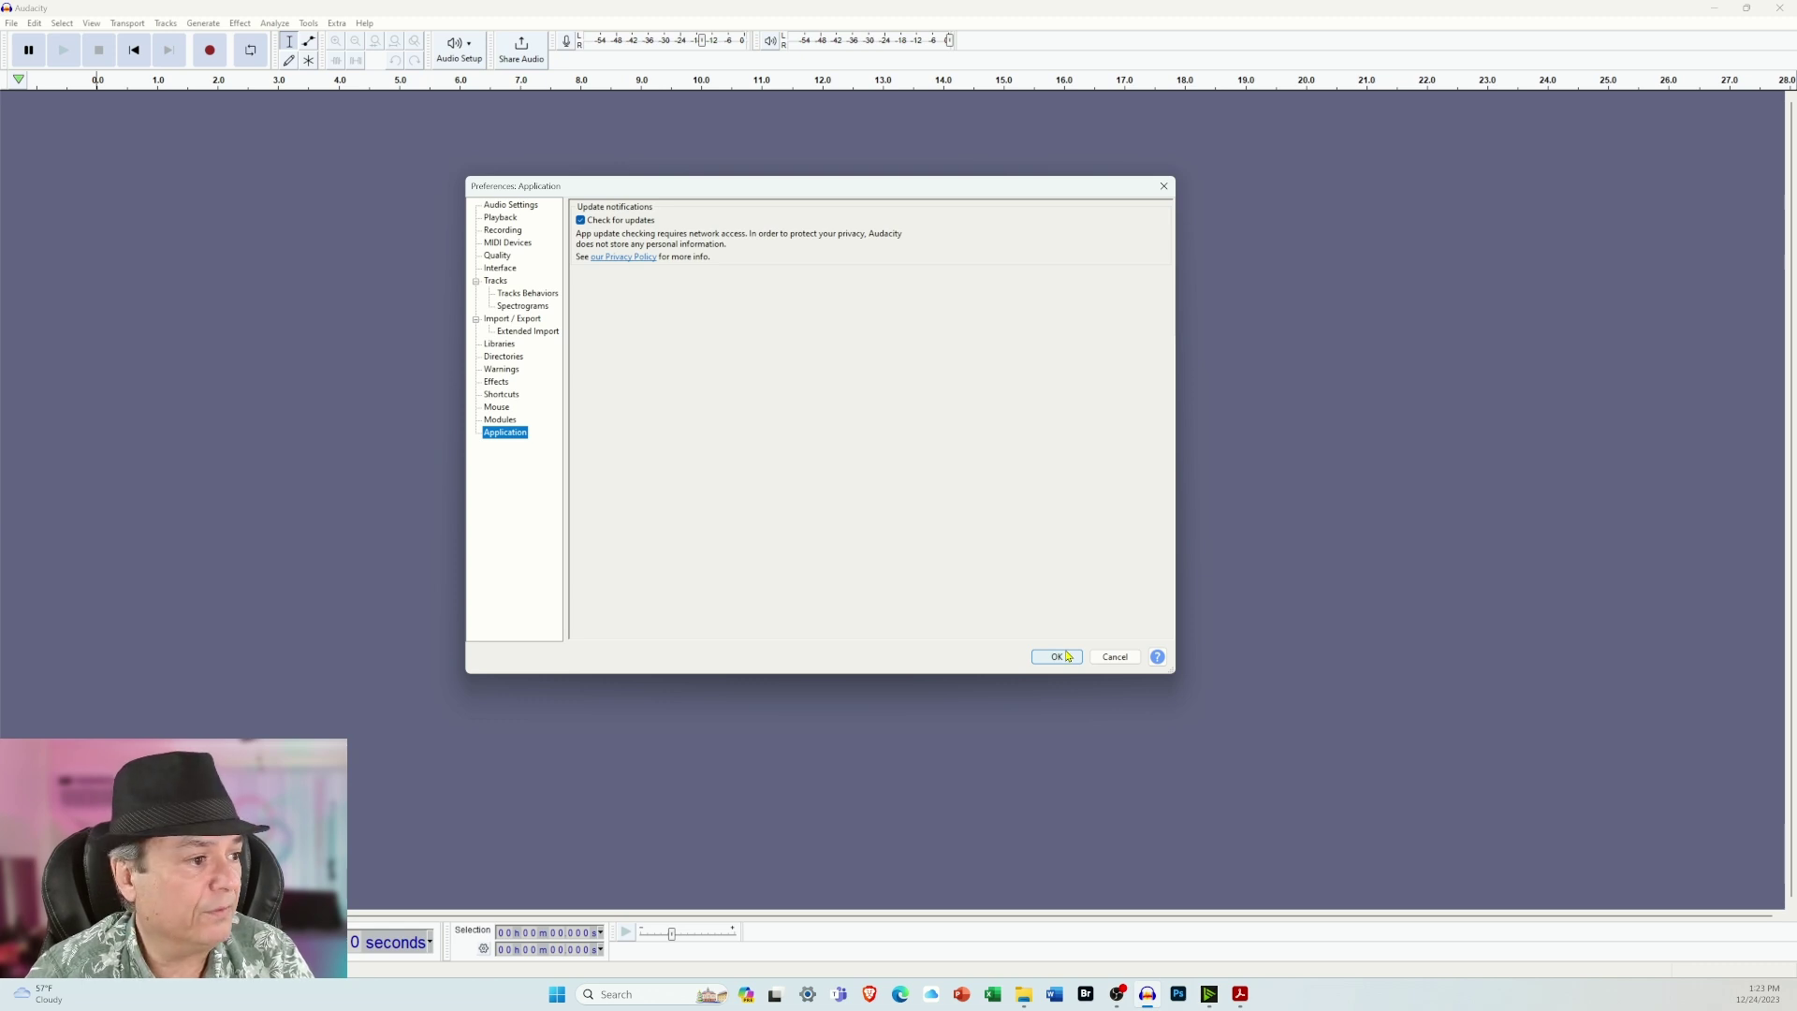
Step: Apply and close Preferences with OK, then show the Edit menu commands
left_click(1067, 658)
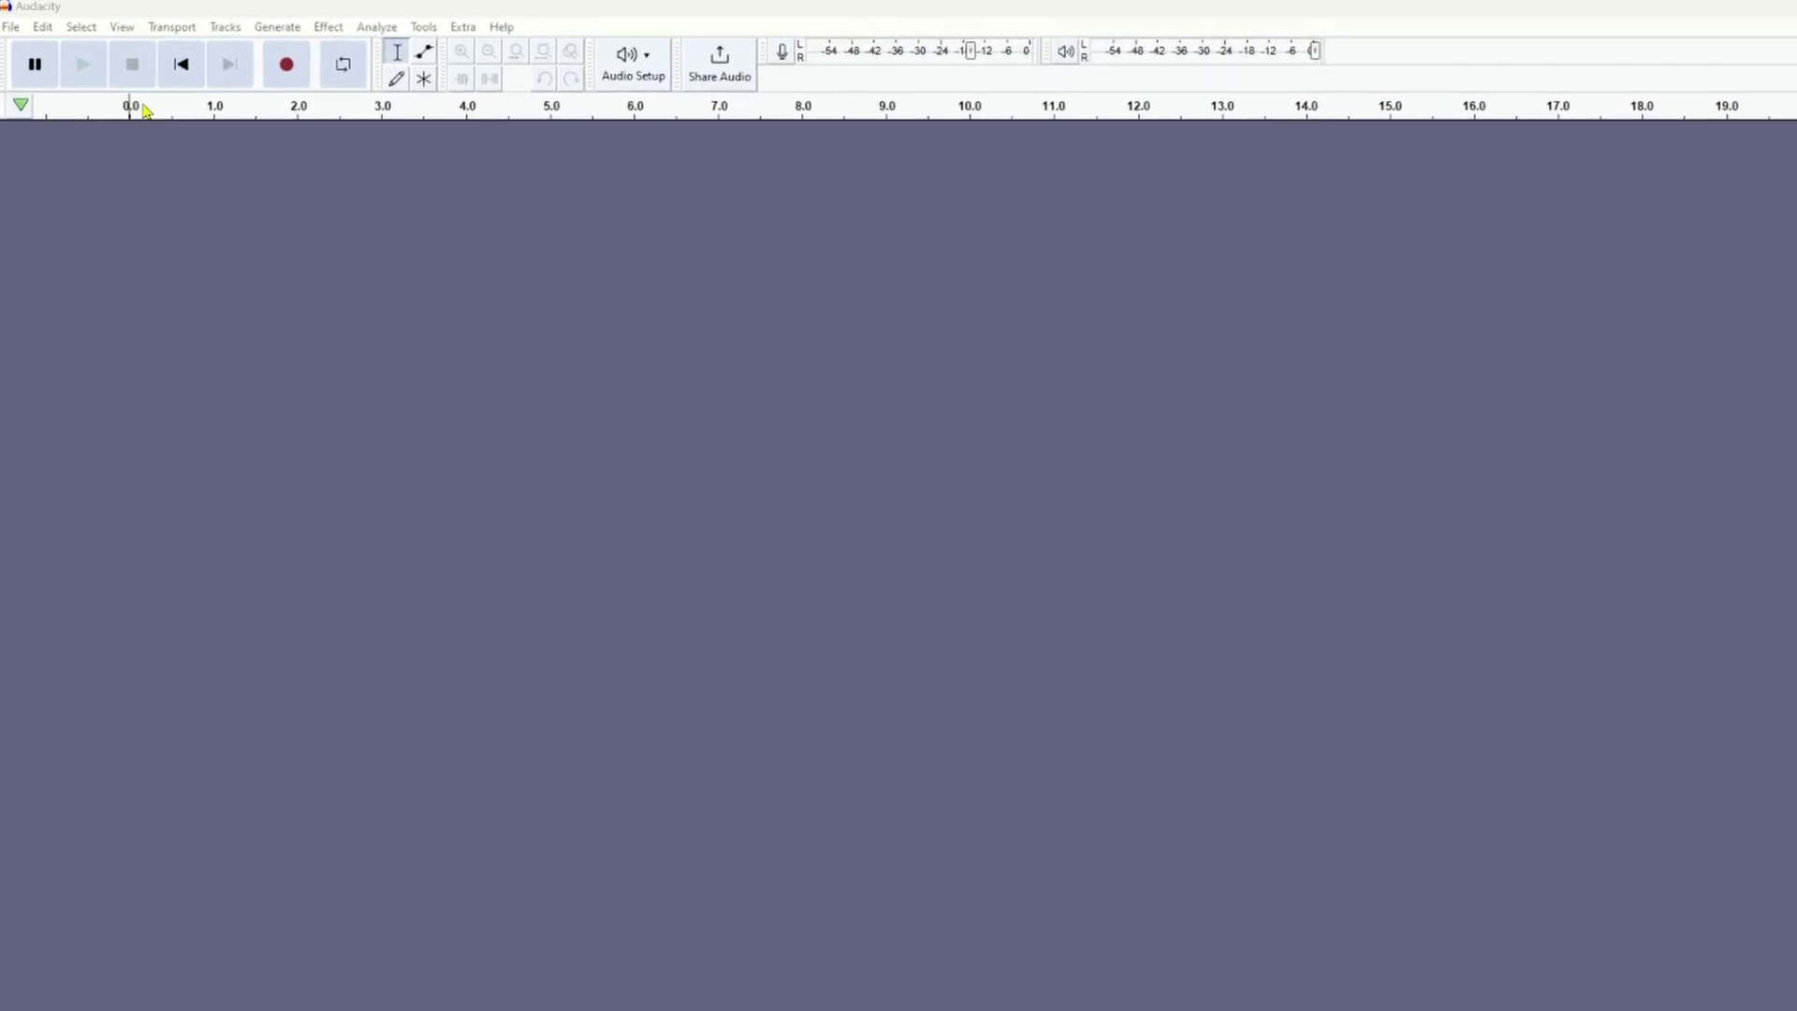
left_click(45, 29)
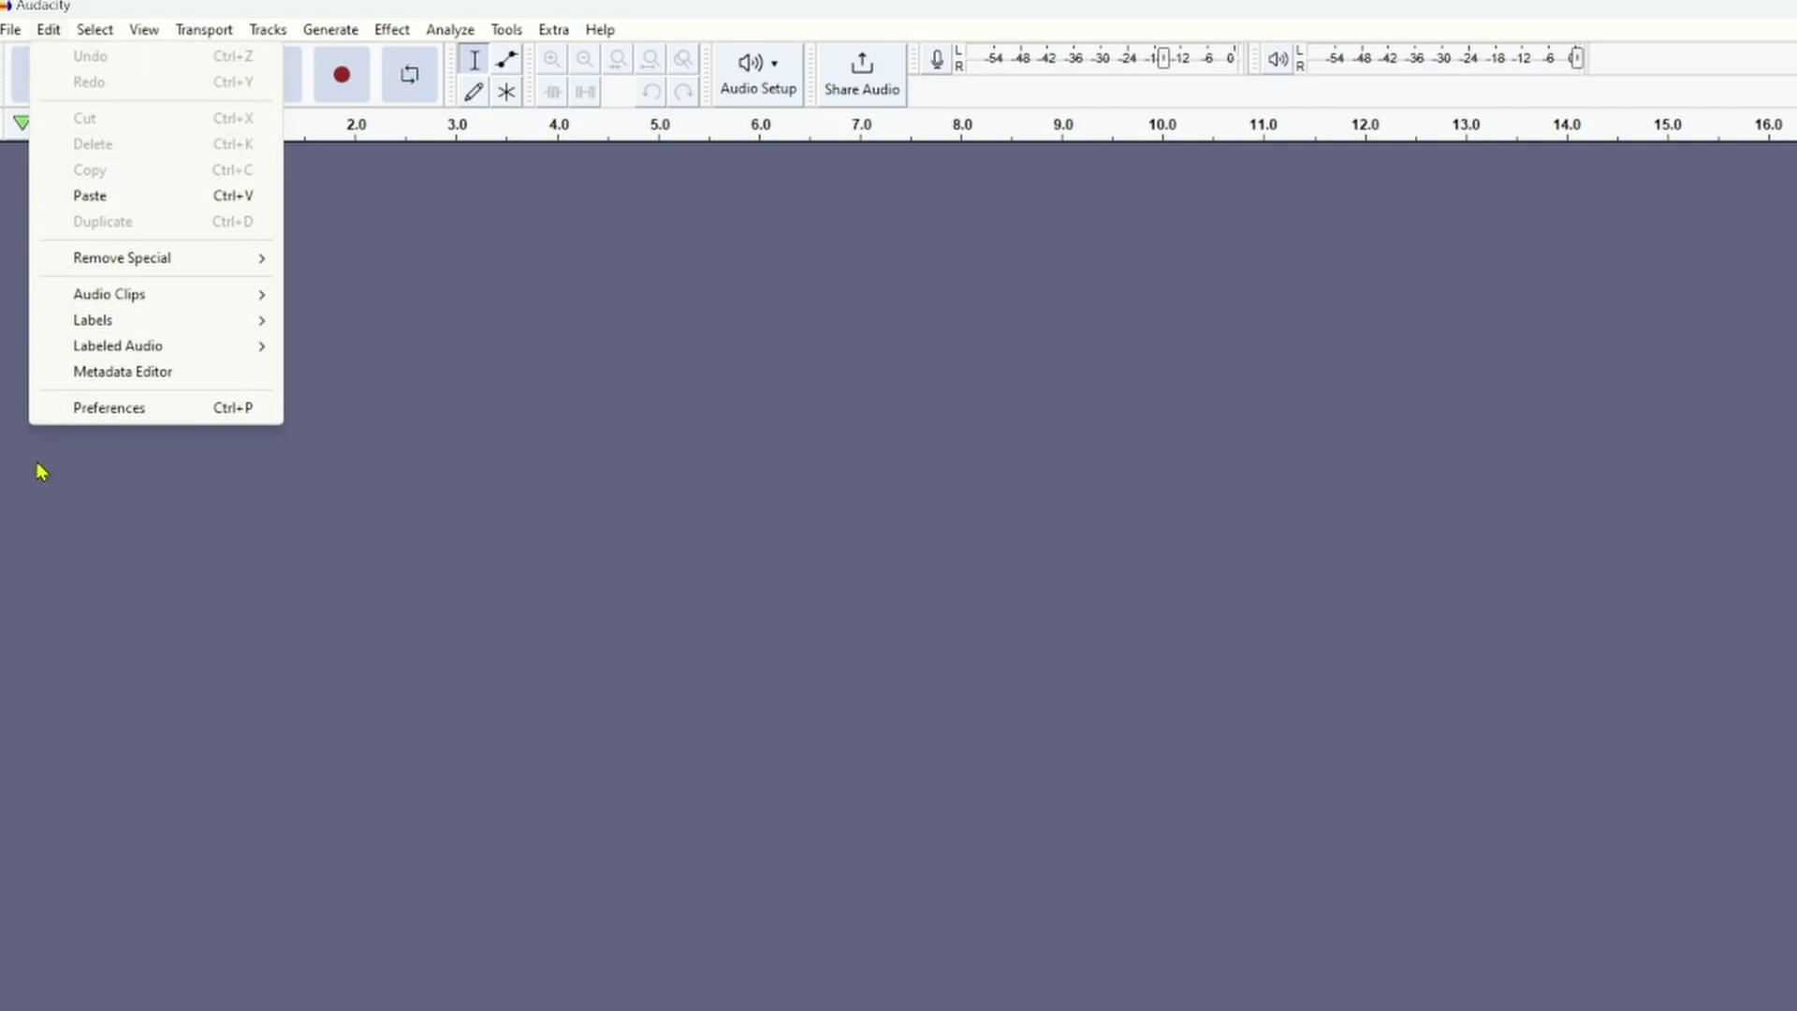
left_click(108, 371)
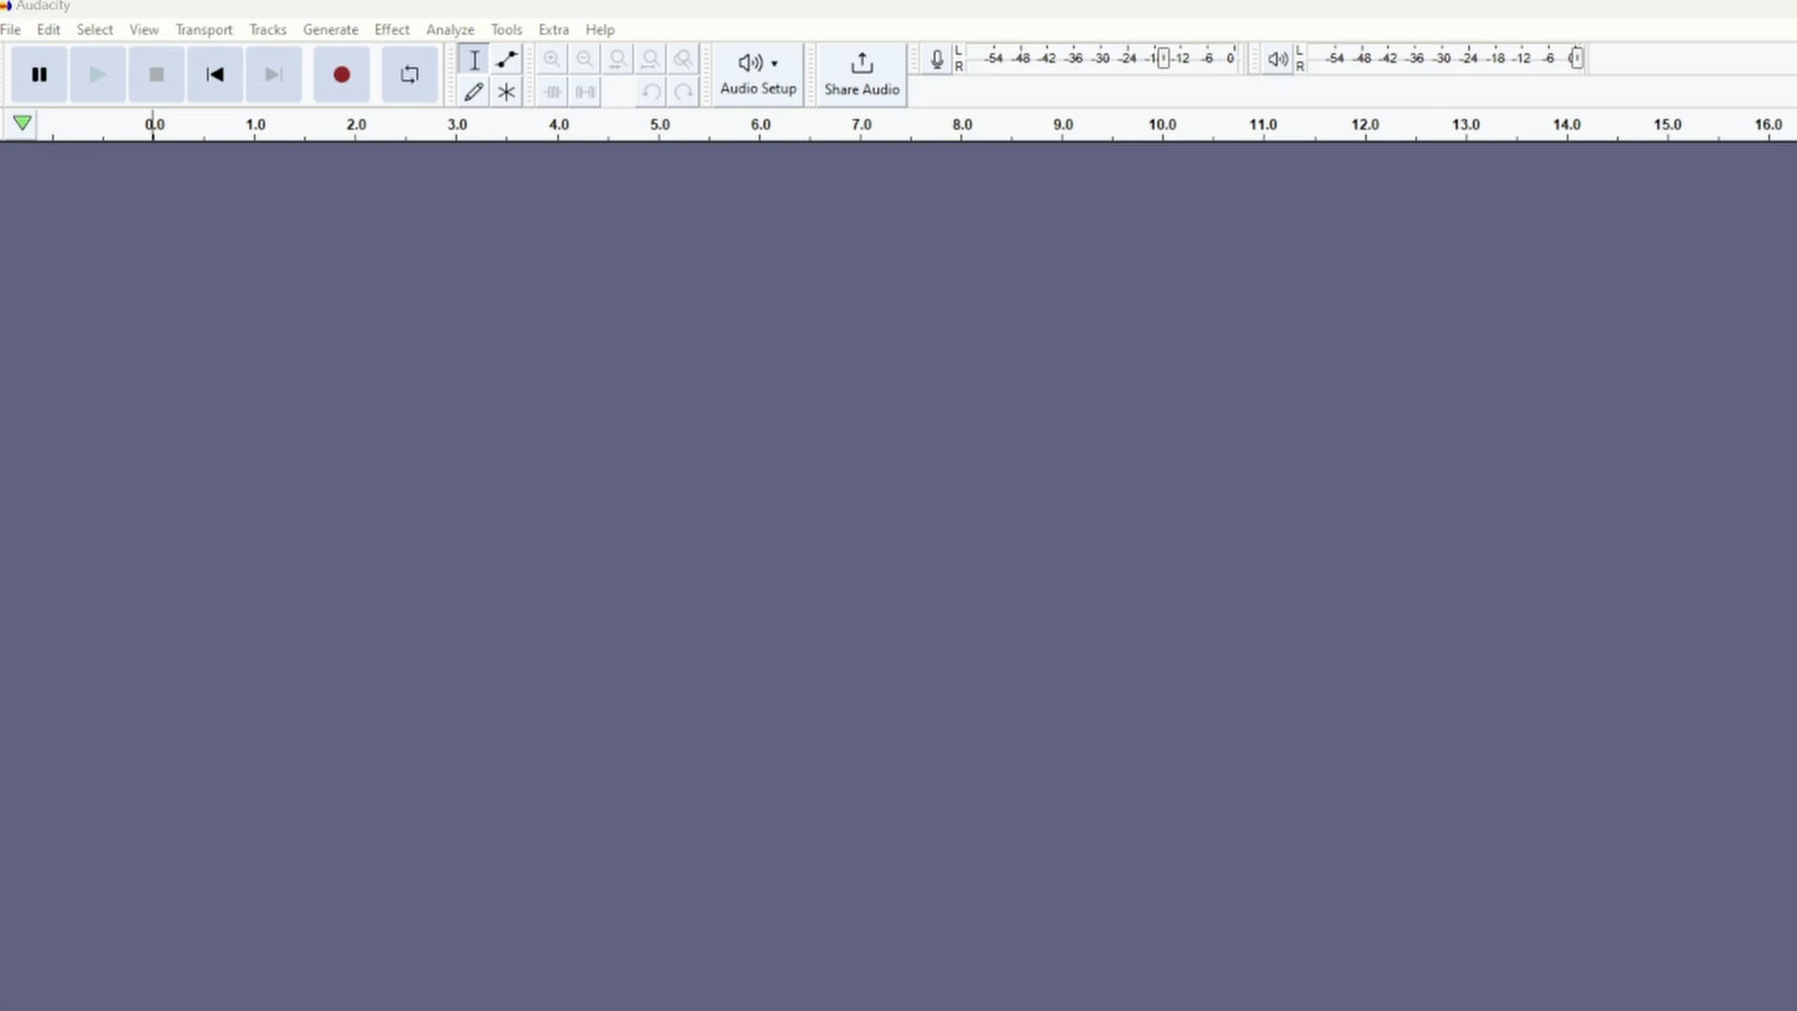
left_click_drag(842, 301, 1246, 184)
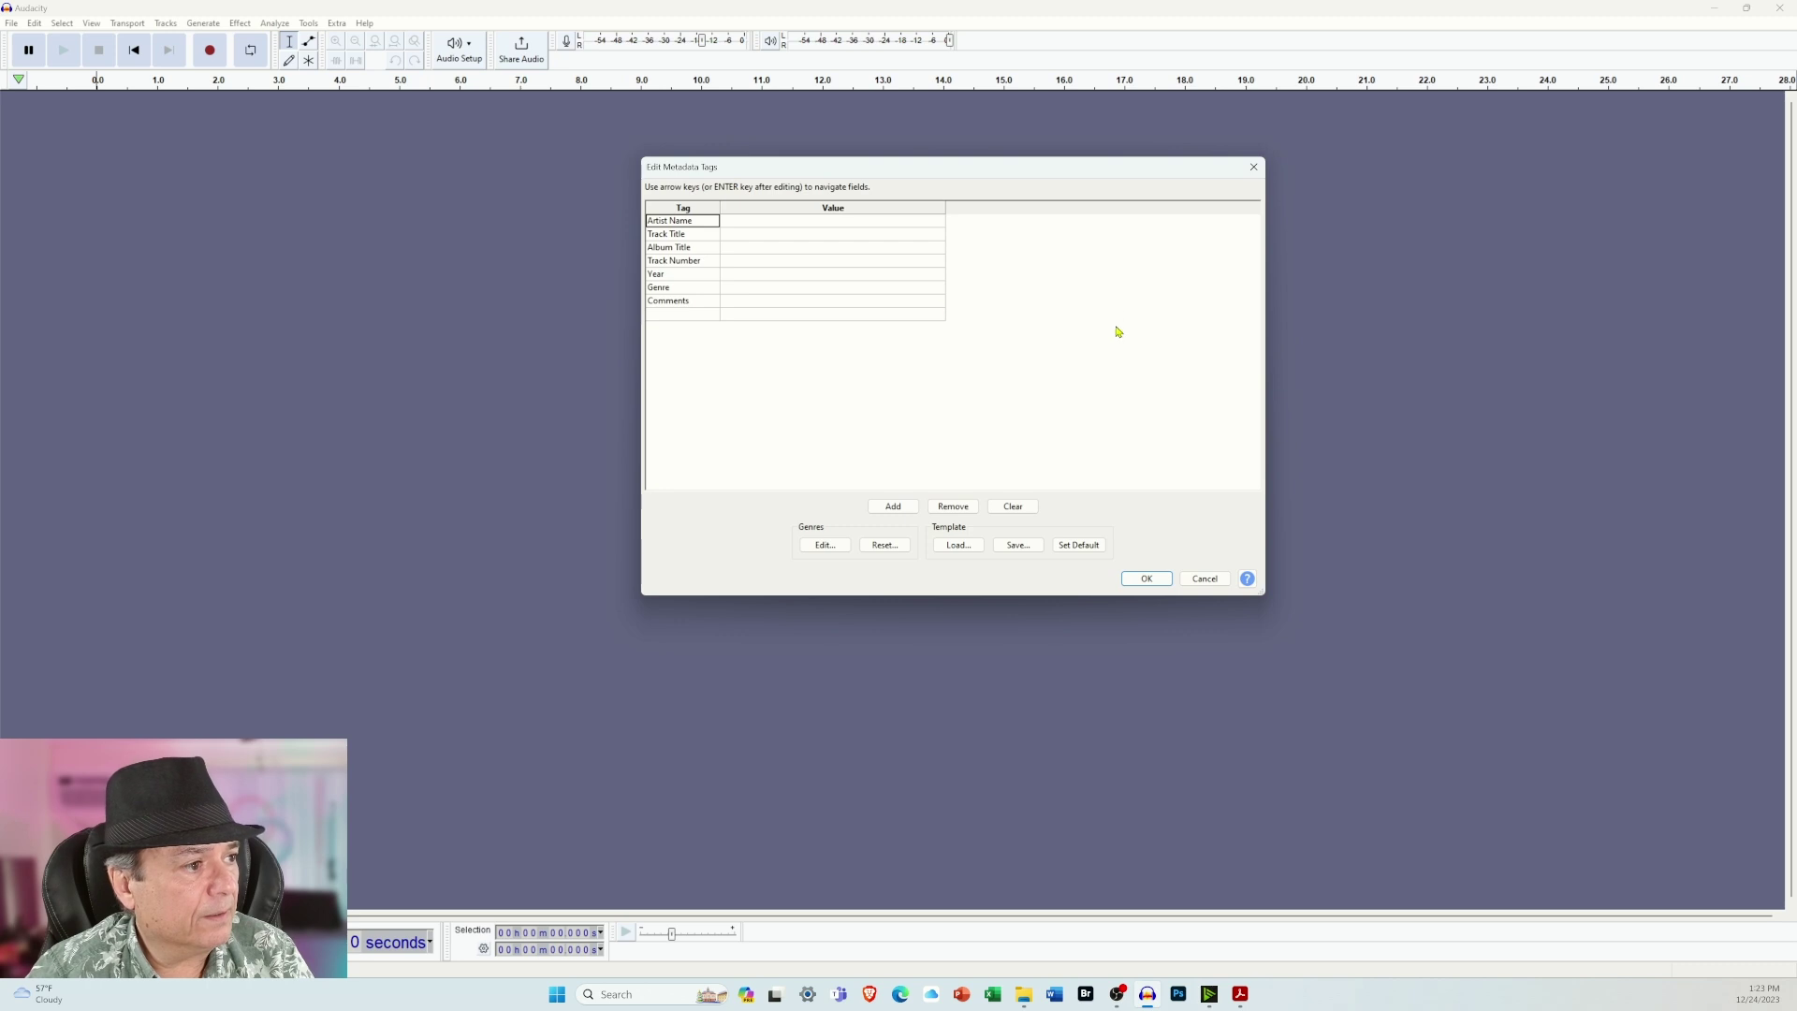
left_click_drag(1264, 593, 1143, 557)
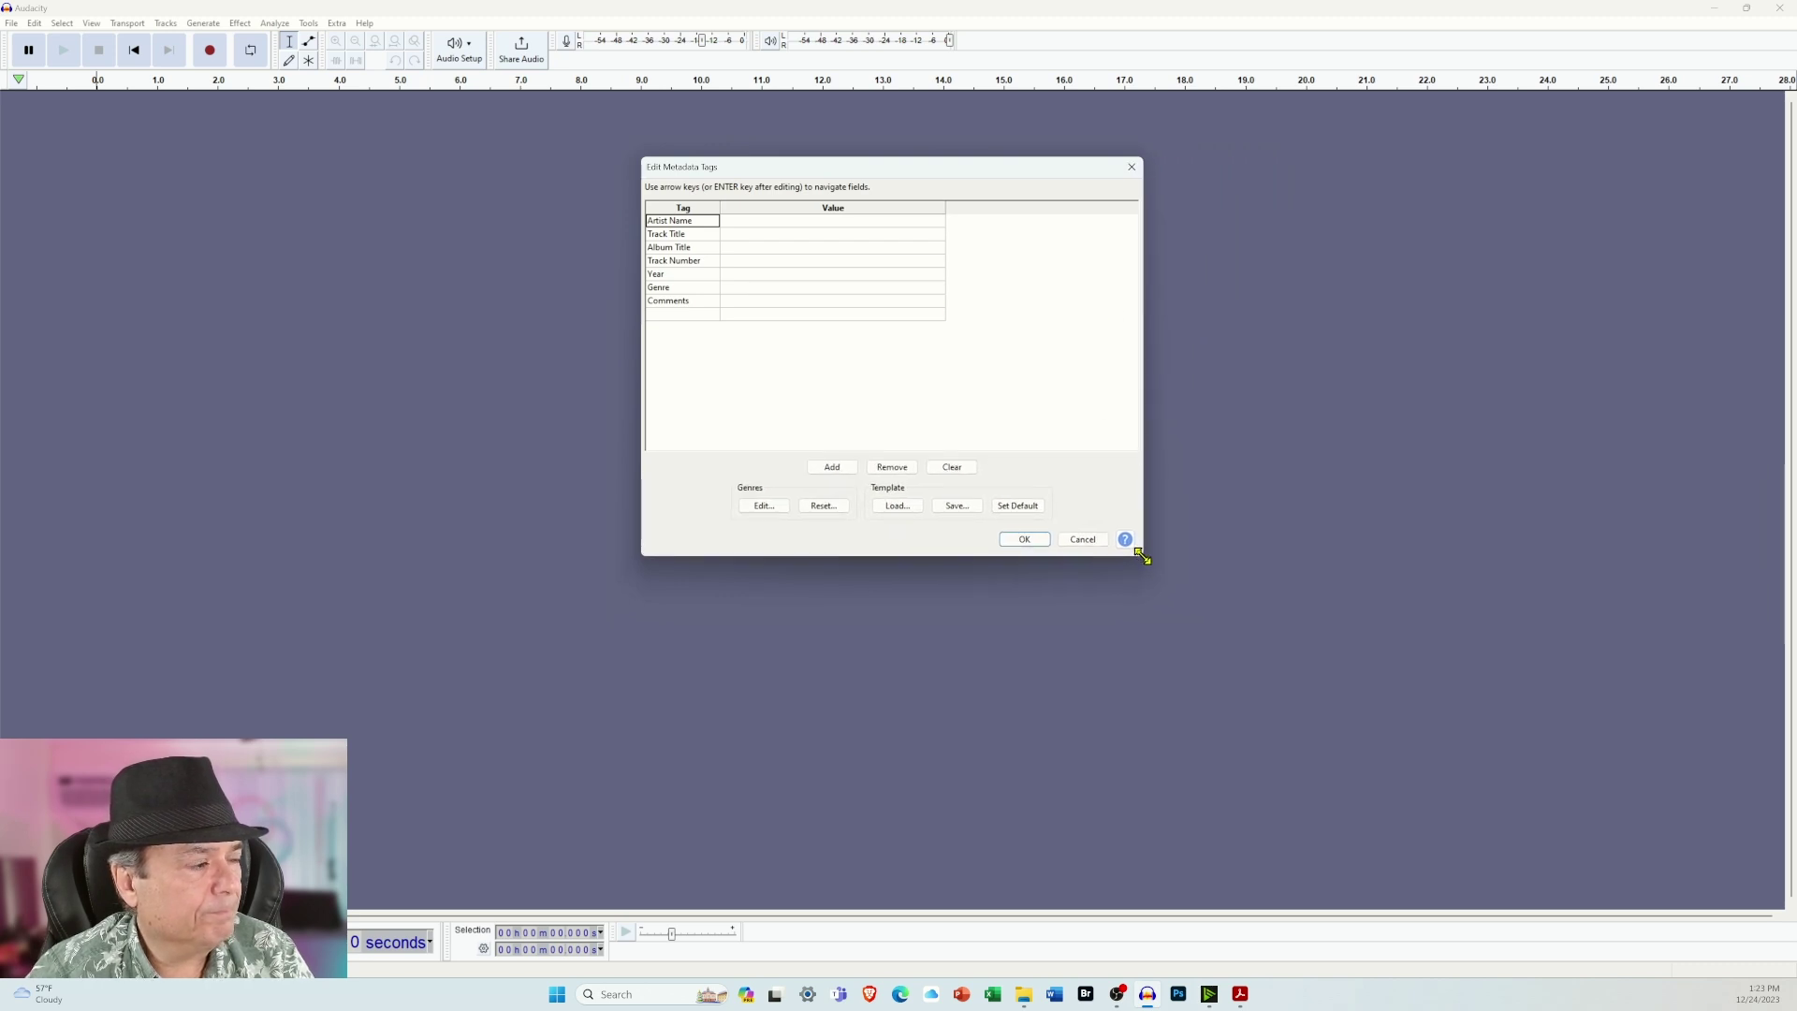
left_click_drag(964, 172, 1030, 254)
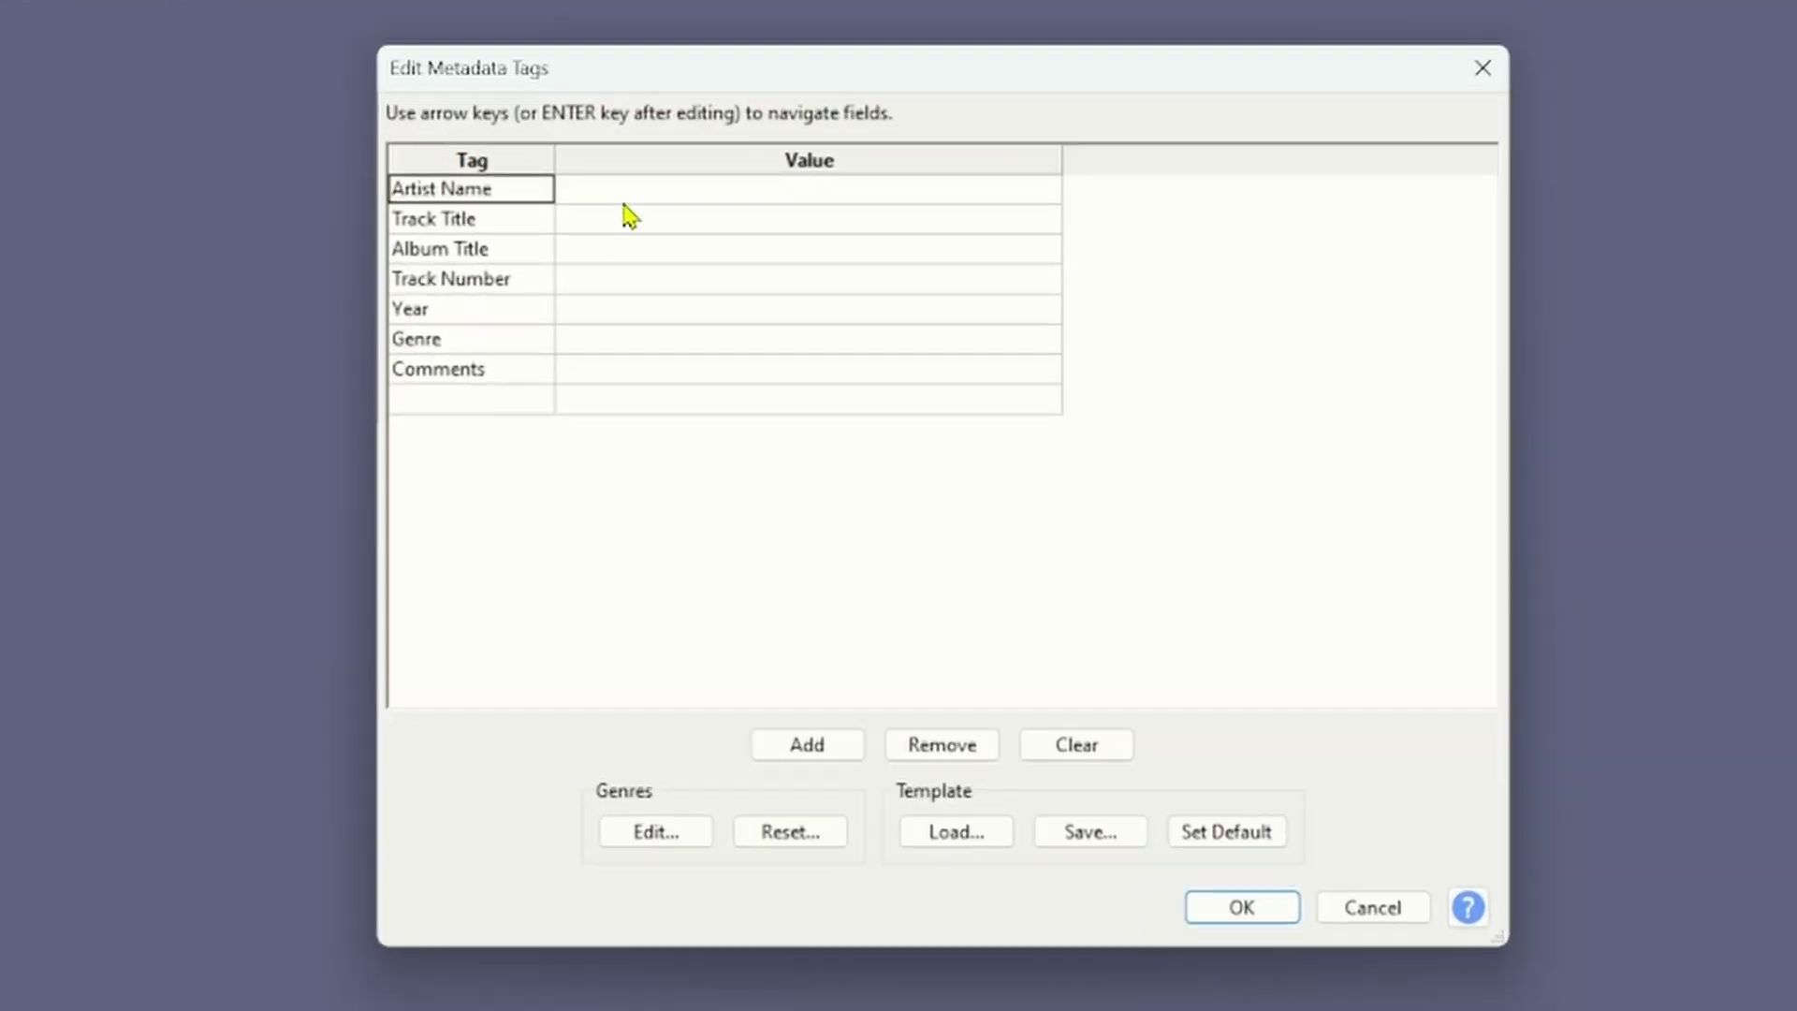
left_click(821, 302)
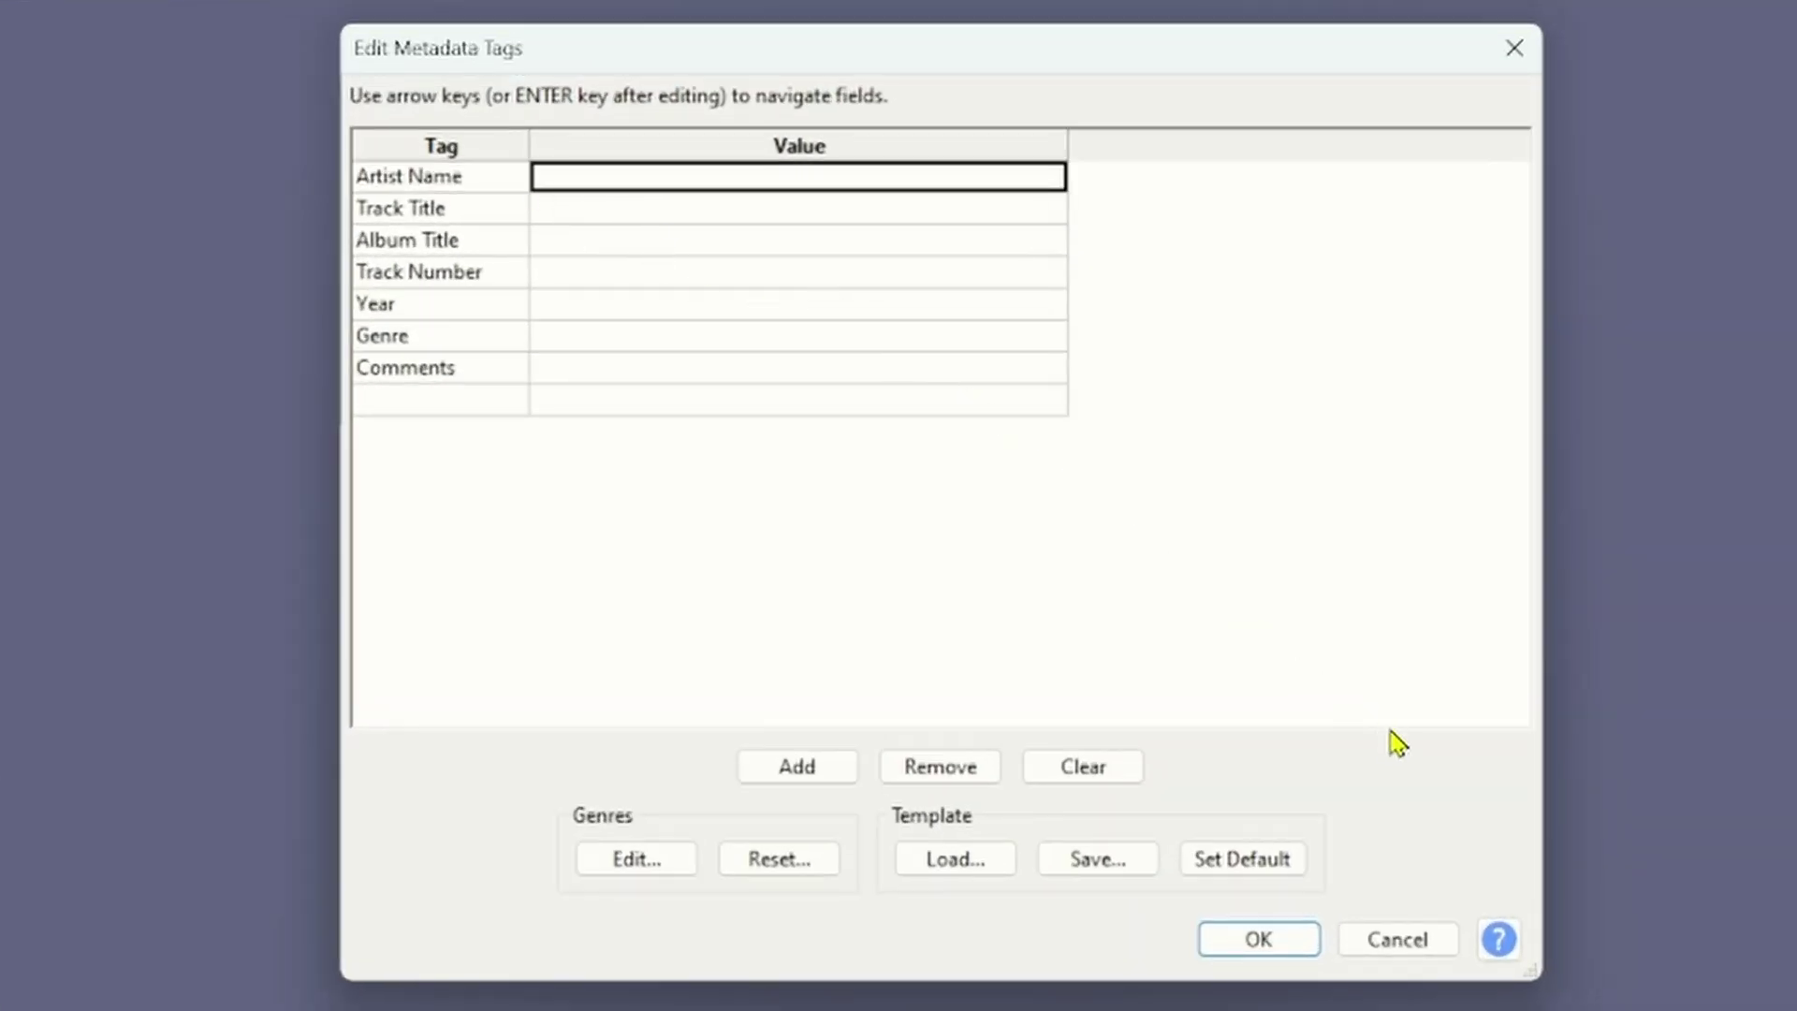
left_click(1117, 862)
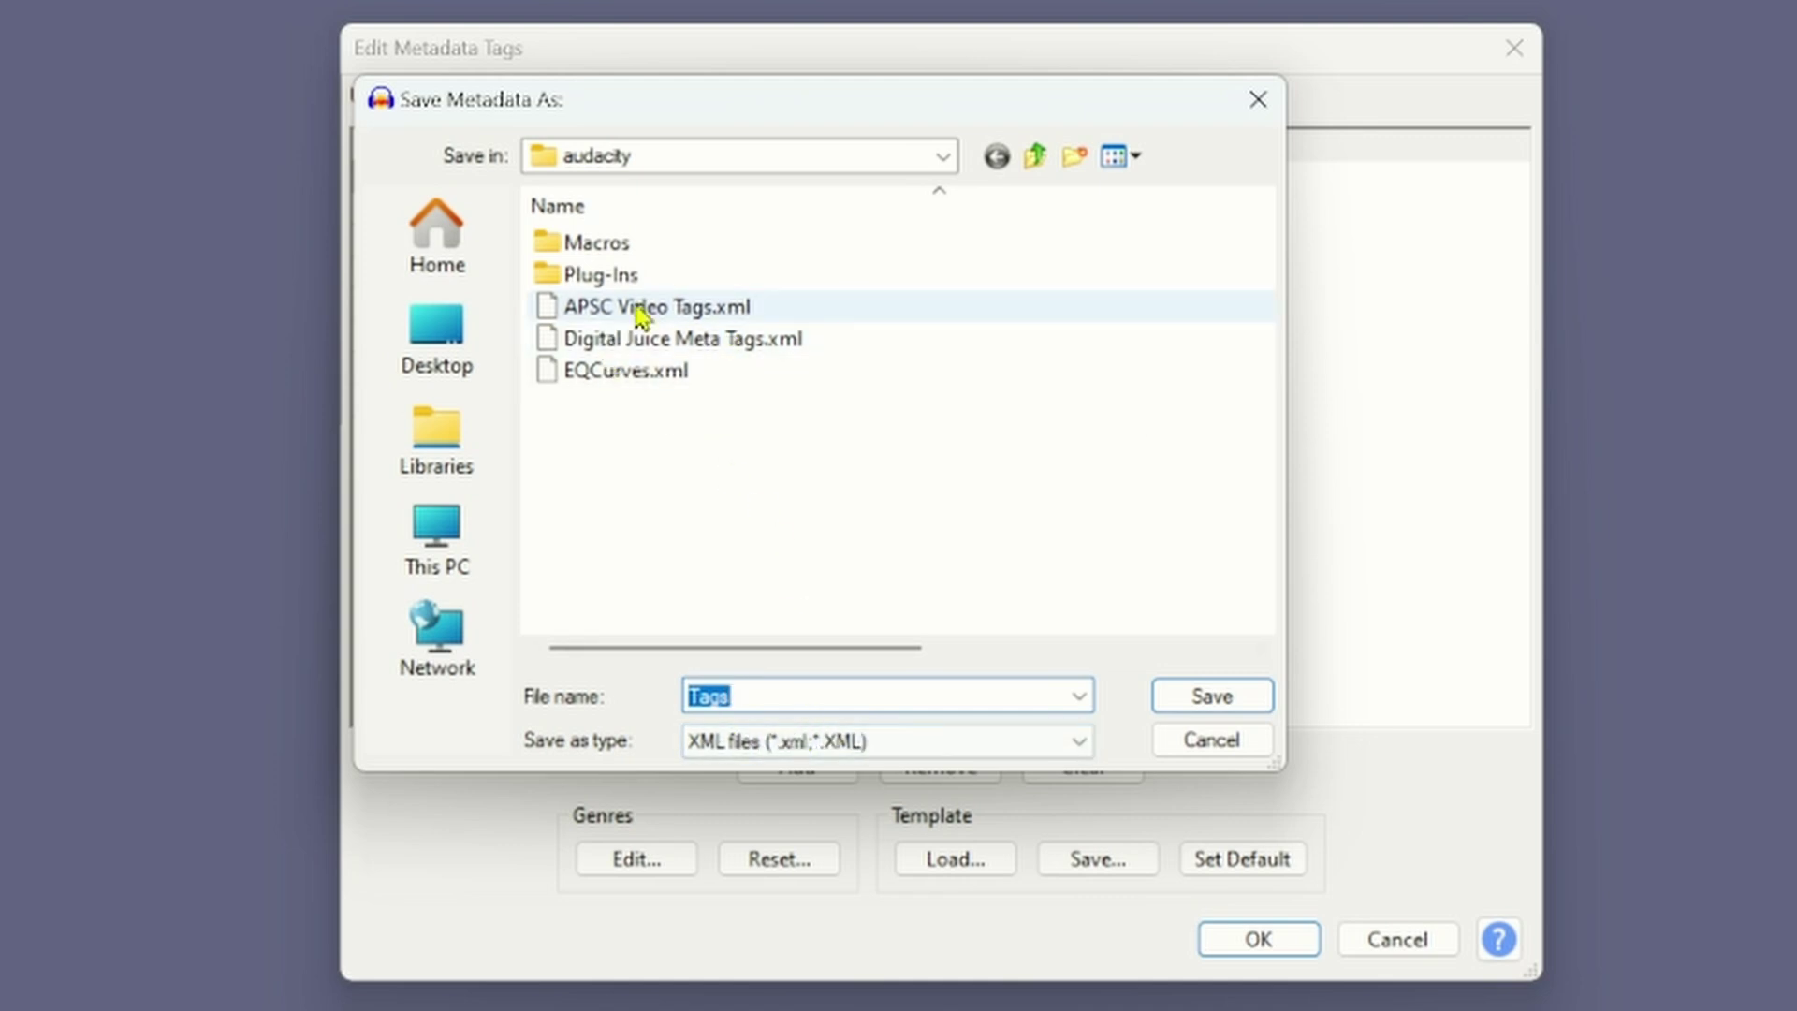
left_click(767, 312)
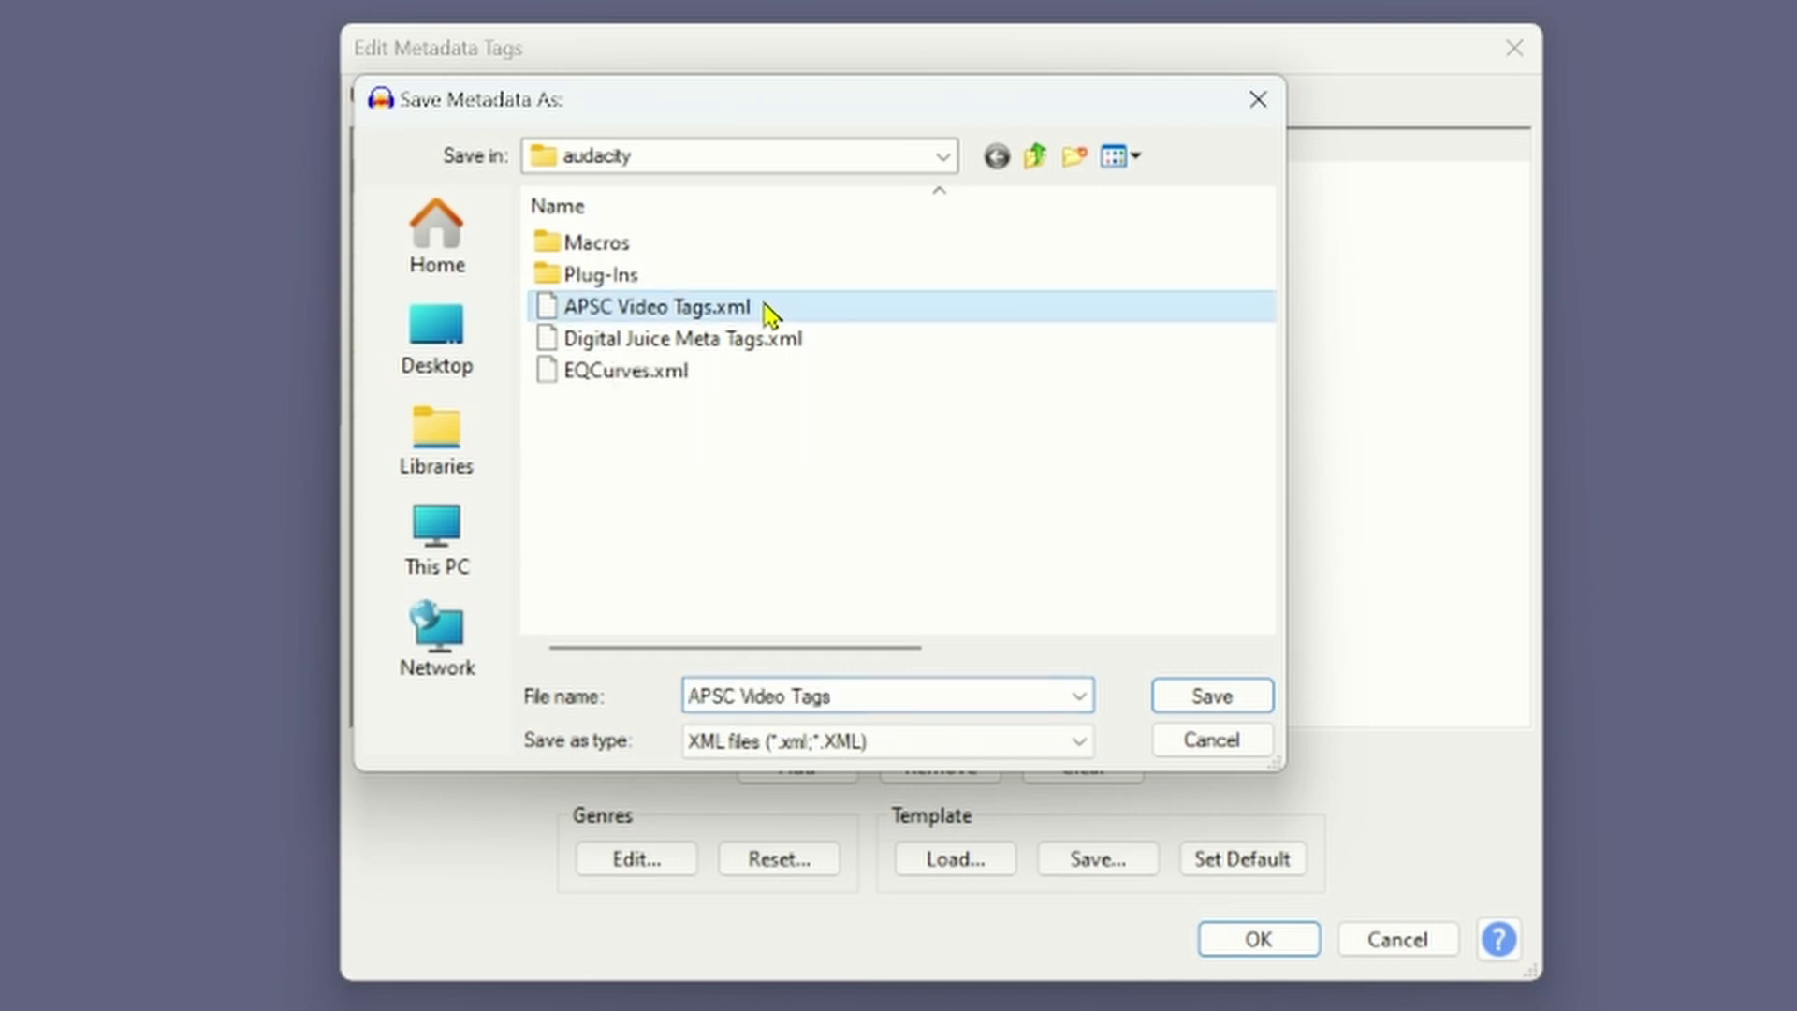
left_click(1251, 746)
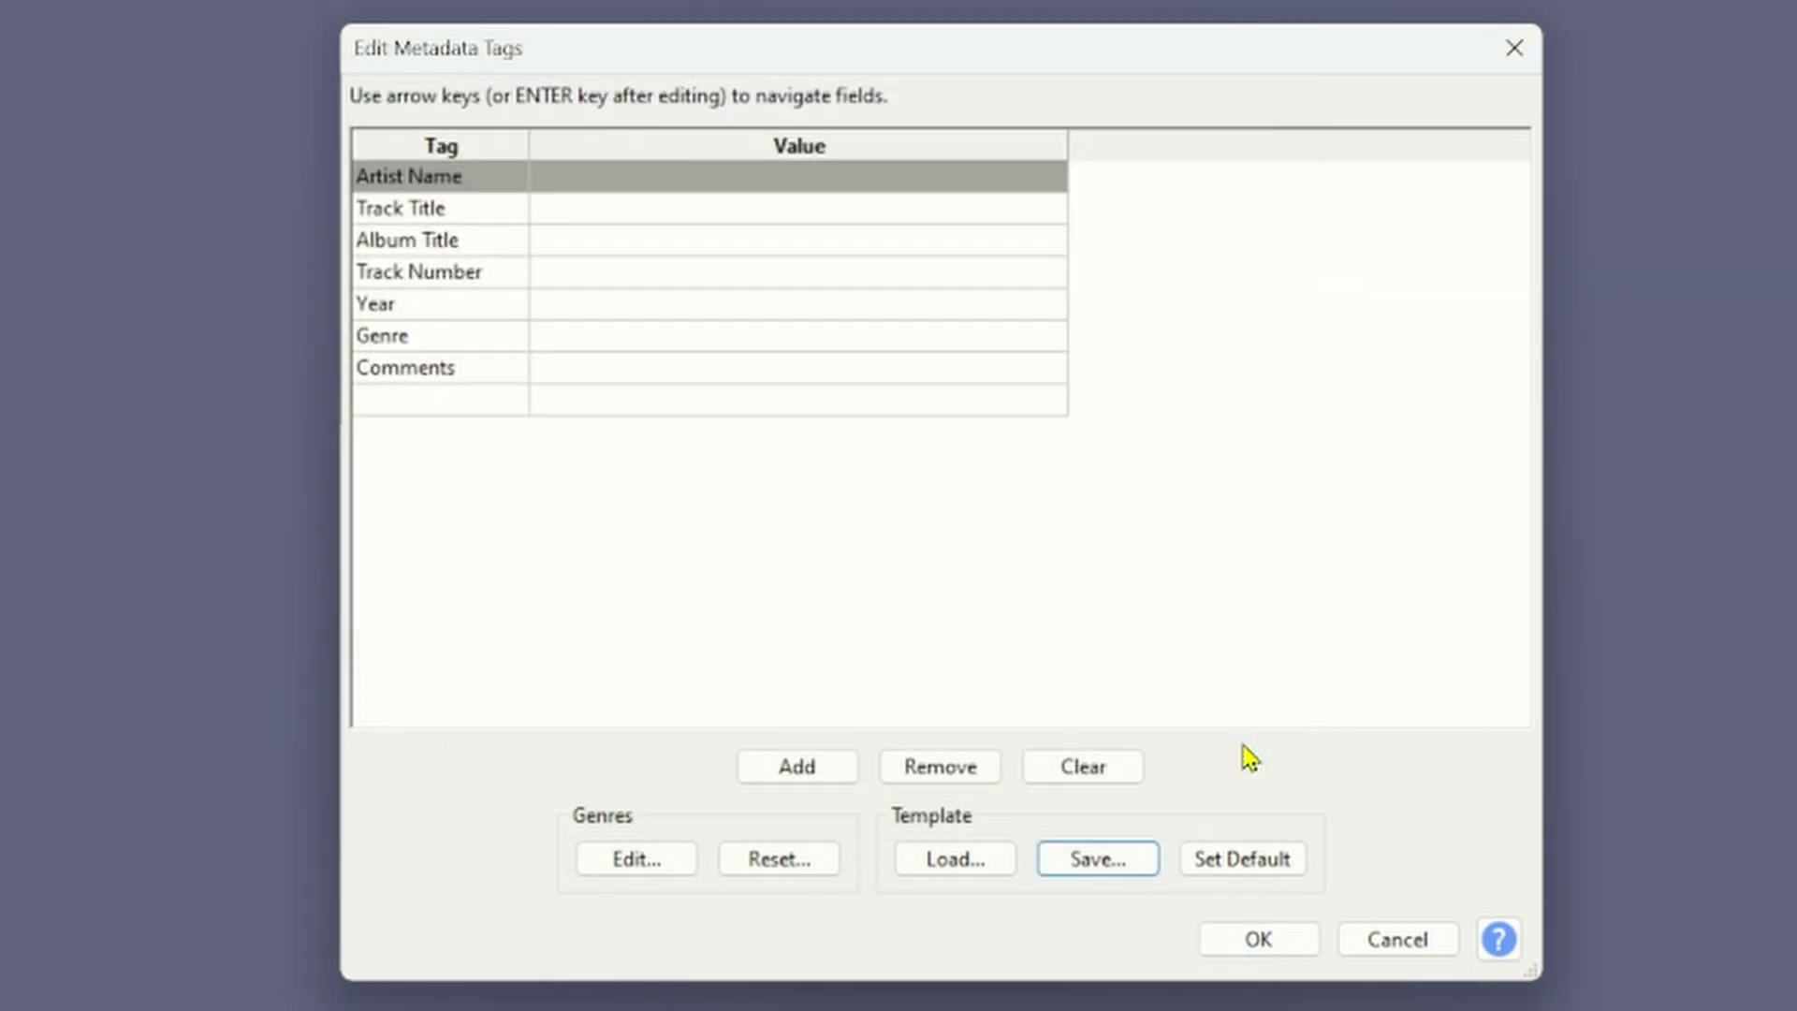
Step: Load the 'APSC Video Tags.xml' template (Year 2023, Comments 'Copyright 2023') and confirm the tags
left_click(949, 867)
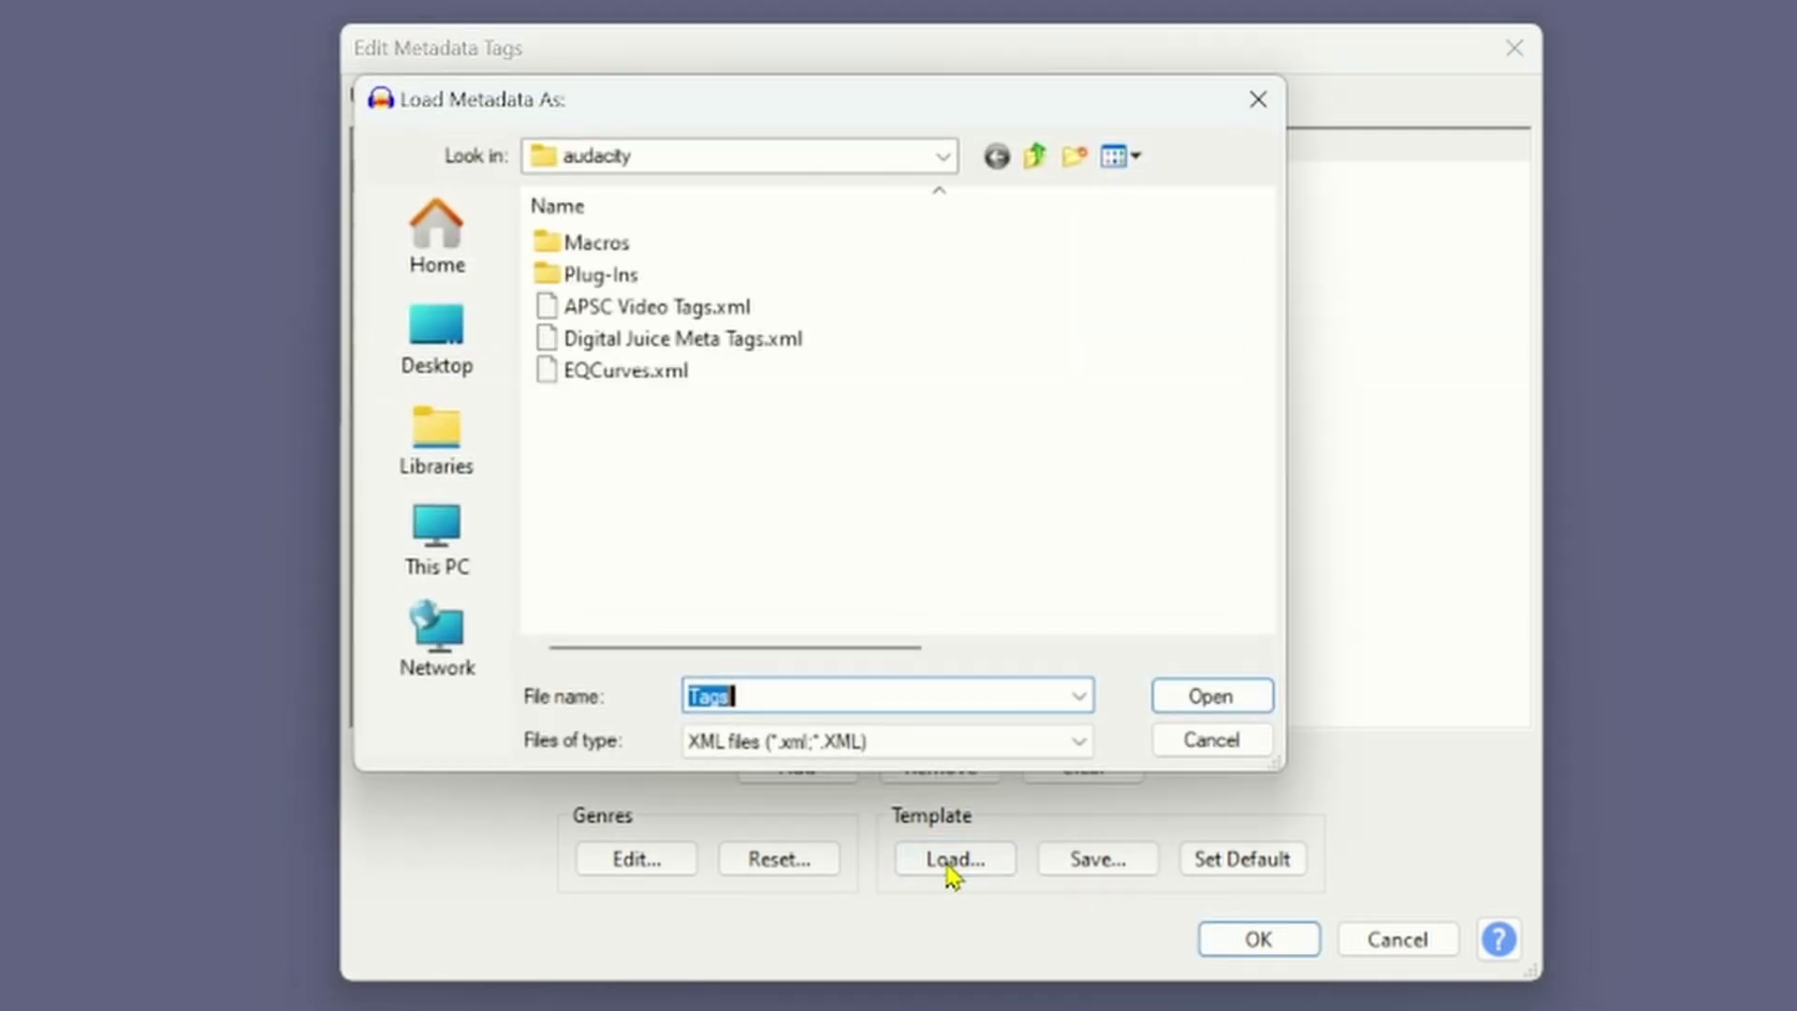
left_click(683, 309)
left_click(1195, 697)
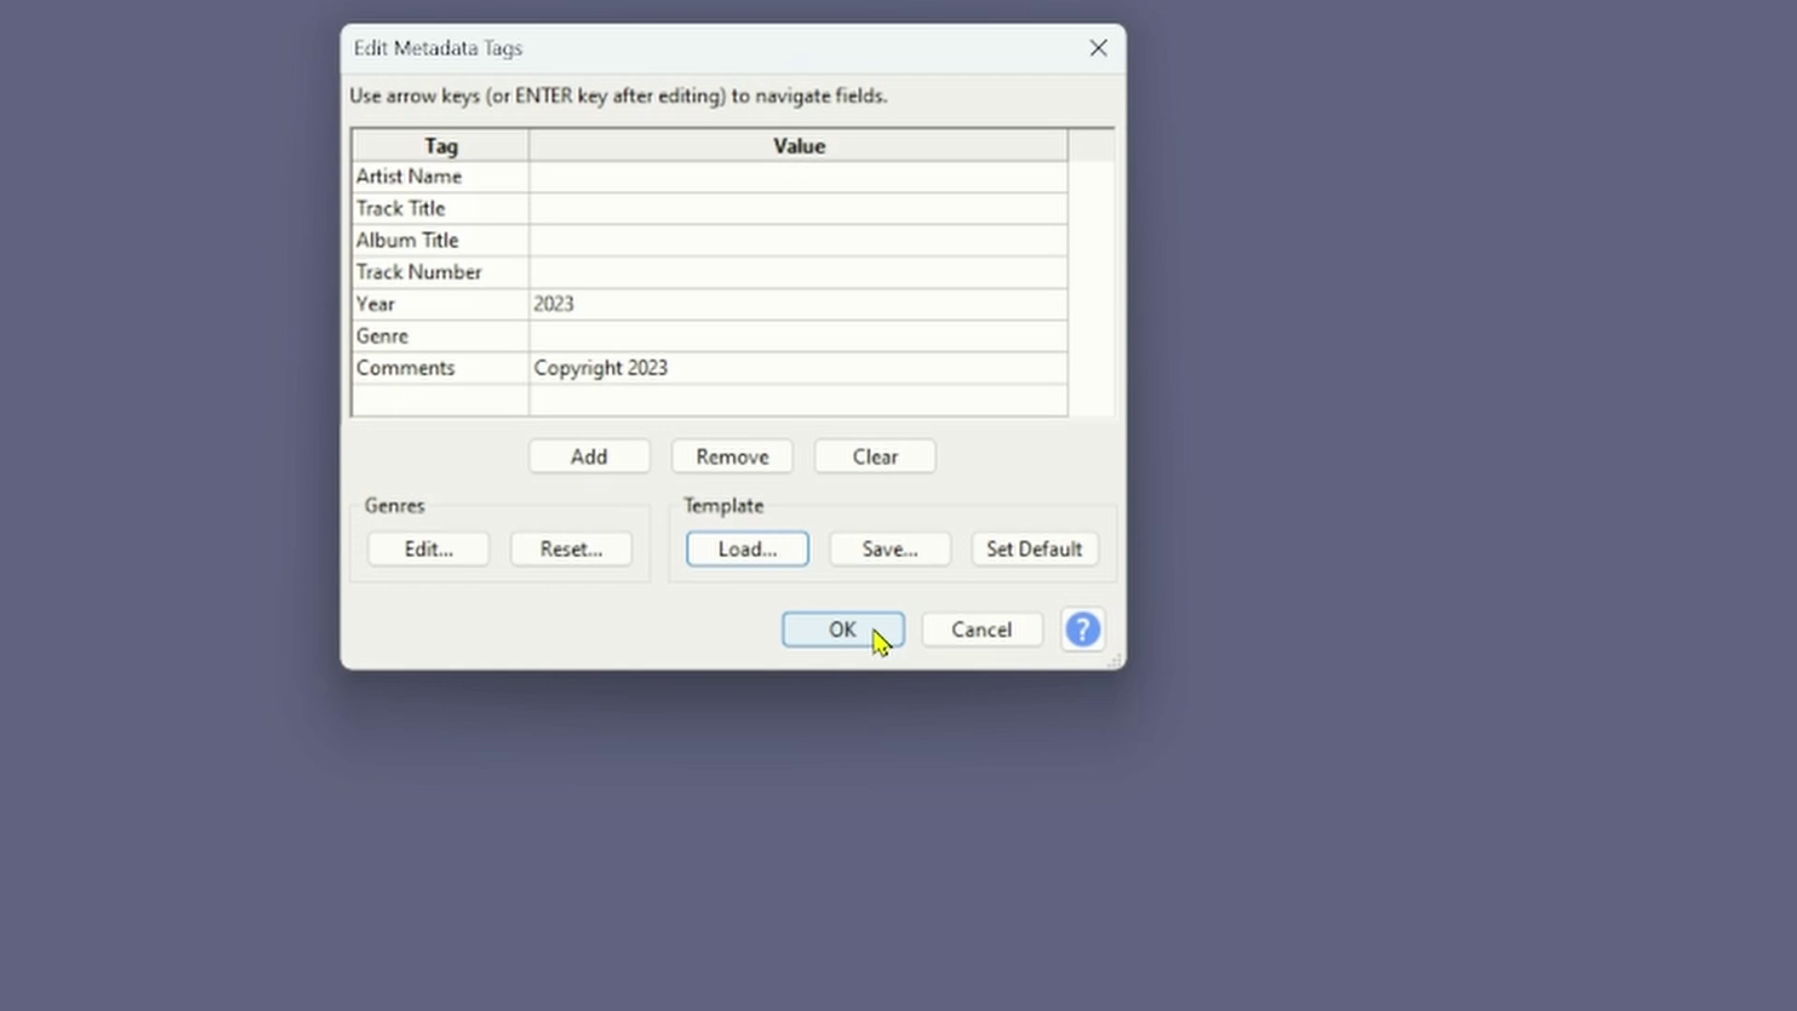
left_click(873, 632)
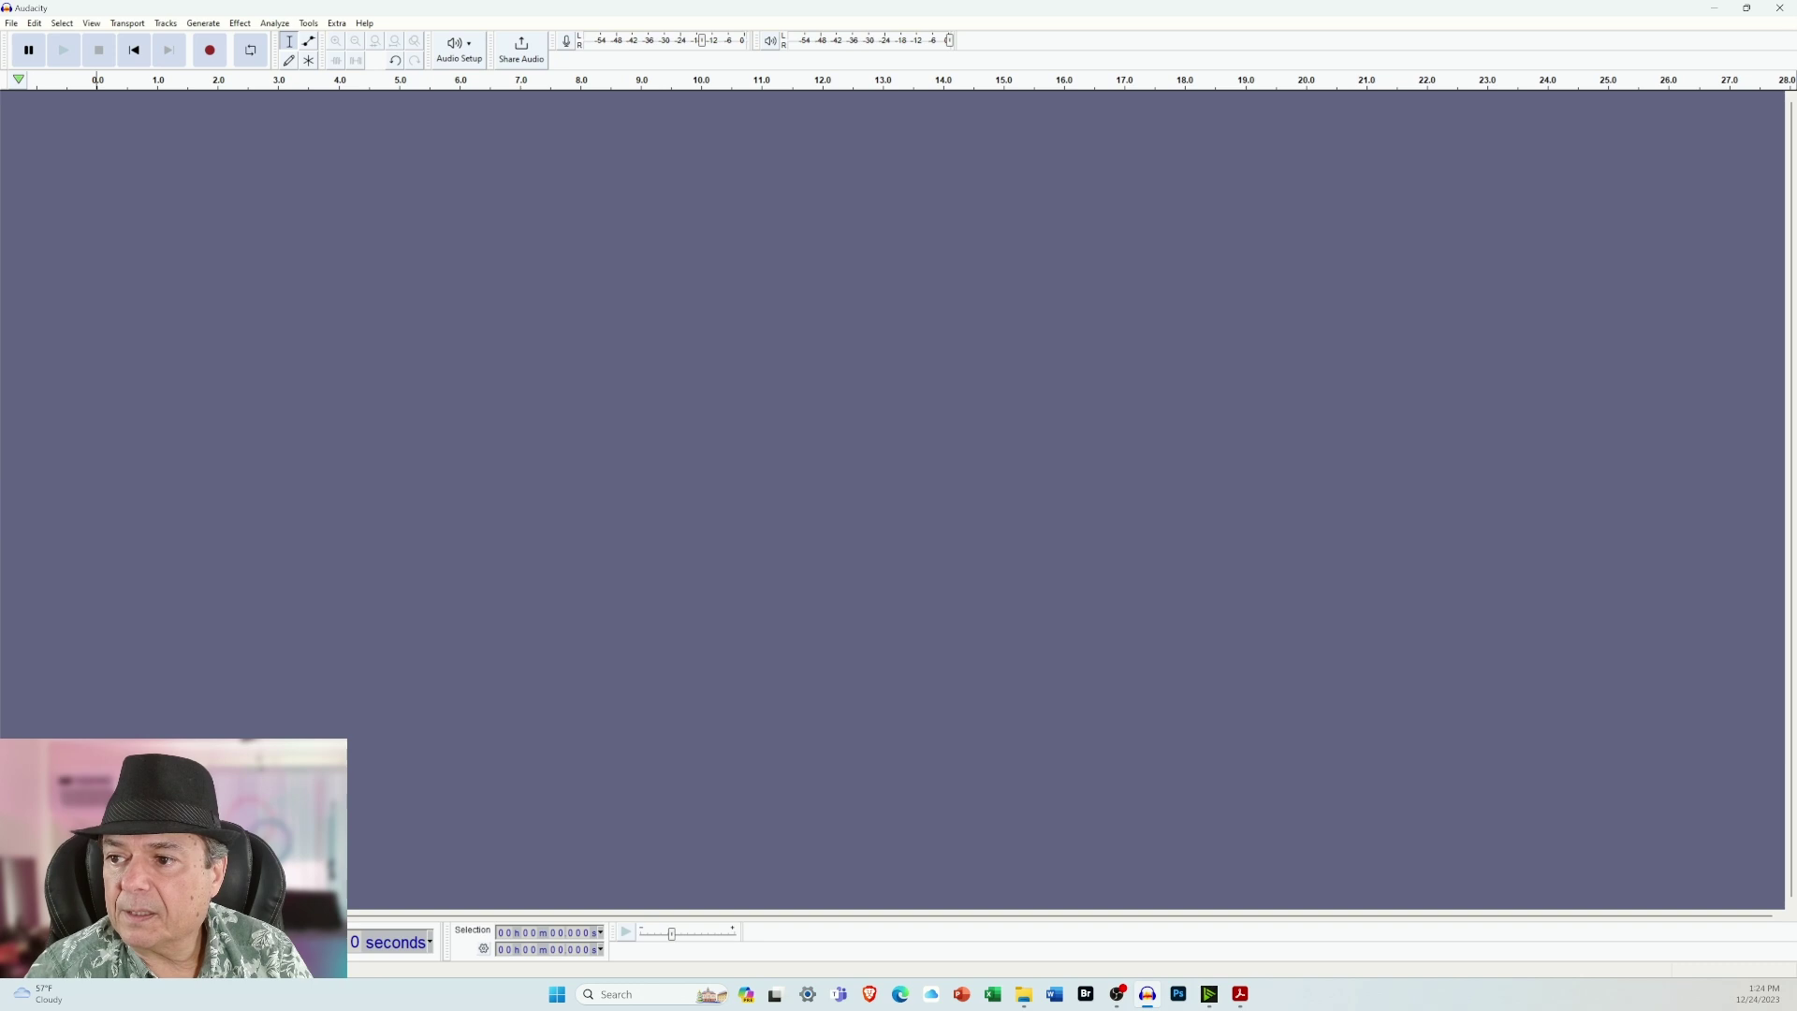
key("alt+Tab")
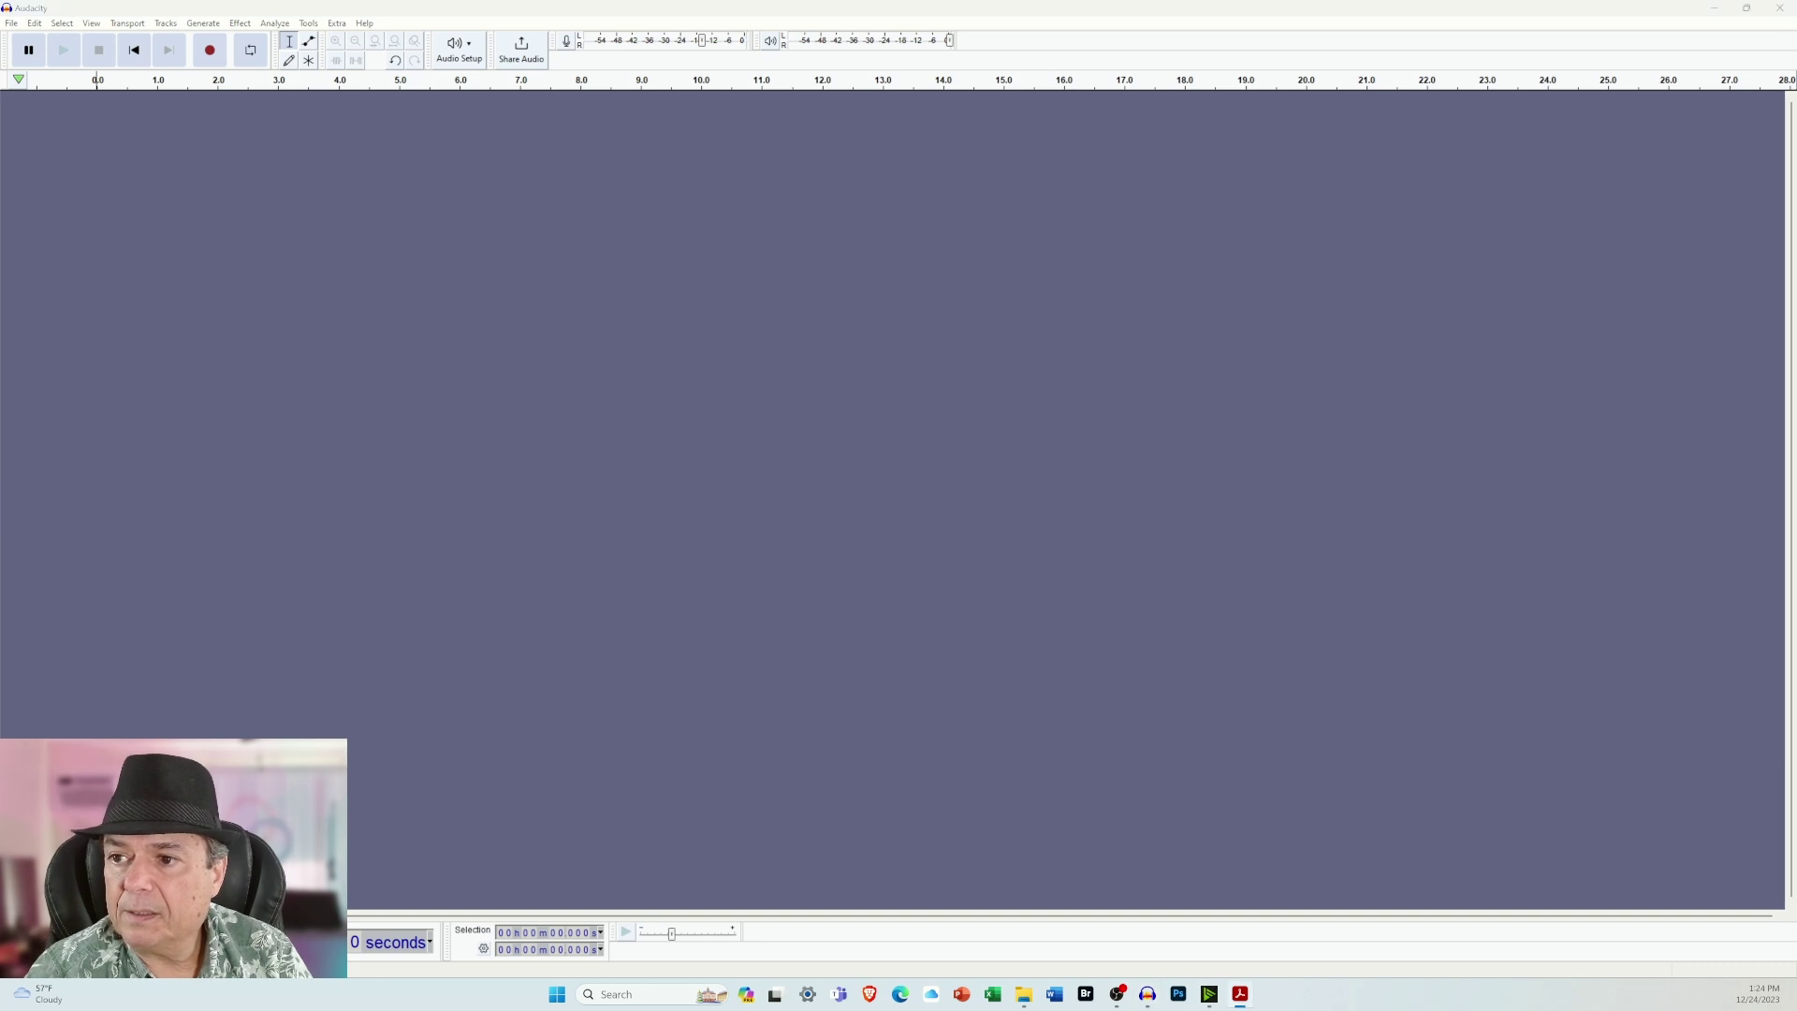
left_click(90, 25)
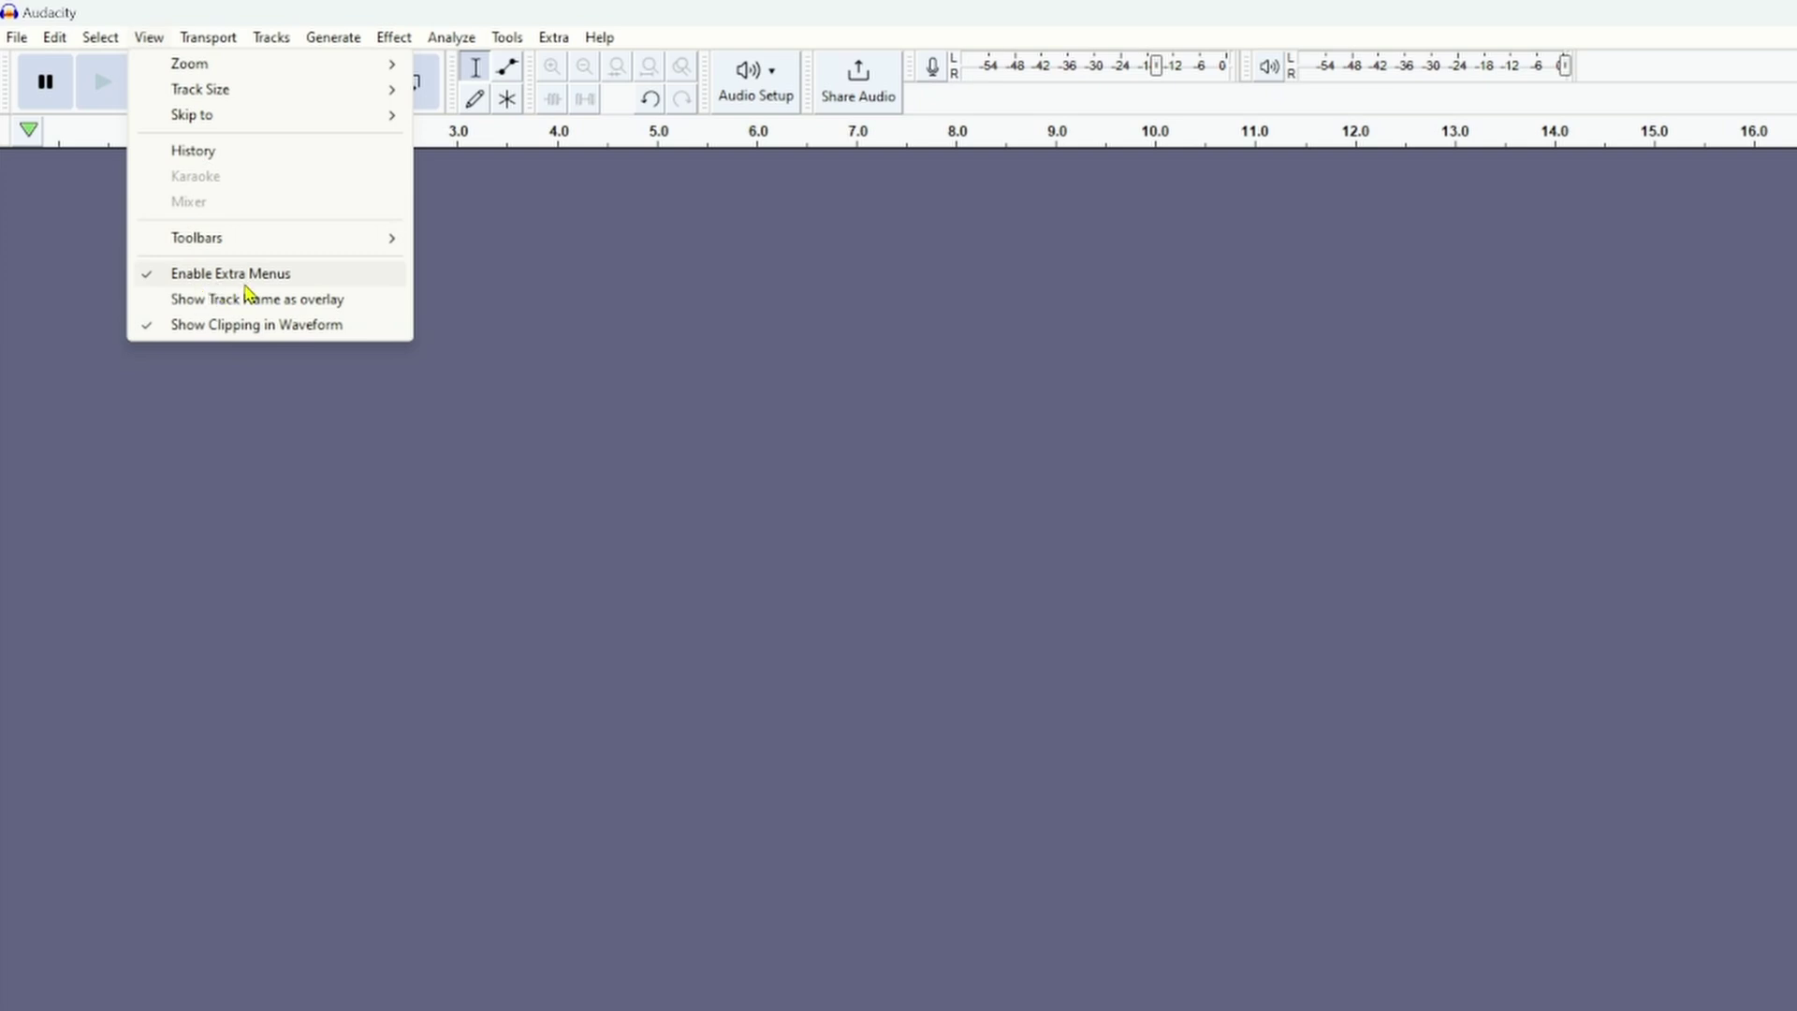
left_click(553, 38)
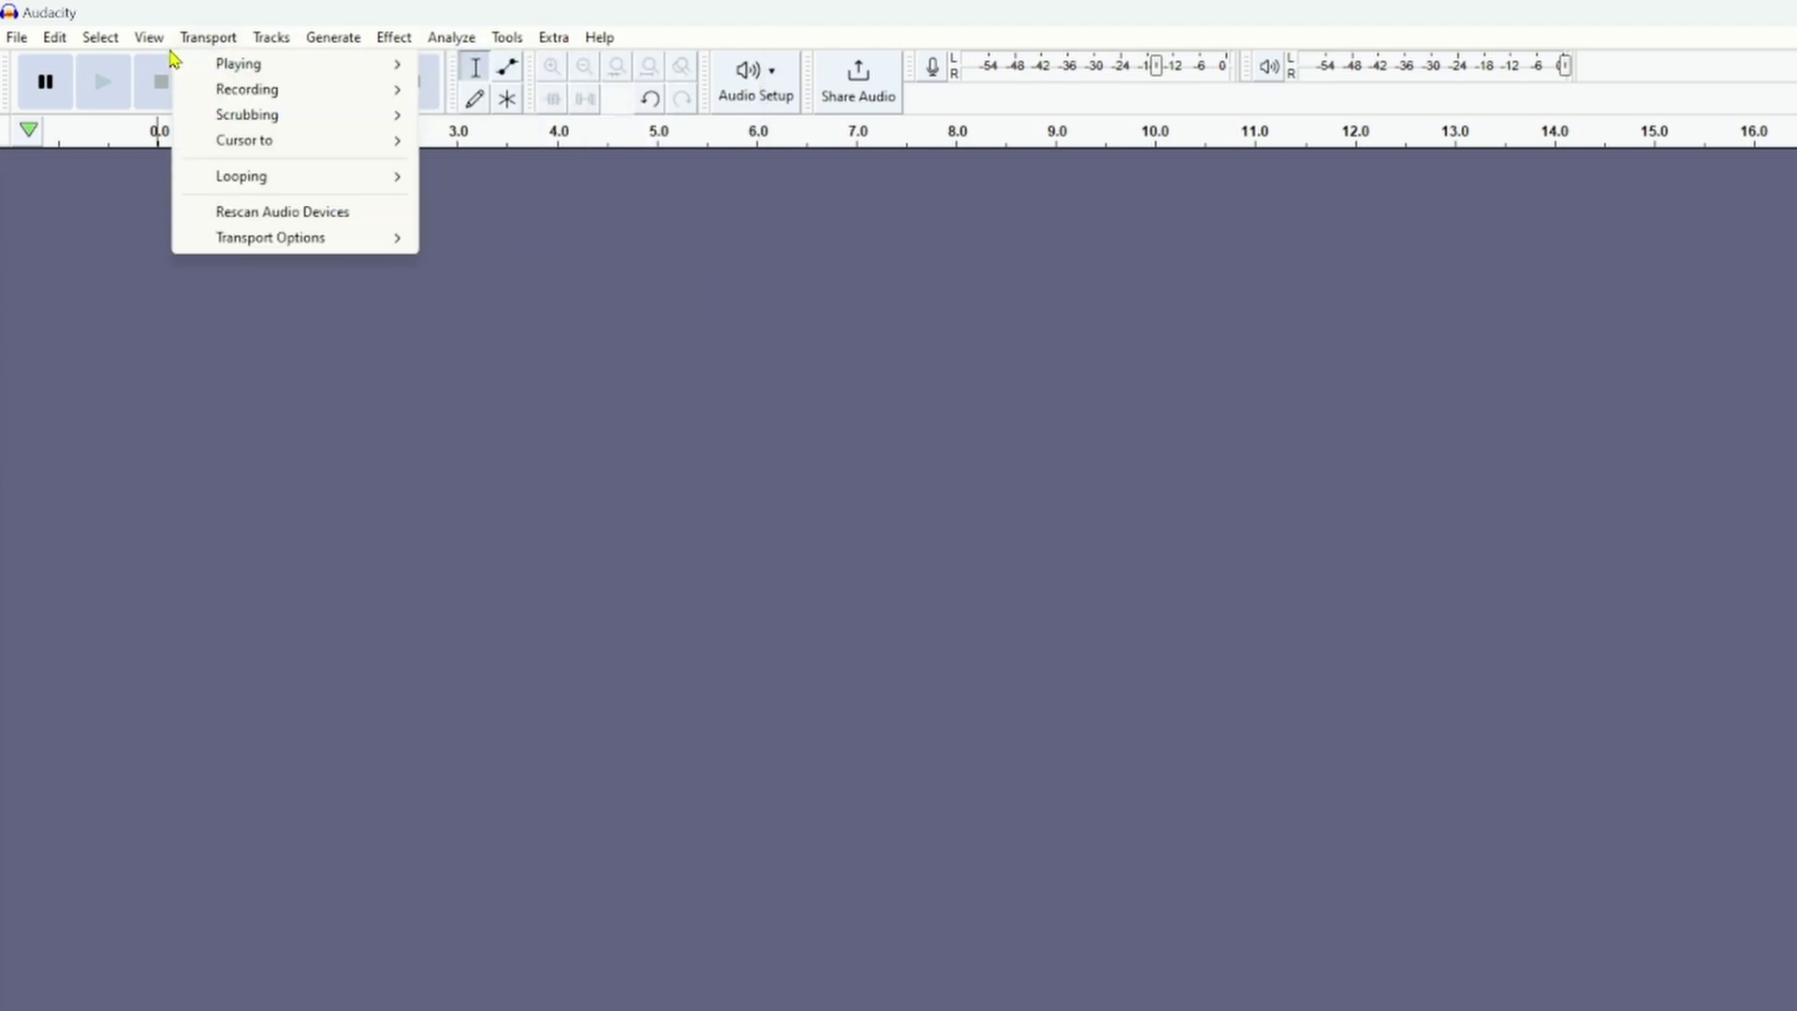
mouse_move(150, 46)
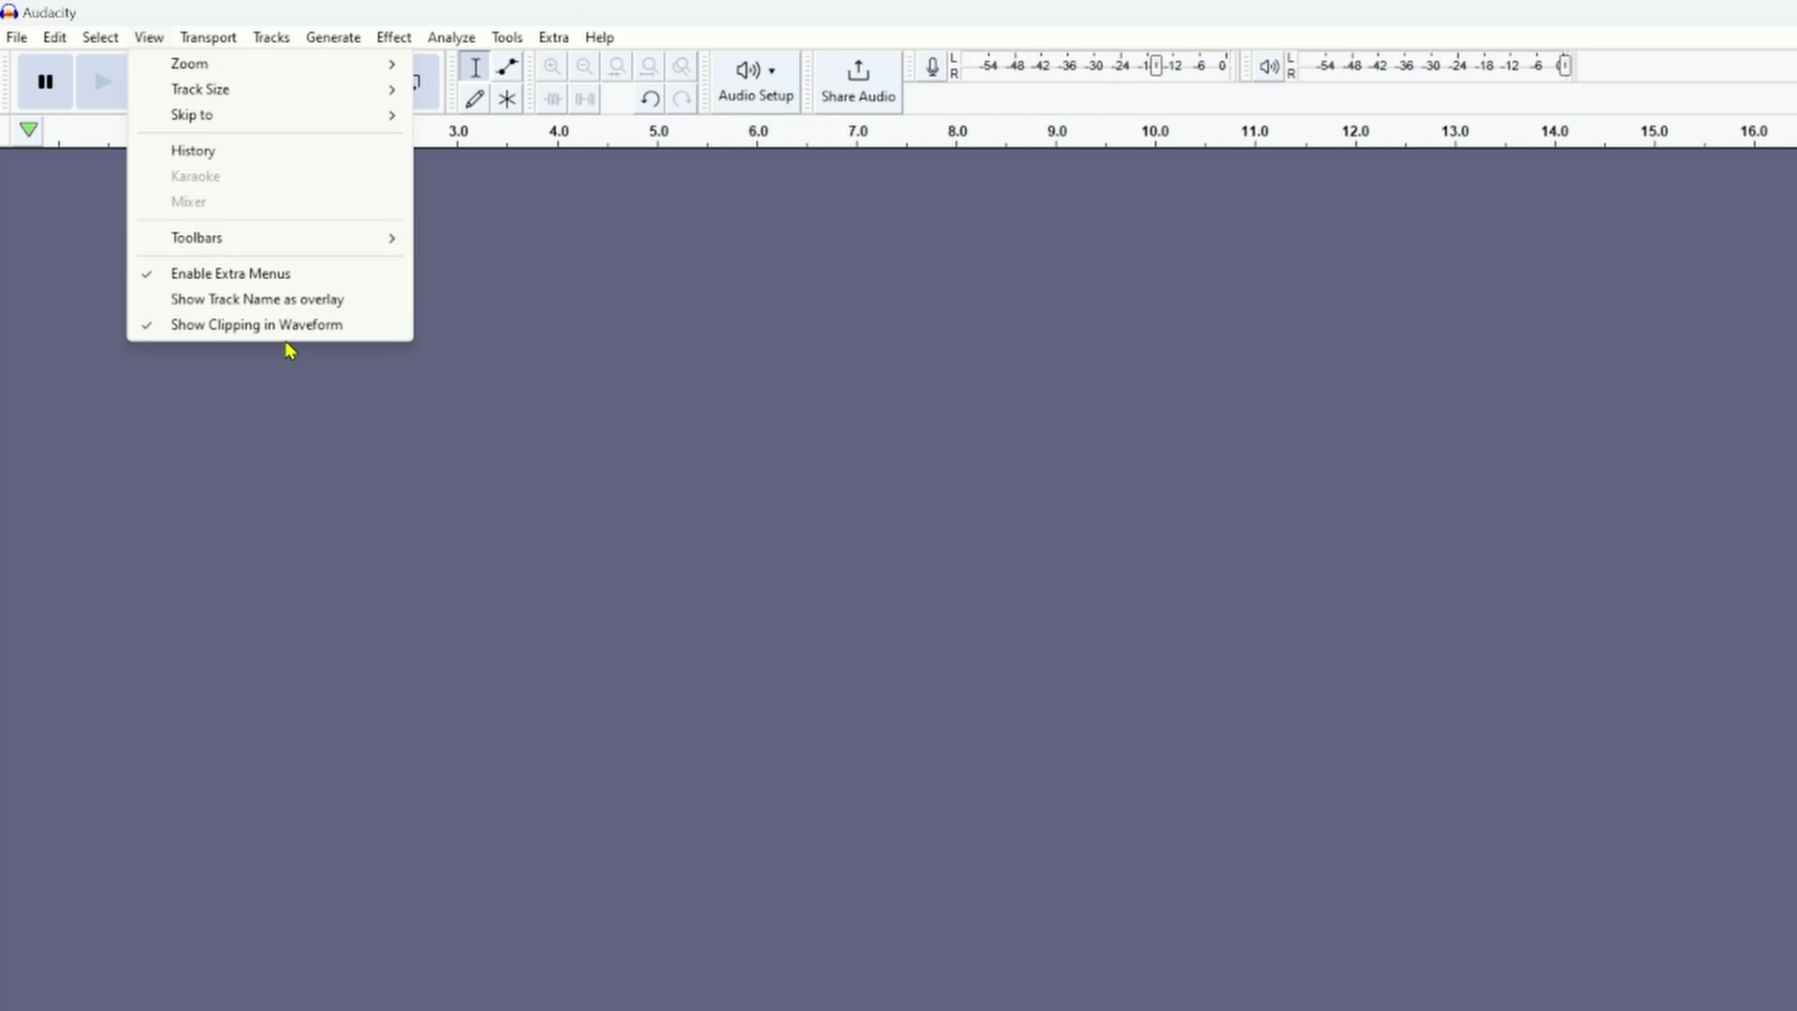
left_click(429, 390)
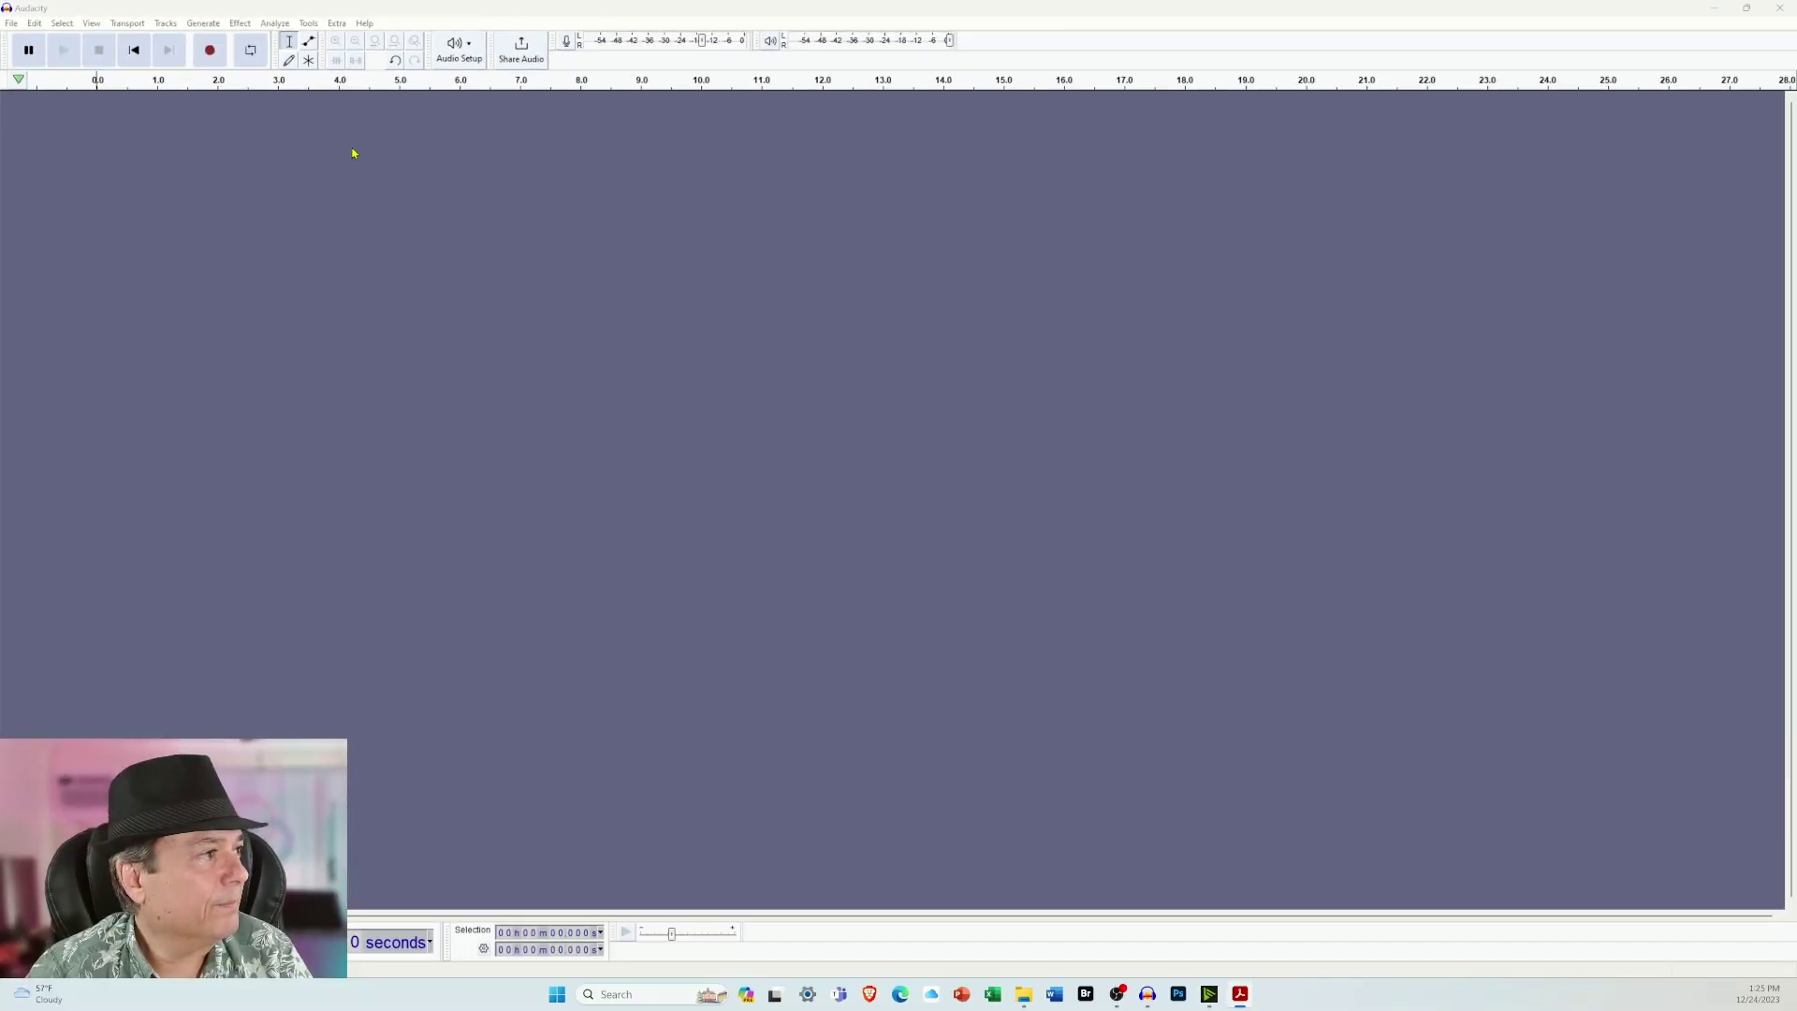
left_click(338, 24)
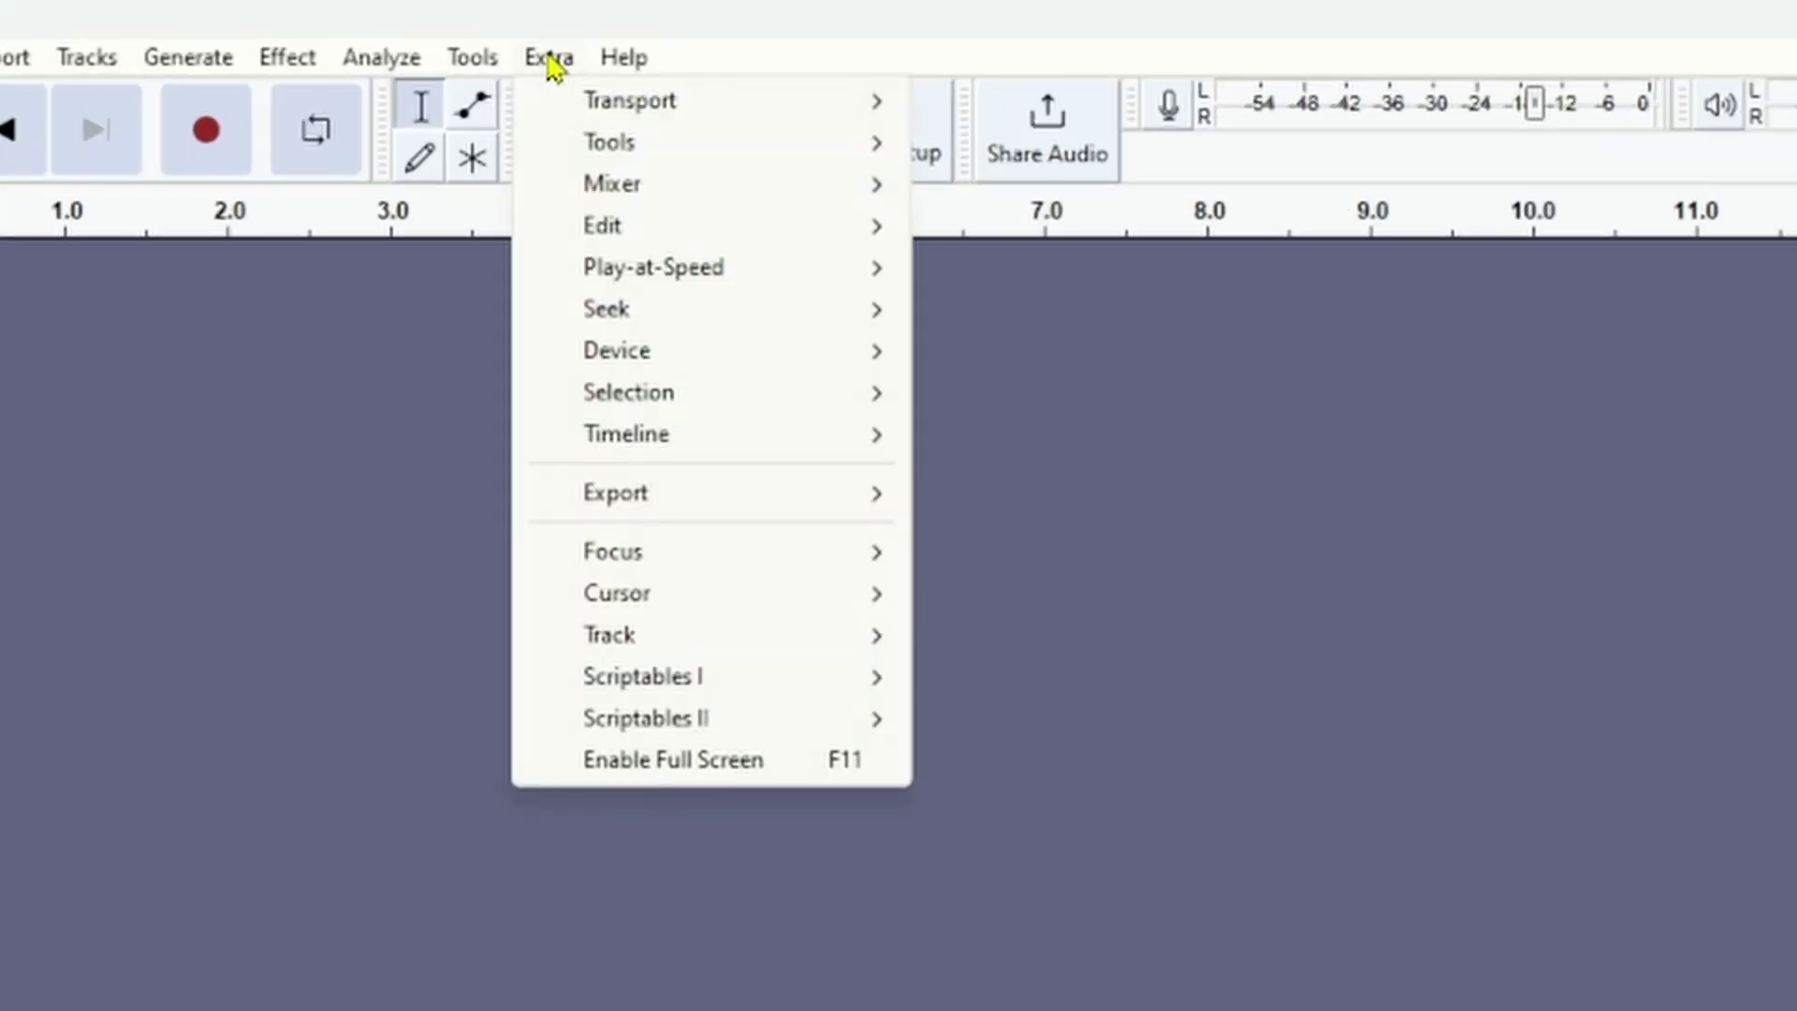
mouse_move(699, 458)
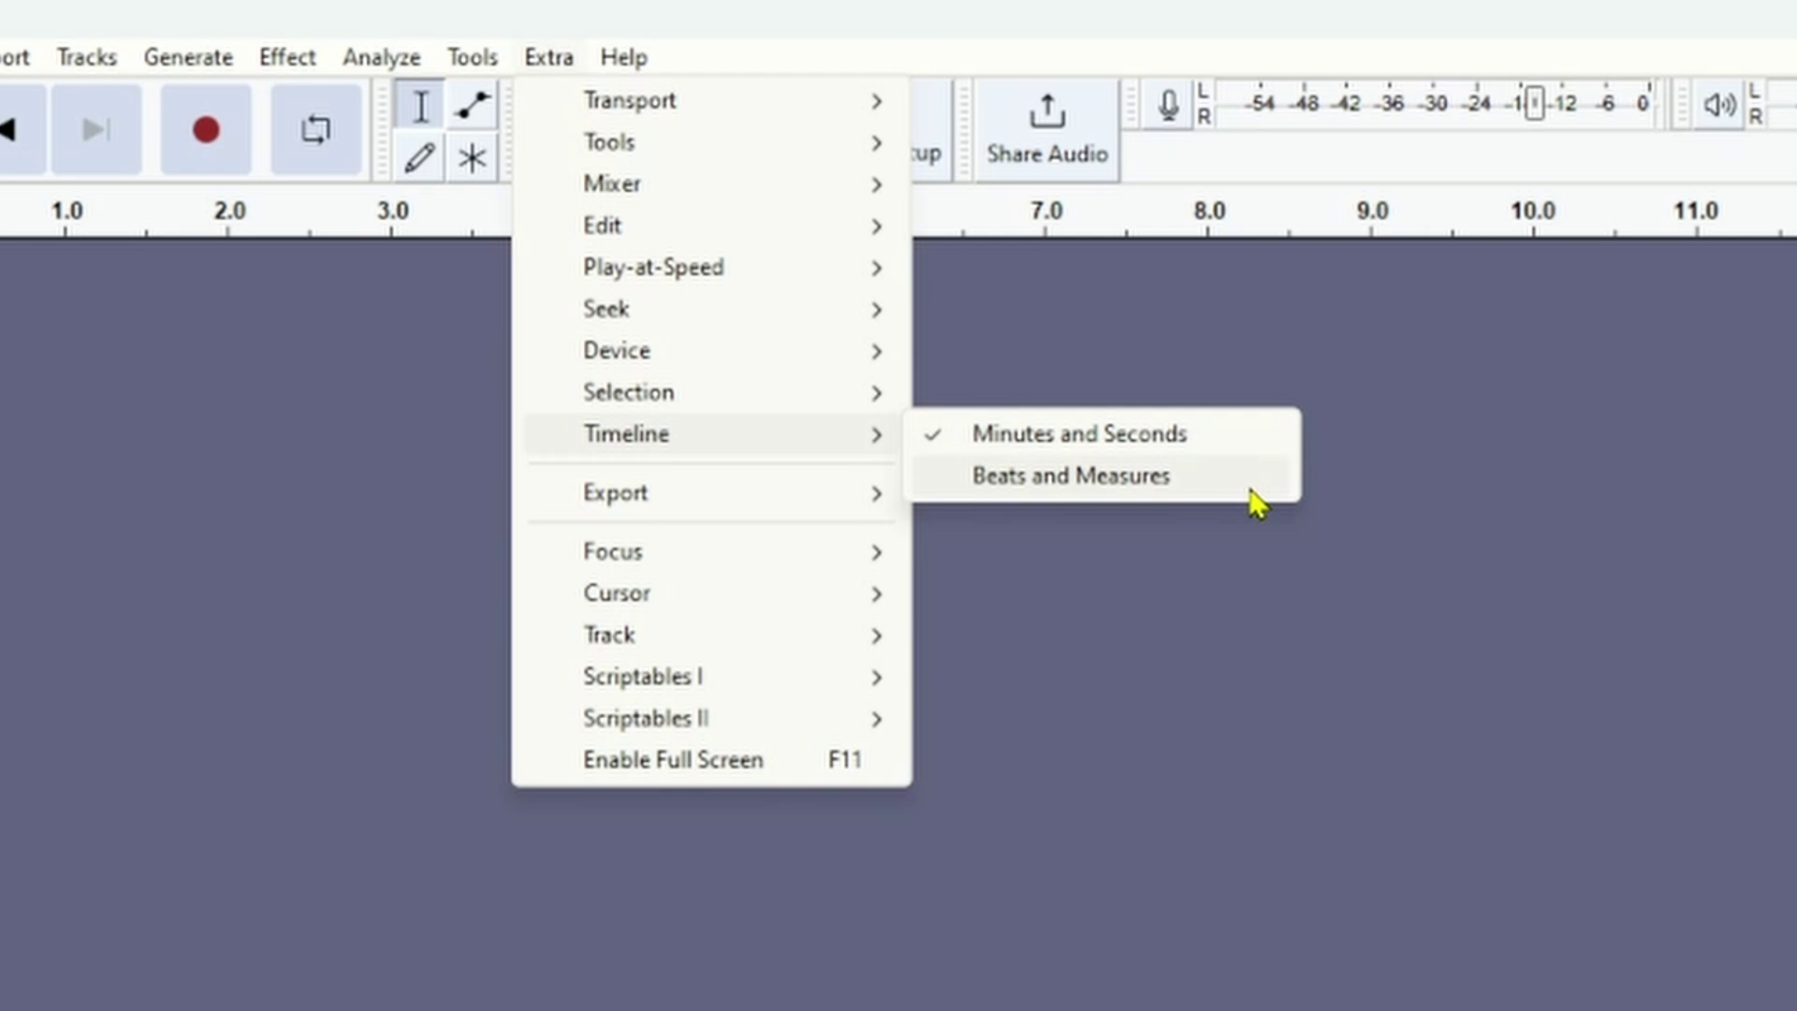
left_click(1275, 577)
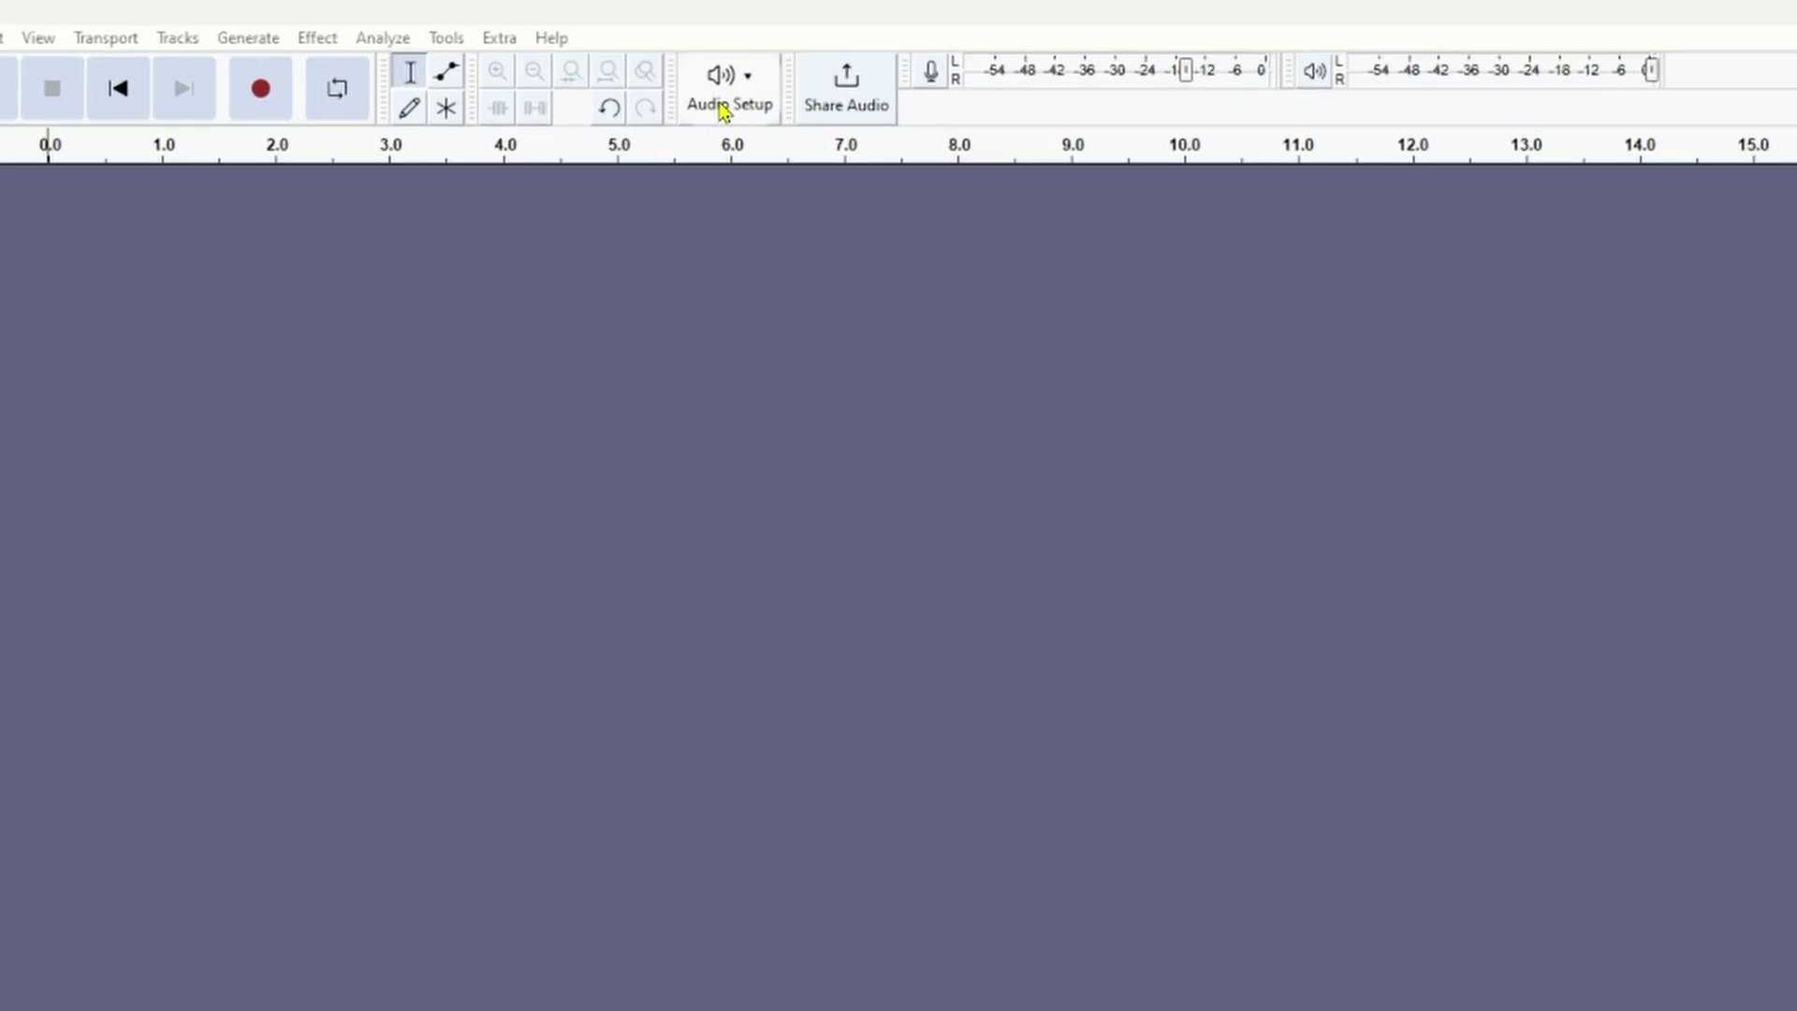
left_click(723, 106)
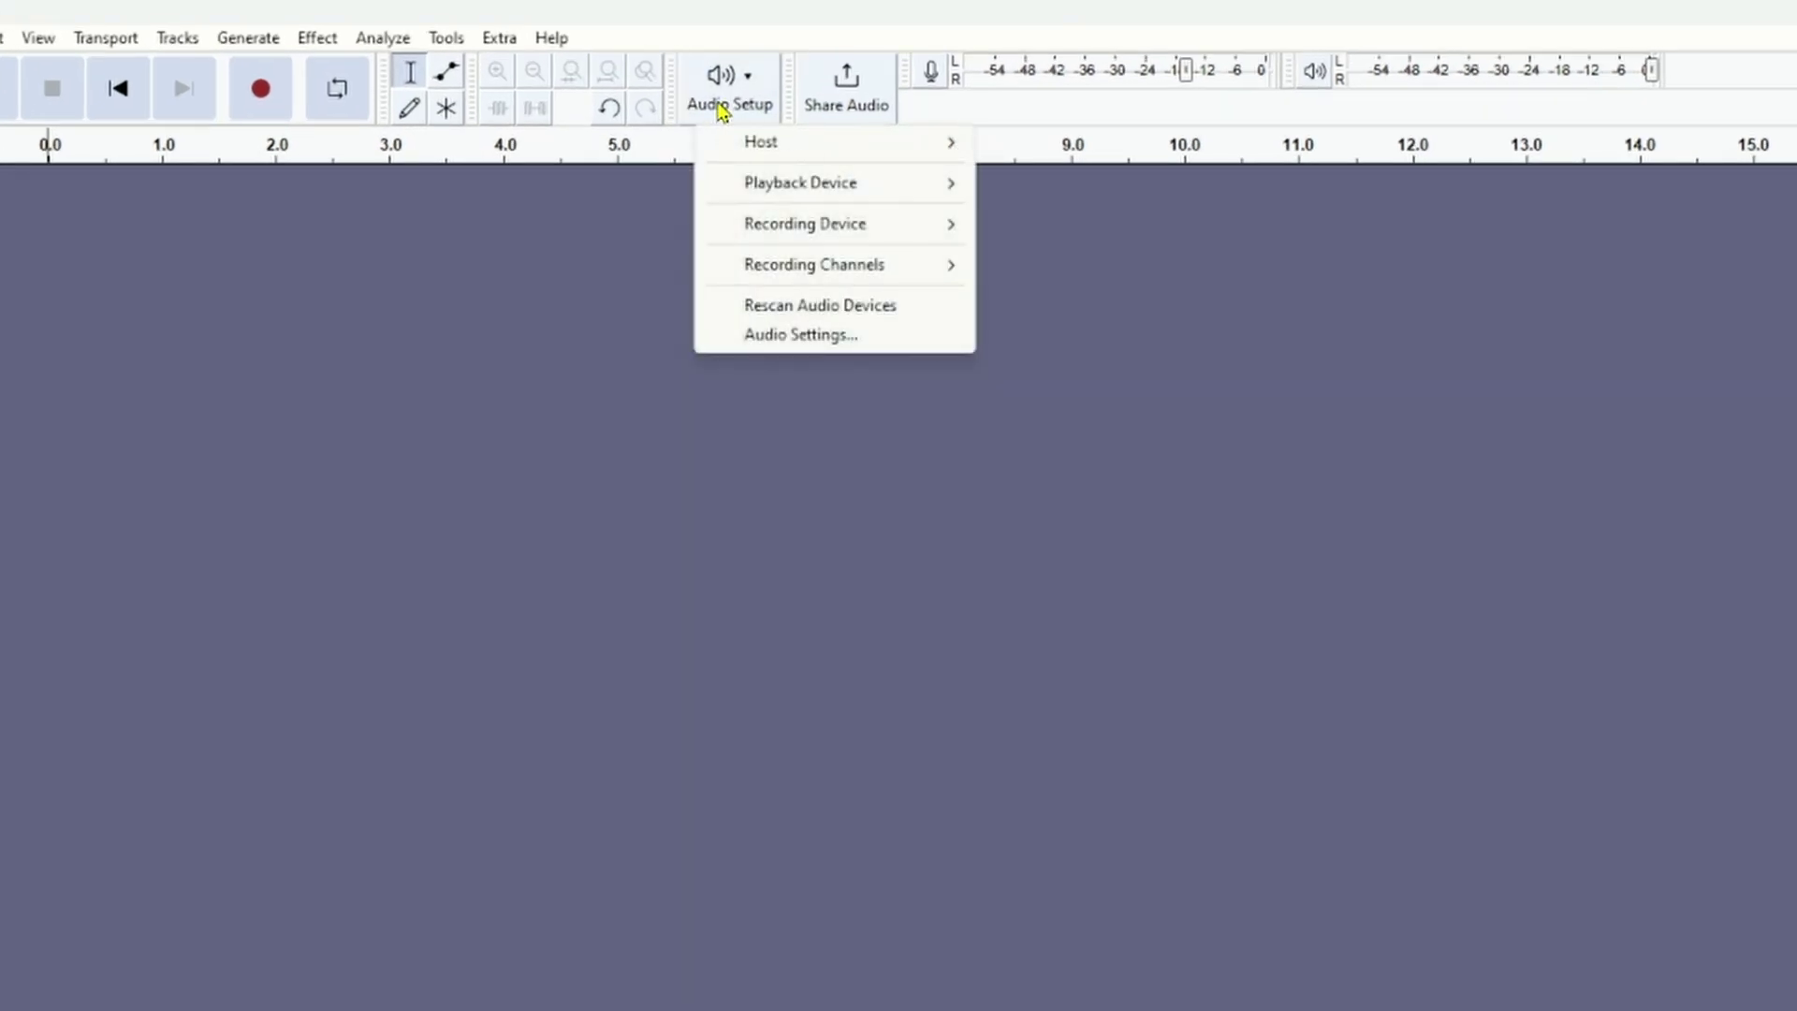
mouse_move(852, 194)
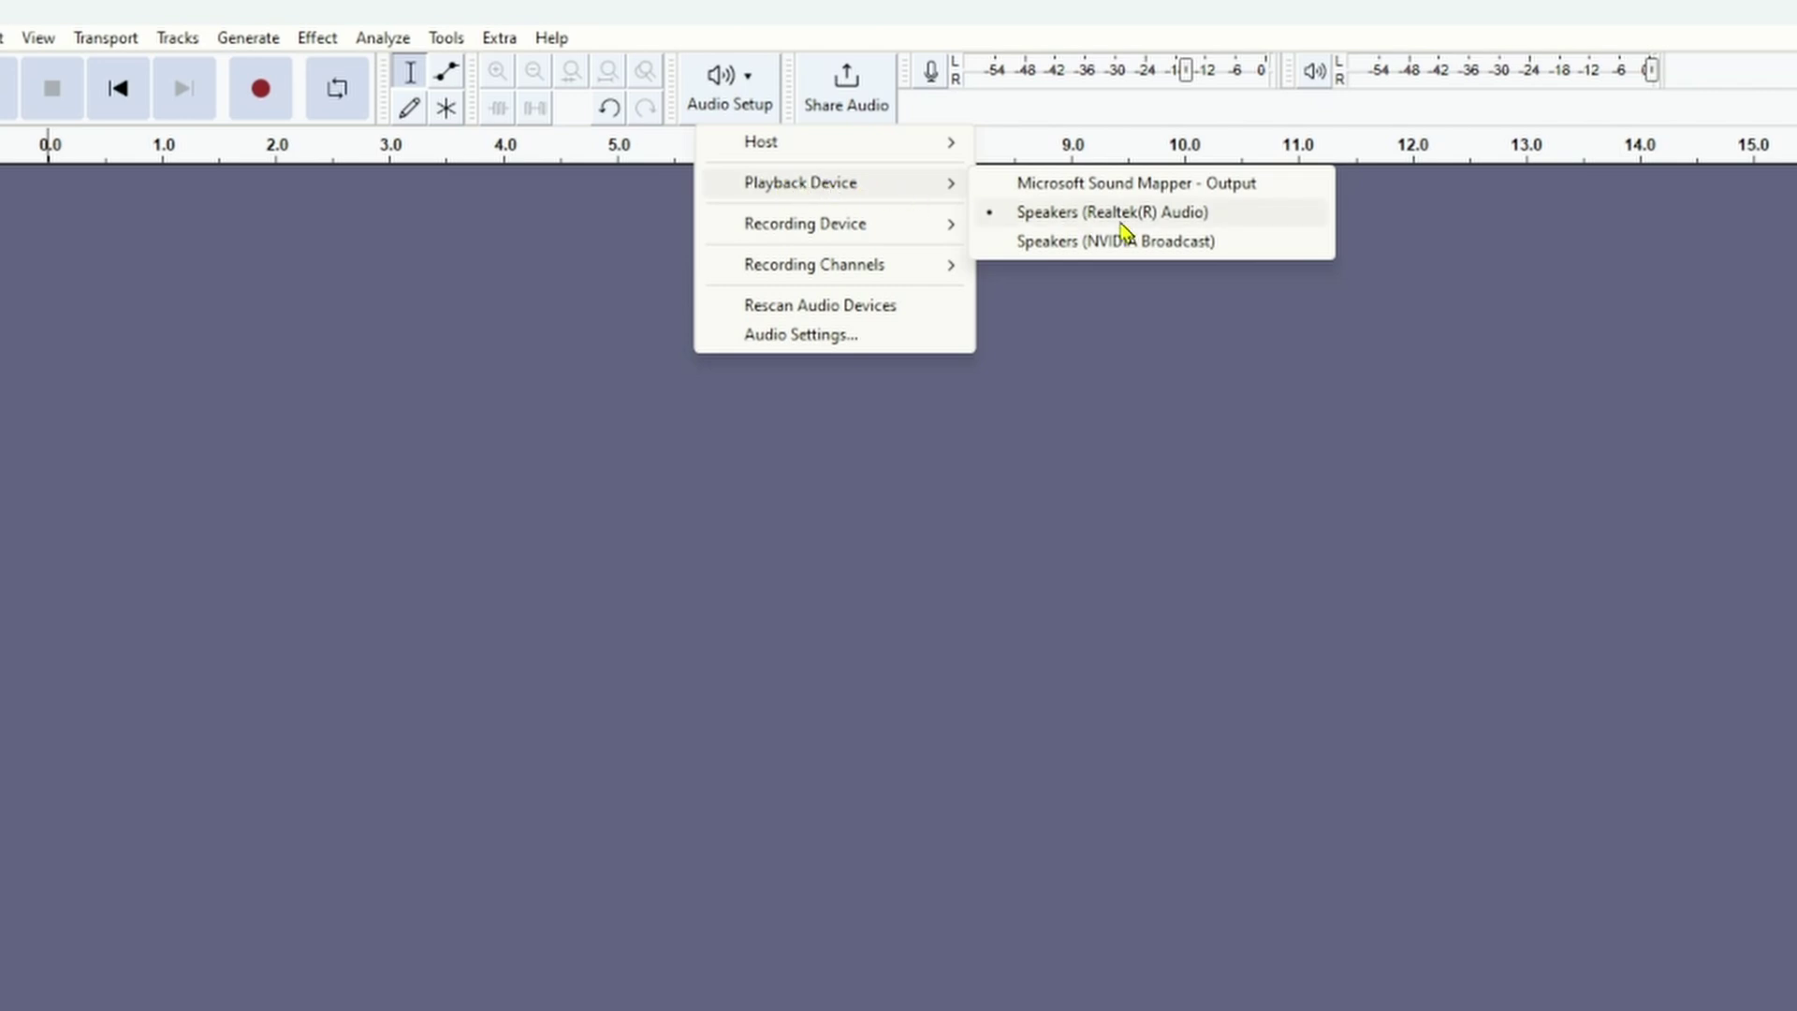
mouse_move(803, 242)
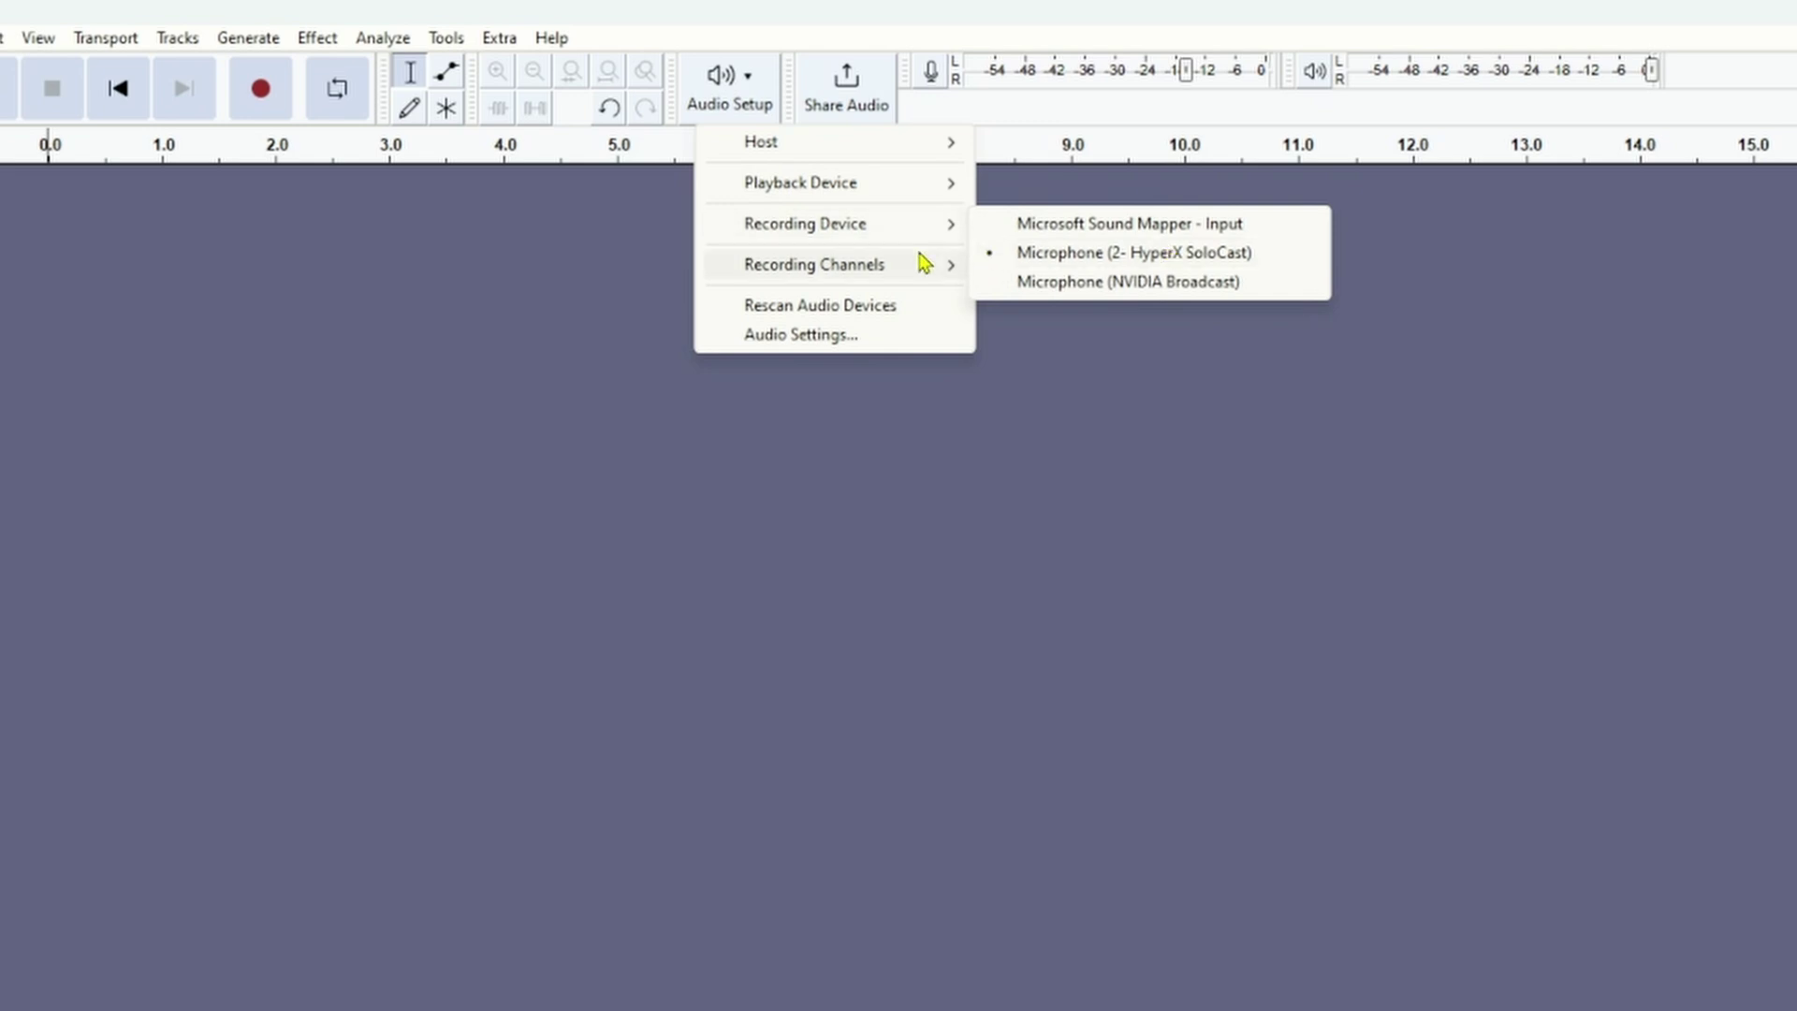
mouse_move(923, 263)
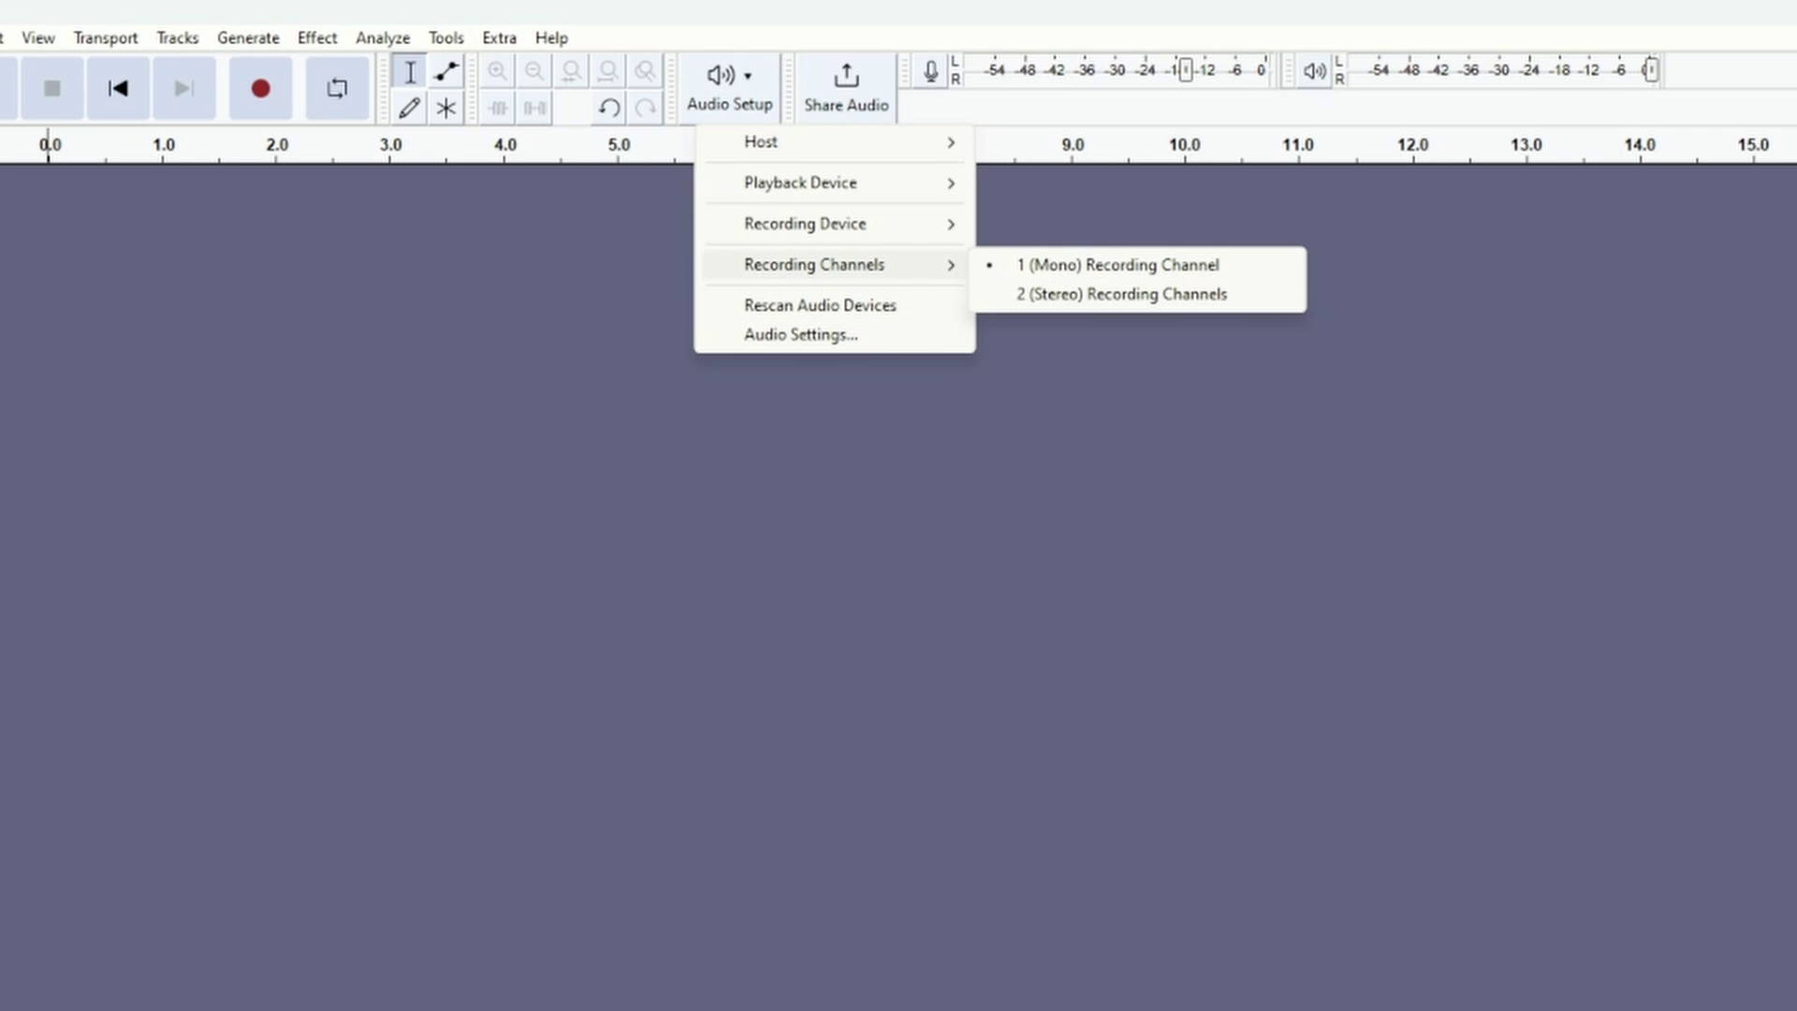
left_click(1121, 779)
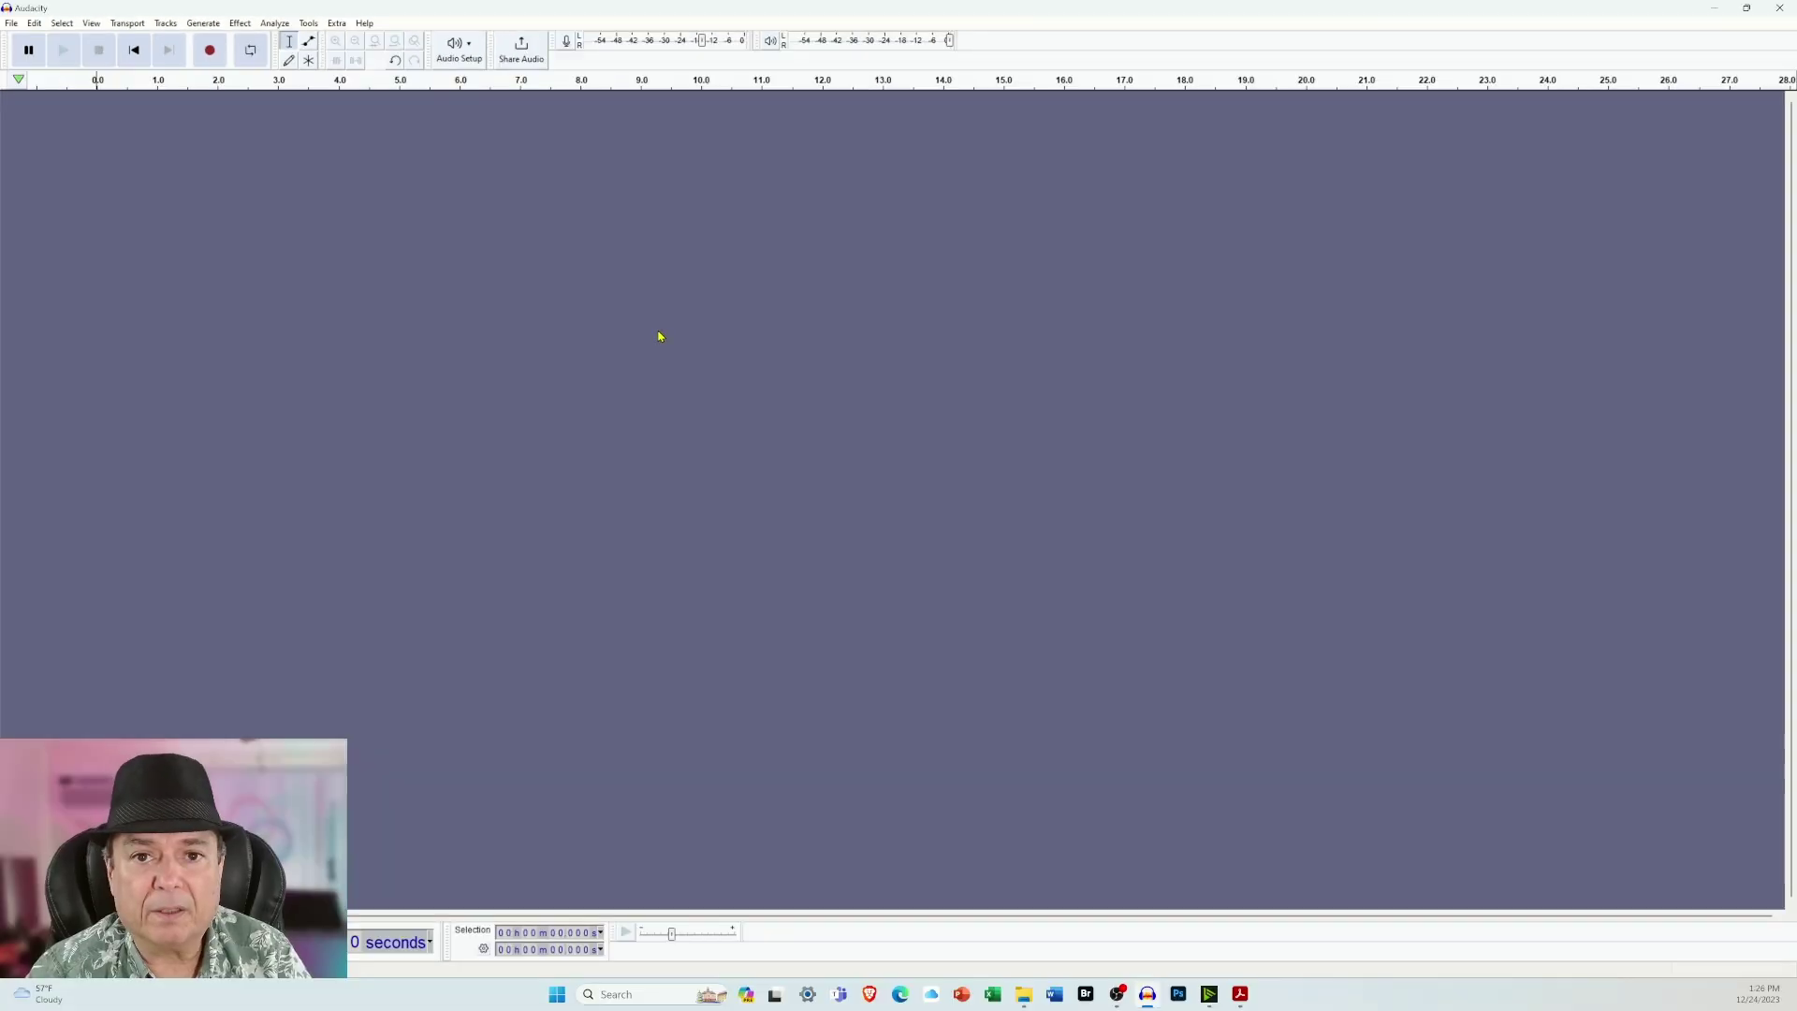